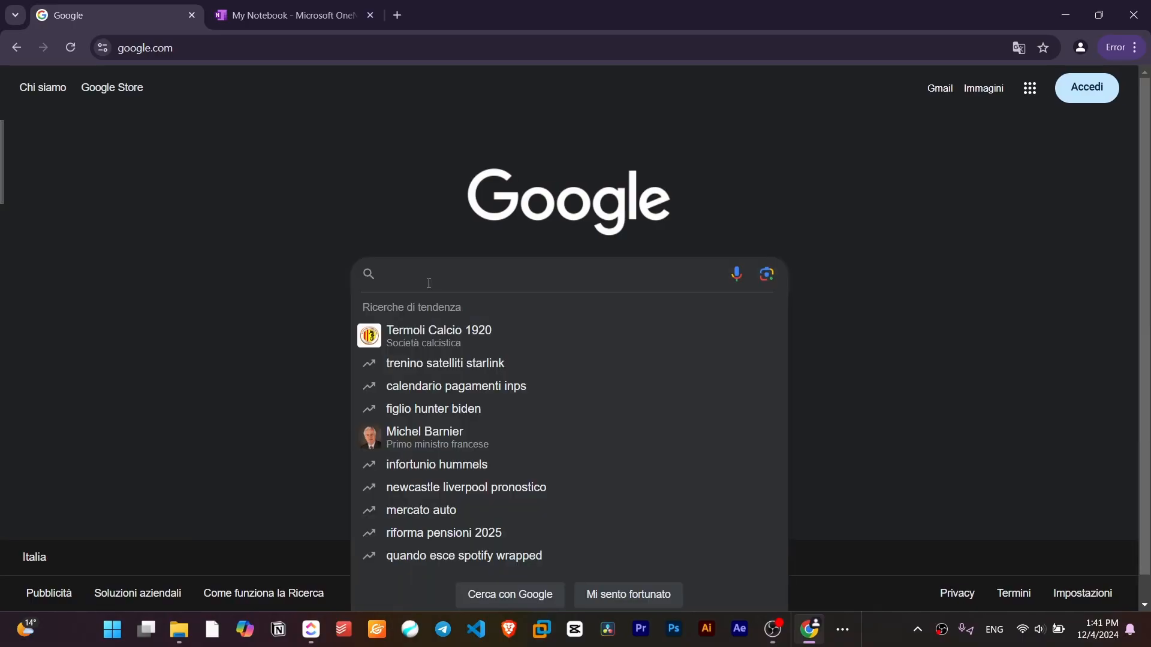
# Search Google for onenote.
pyautogui.write('i')
pyautogui.press('BackSpace')
pyautogui.write('o')
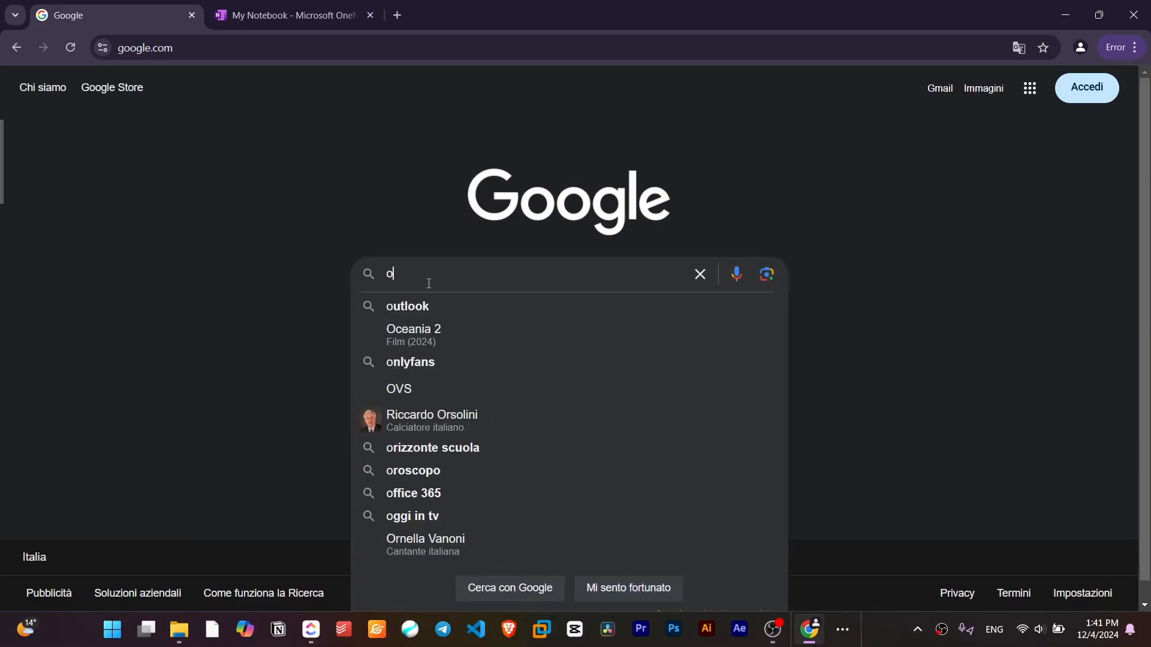
pyautogui.write('nenote')
pyautogui.press('Return')
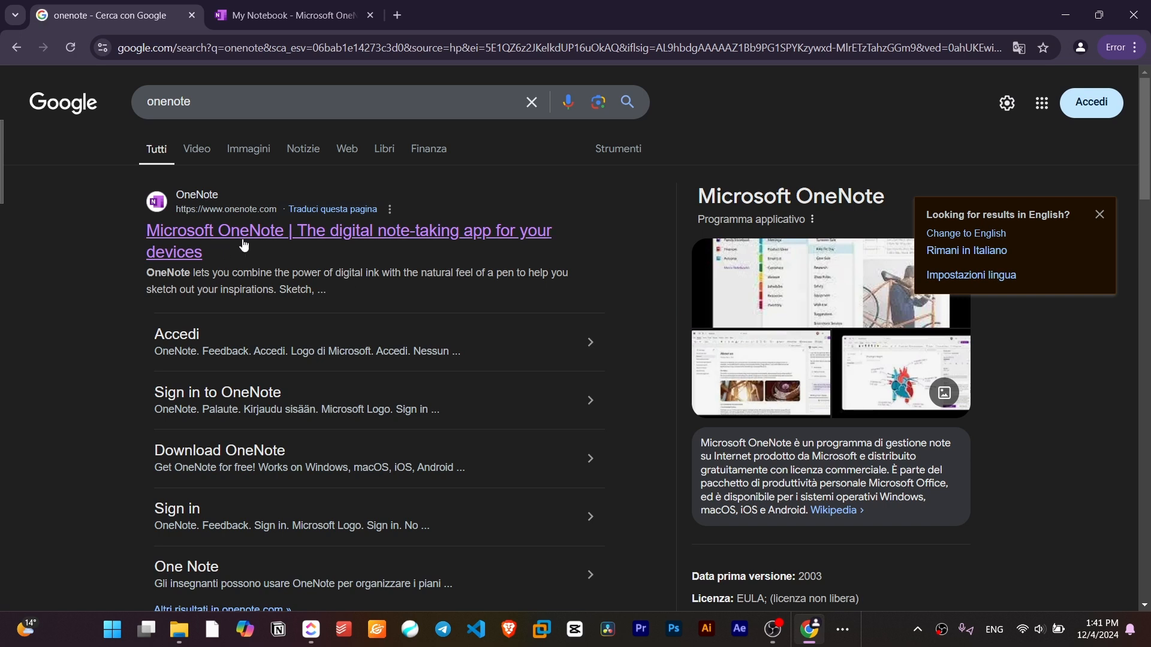
# Open My Notebook on the OneNote website in a new browser tab and close the duplicate notebook tab.
pyautogui.middleClick(227, 242)
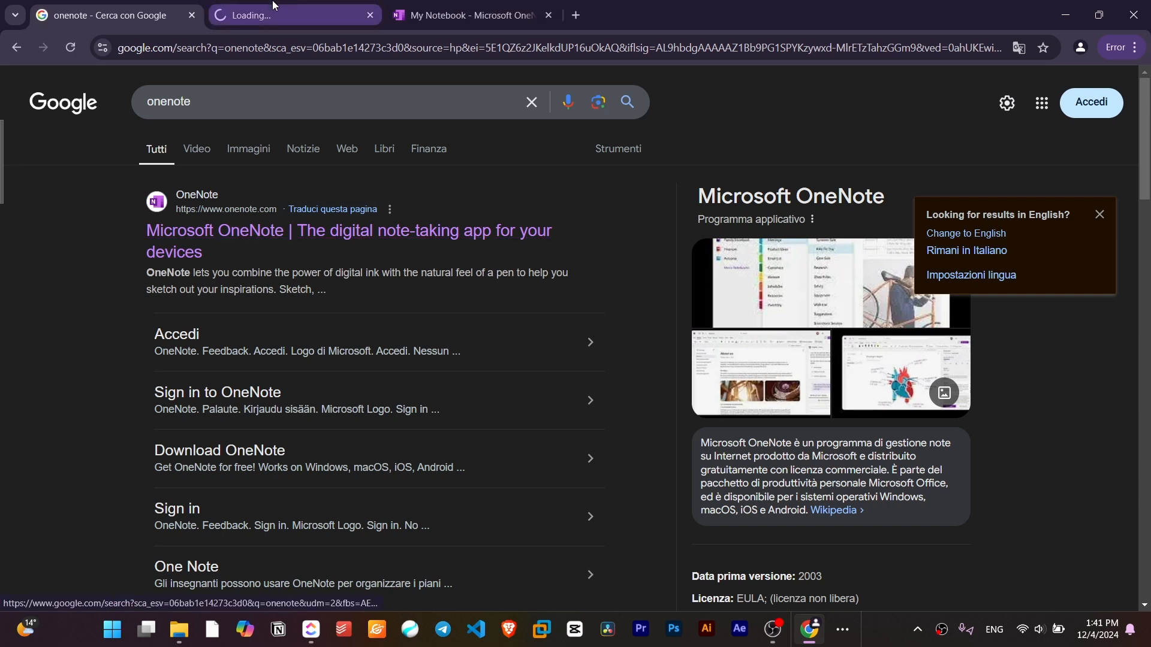
pyautogui.click(275, 6)
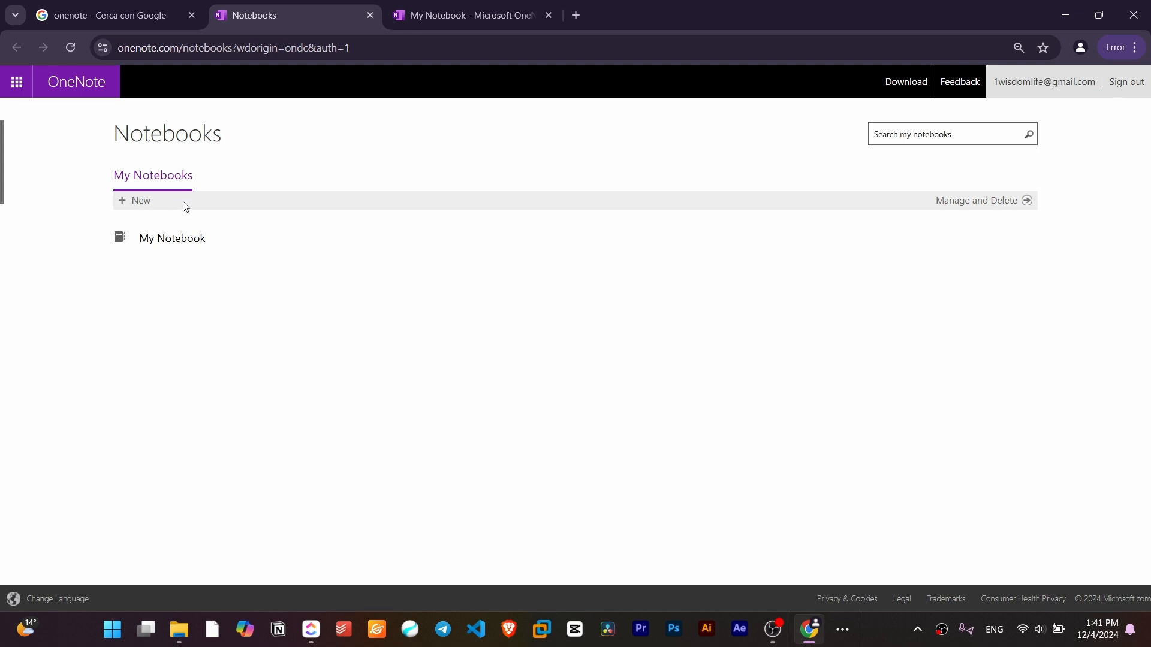
pyautogui.click(214, 252)
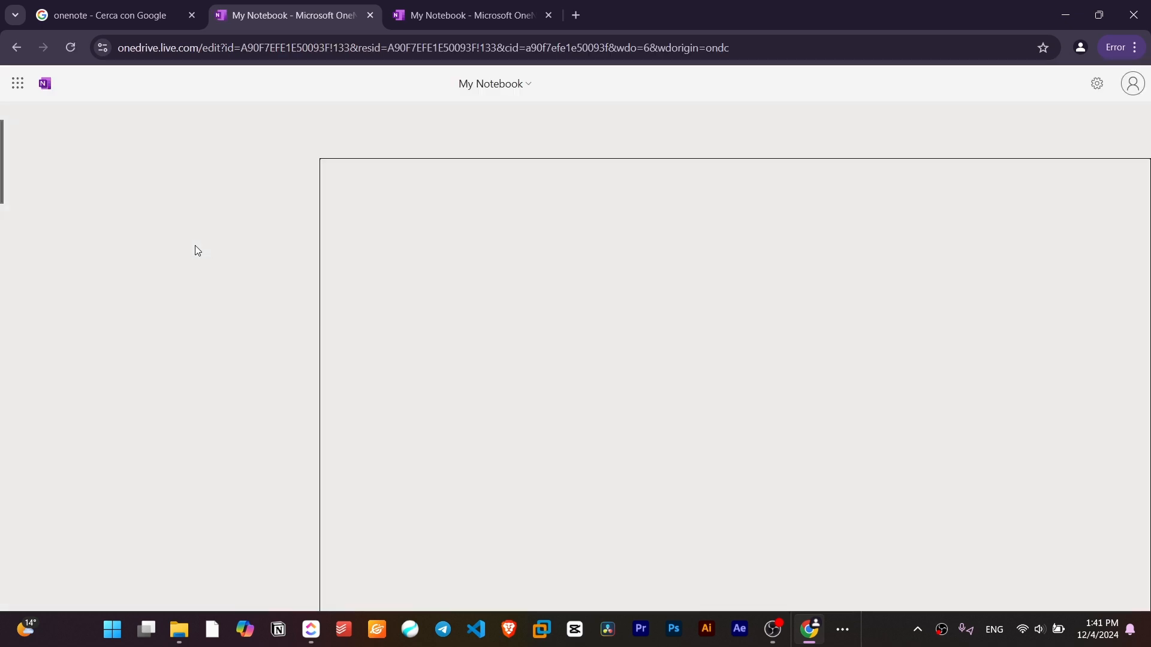
pyautogui.middleClick(473, 5)
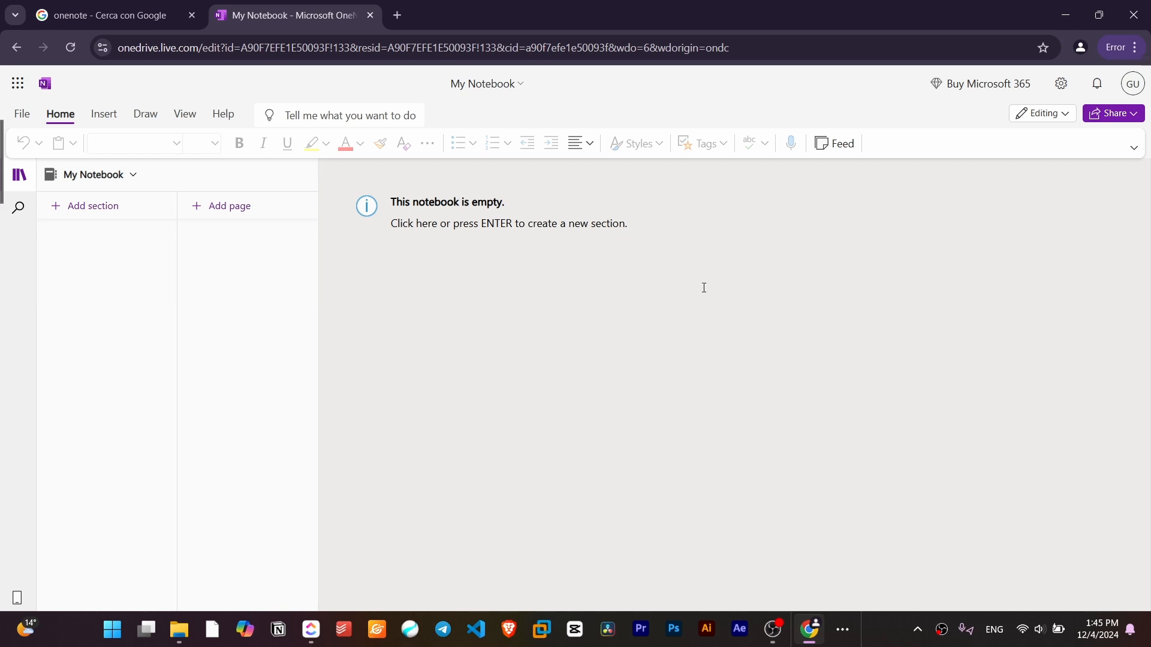
# Switch to the OneNote desktop app and delete the section New Section 1 from the Wisdom Life notebook.
pyautogui.click(851, 621)
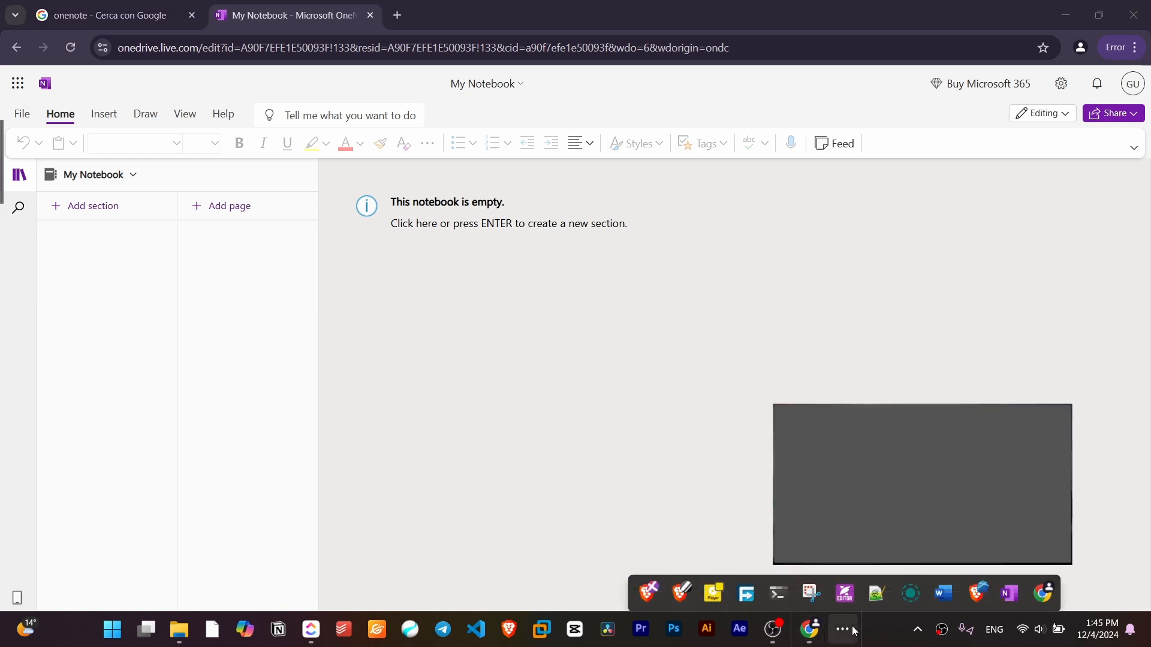
pyautogui.click(1002, 584)
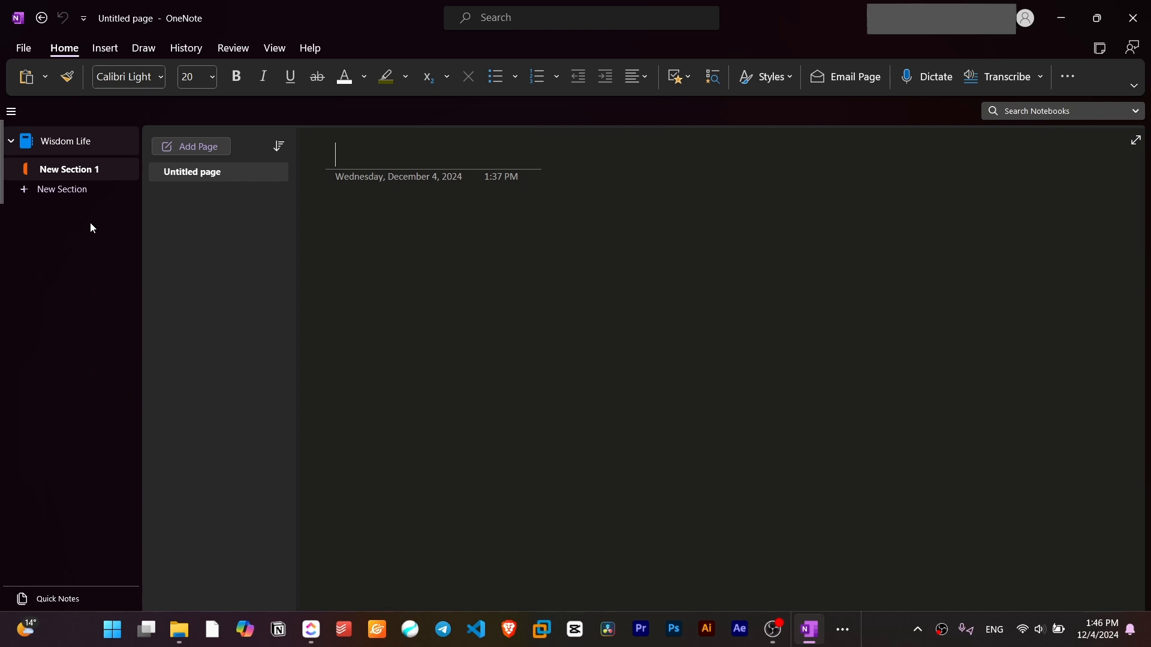
pyautogui.moveTo(48, 169); pyautogui.dragTo(70, 151)
pyautogui.rightClick(75, 170)
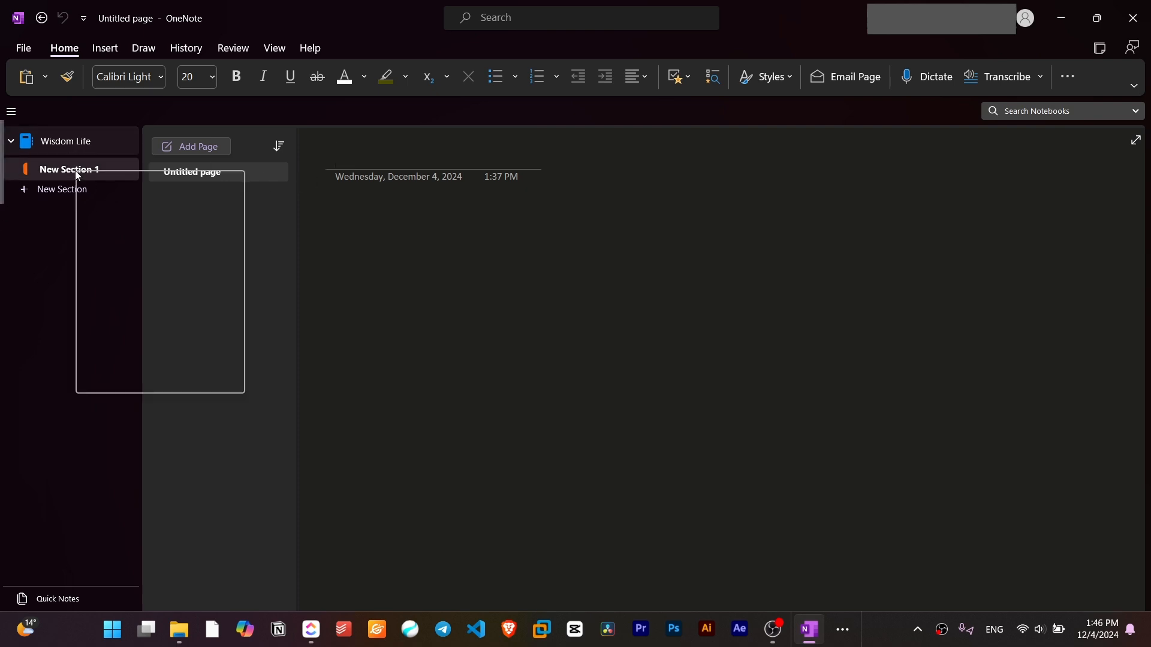
pyautogui.click(118, 225)
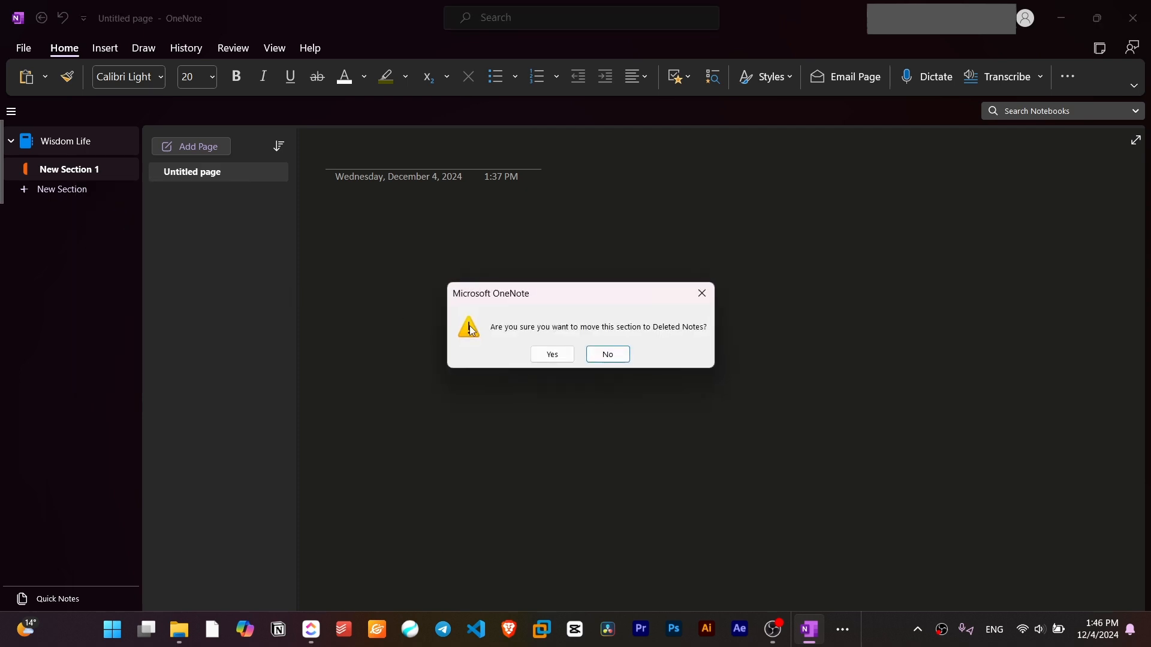
pyautogui.click(550, 352)
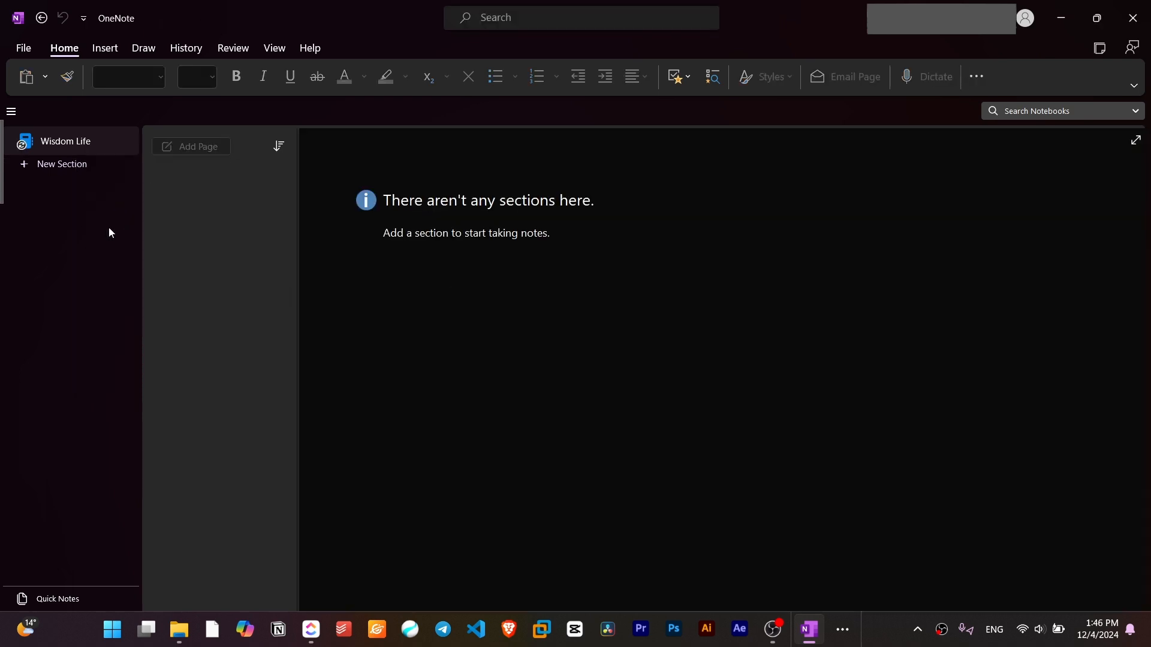
# Add a new section to the Wisdom Life notebook and name it Exercise.
pyautogui.click(75, 170)
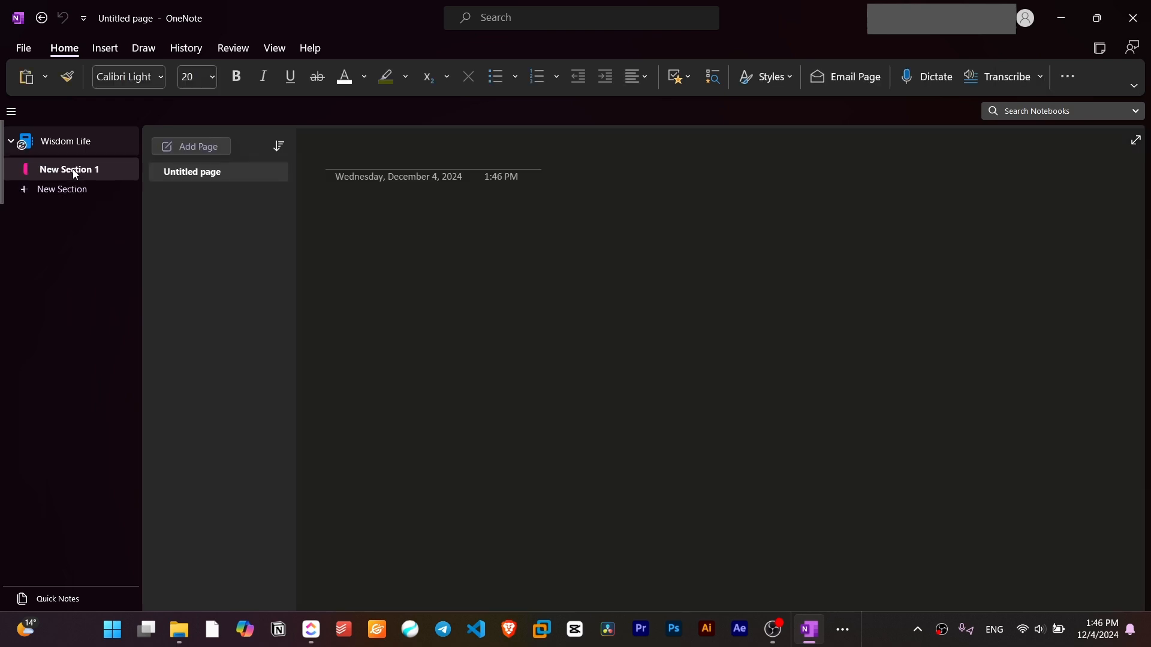
pyautogui.rightClick(52, 178)
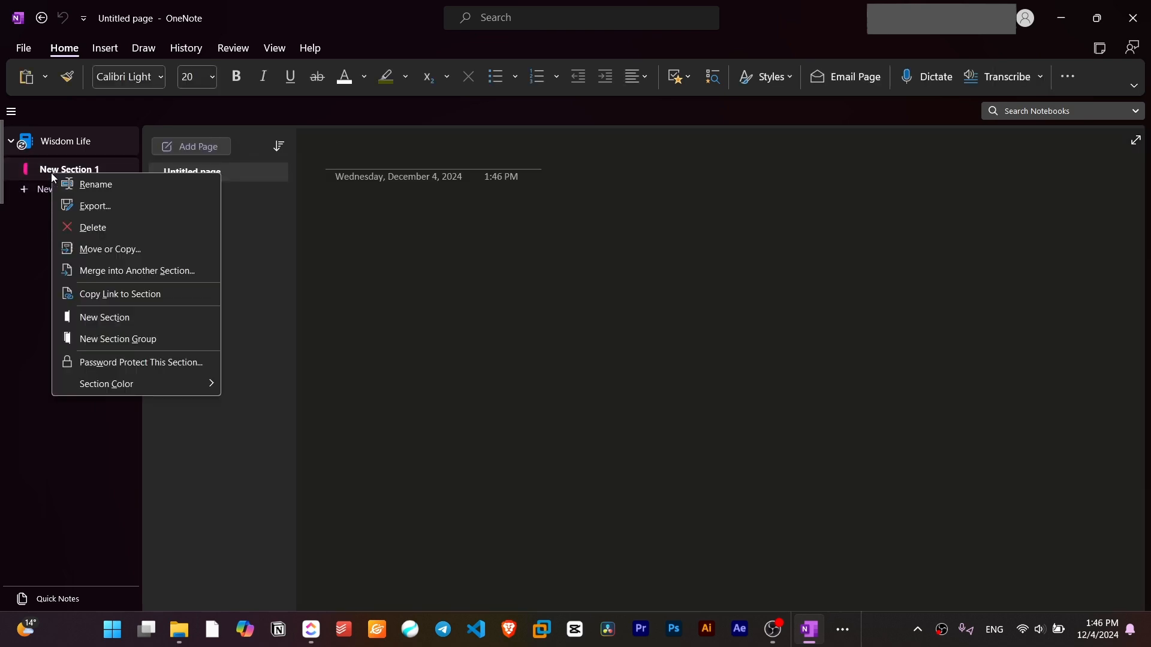
pyautogui.click(114, 184)
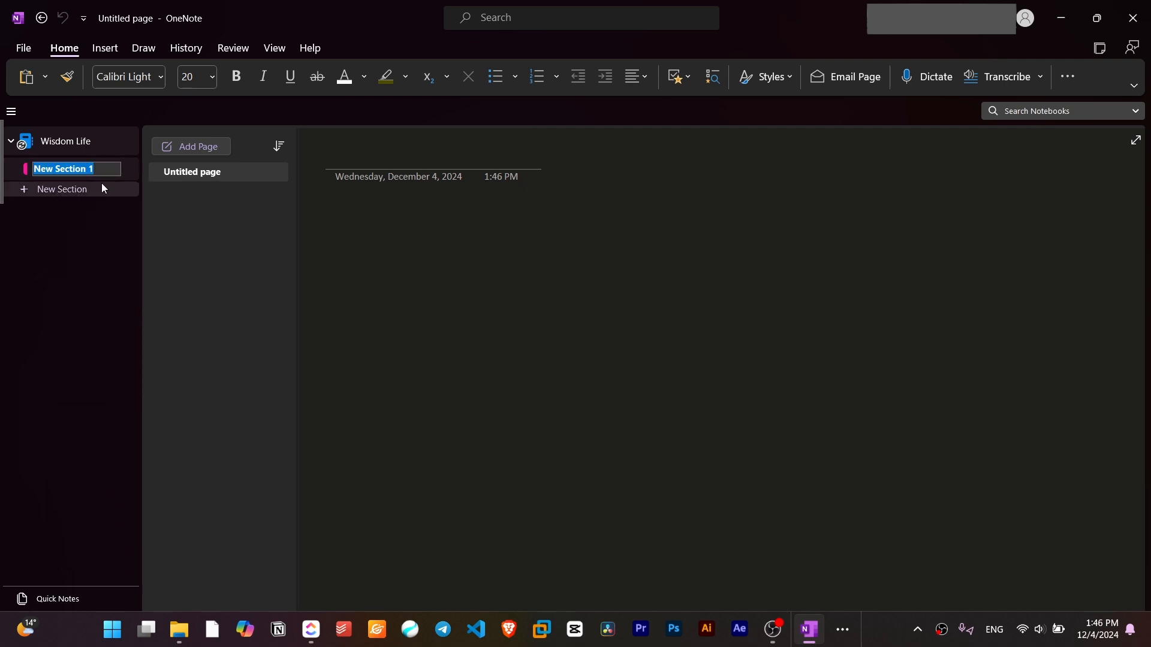
pyautogui.write('Exercise')
pyautogui.press('Return')
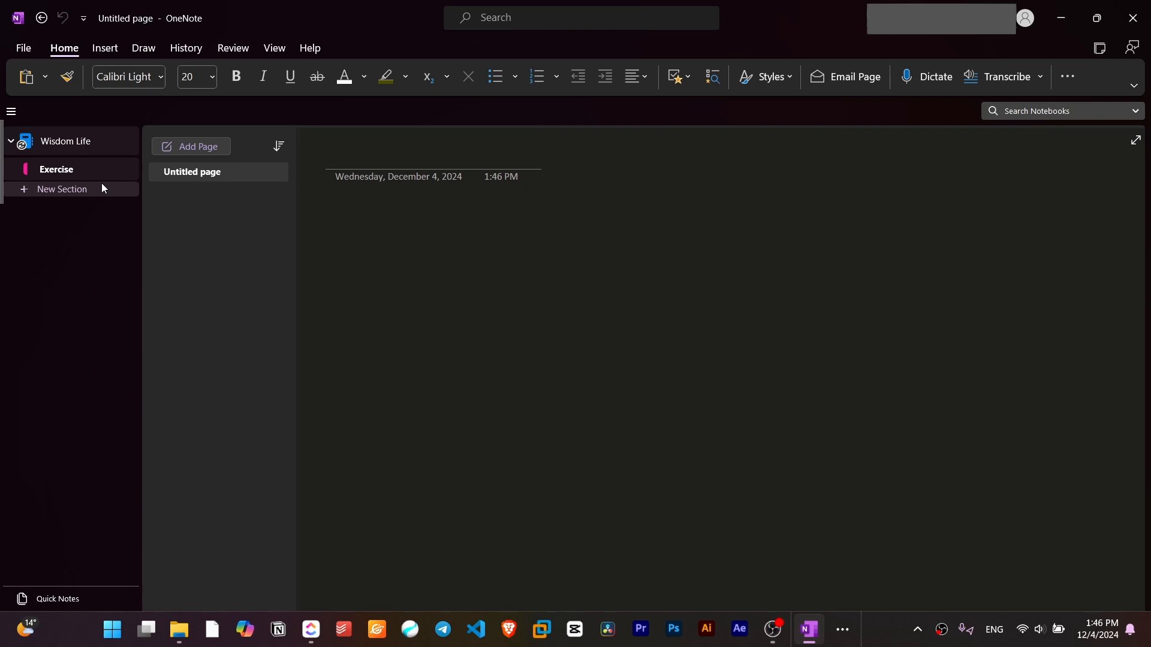
# Title the untitled page Routine and write the note "Exercise on even days" below the title.
pyautogui.click(231, 175)
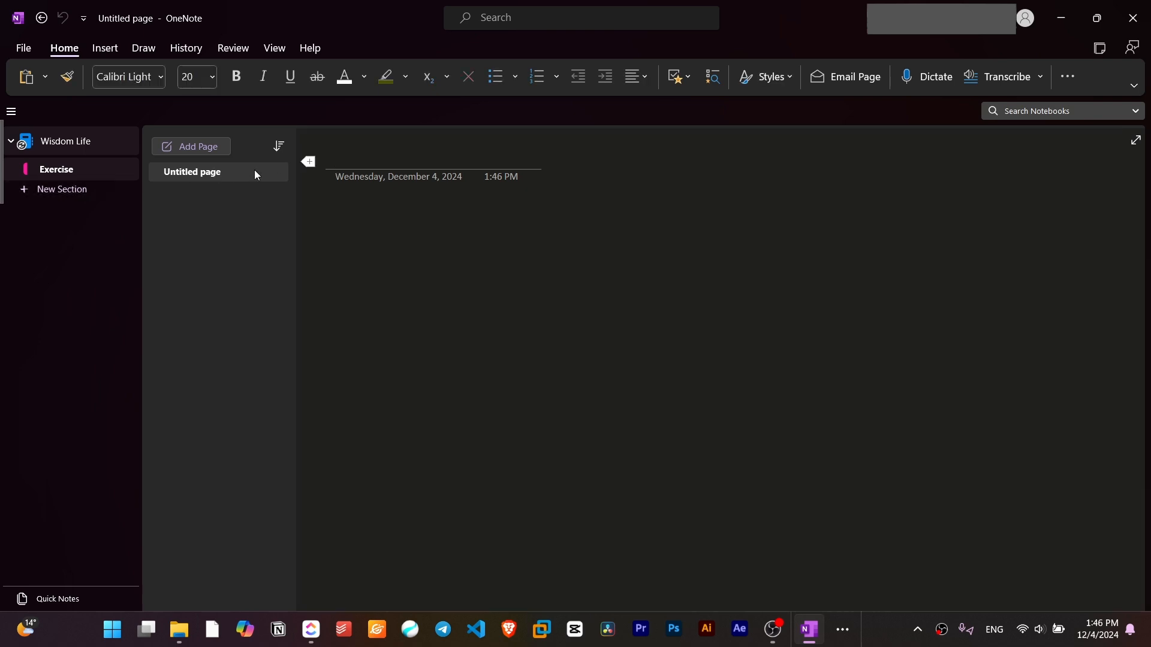
pyautogui.write('Routine')
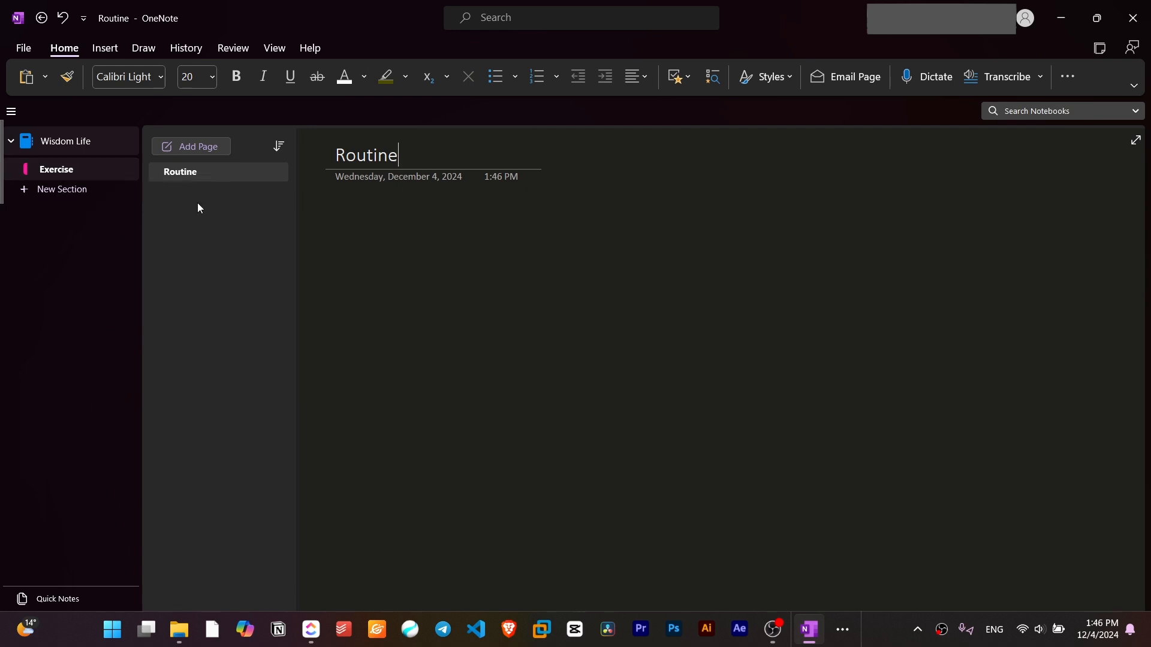
pyautogui.press('Return')
pyautogui.write('Exe')
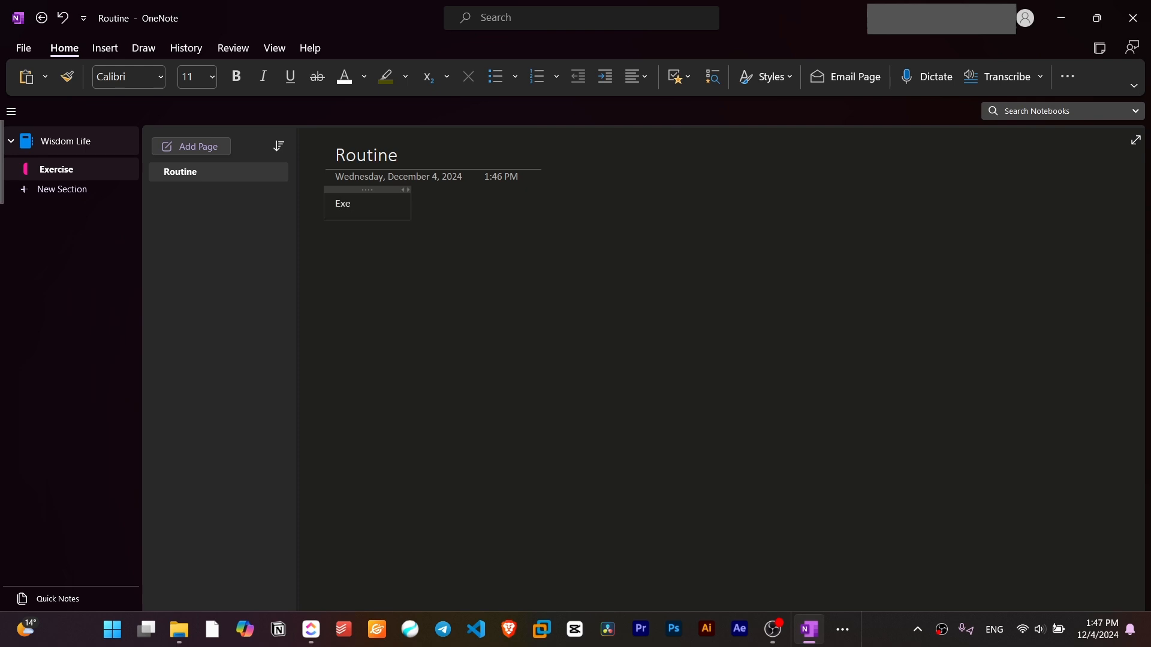
pyautogui.write('rcise on even days')
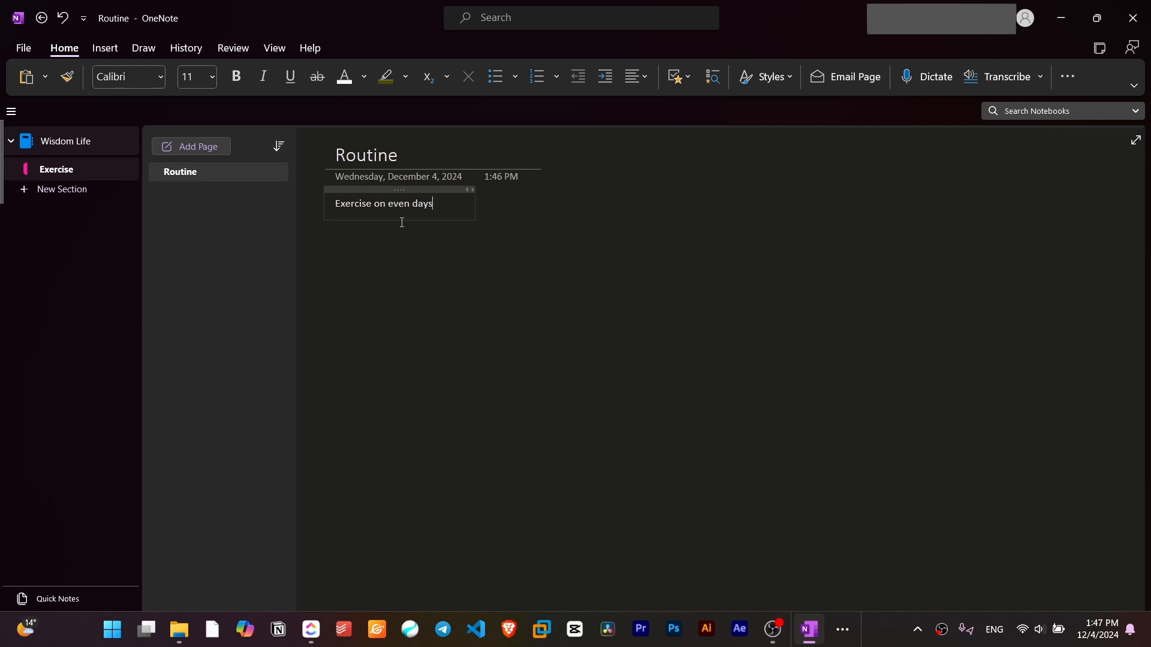
# Add a separate note reading "Exercise on odd days" beside the first note.
pyautogui.click(520, 202)
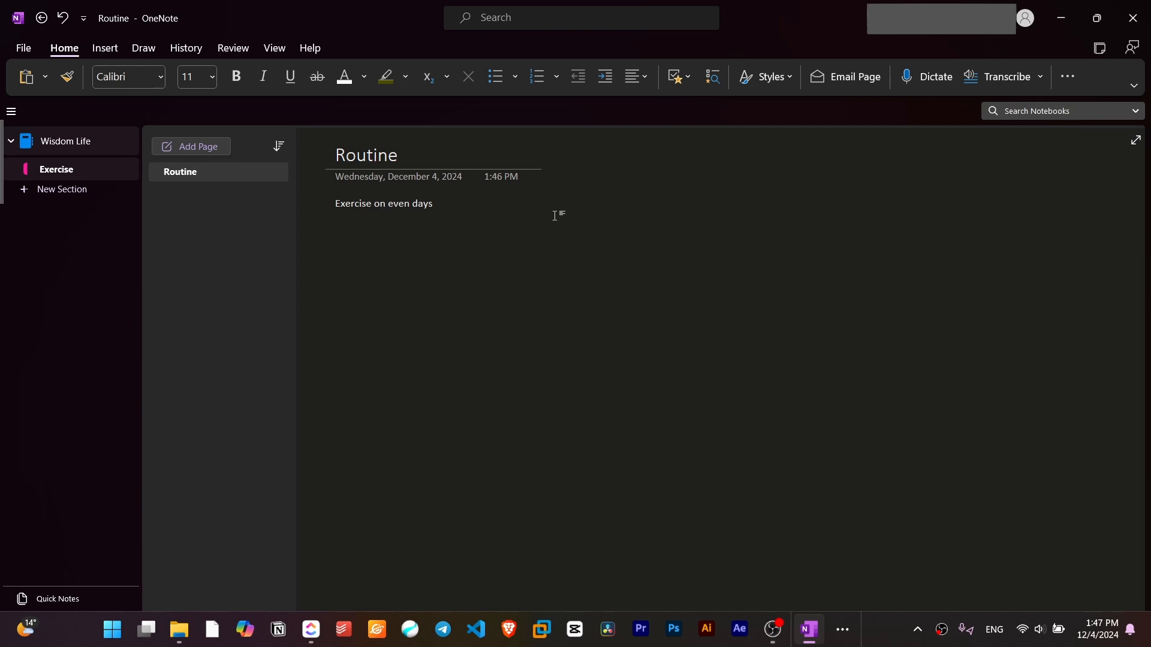
pyautogui.write('Exerc')
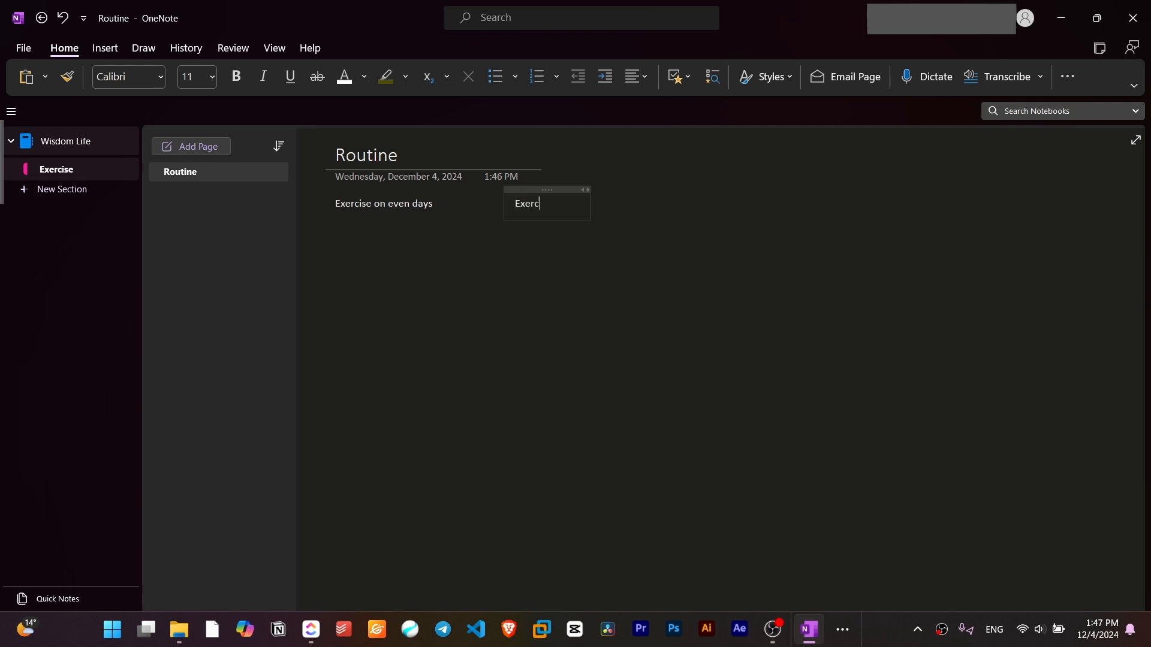
pyautogui.write('ise on odd days')
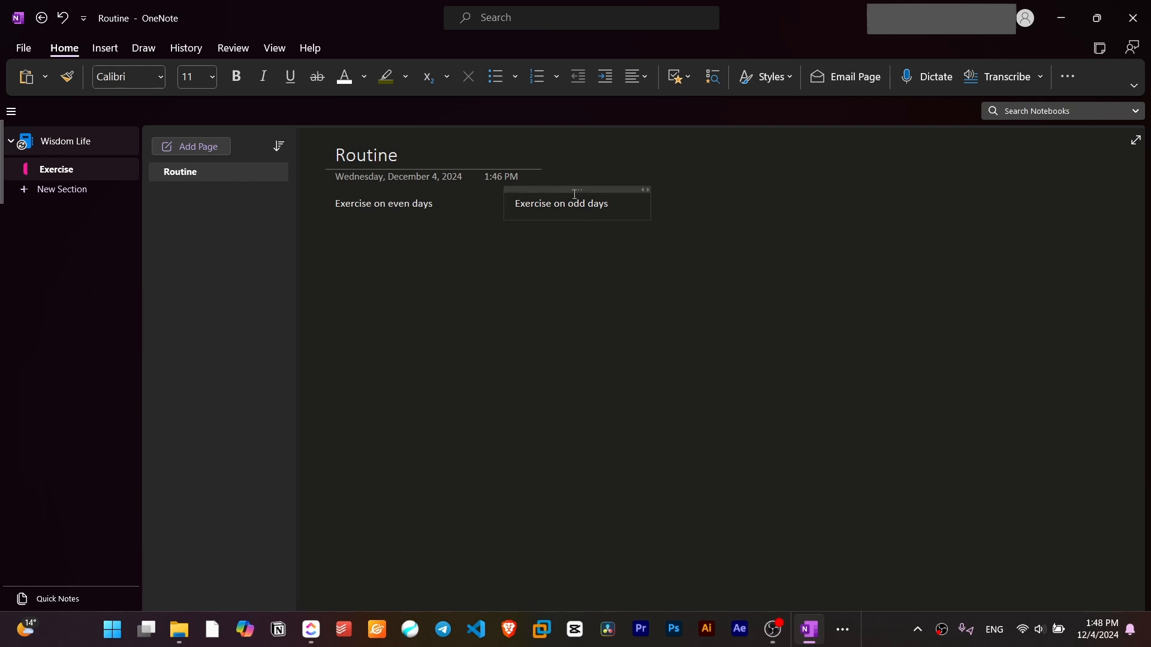
# Move the two note containers around the page and line them up side by side slightly below the title.
pyautogui.moveTo(574, 190); pyautogui.dragTo(666, 281)
pyautogui.click(405, 203)
pyautogui.moveTo(397, 192); pyautogui.dragTo(397, 264)
pyautogui.doubleClick(617, 293)
pyautogui.moveTo(627, 278); pyautogui.dragTo(574, 203)
pyautogui.moveTo(396, 261); pyautogui.dragTo(396, 210)
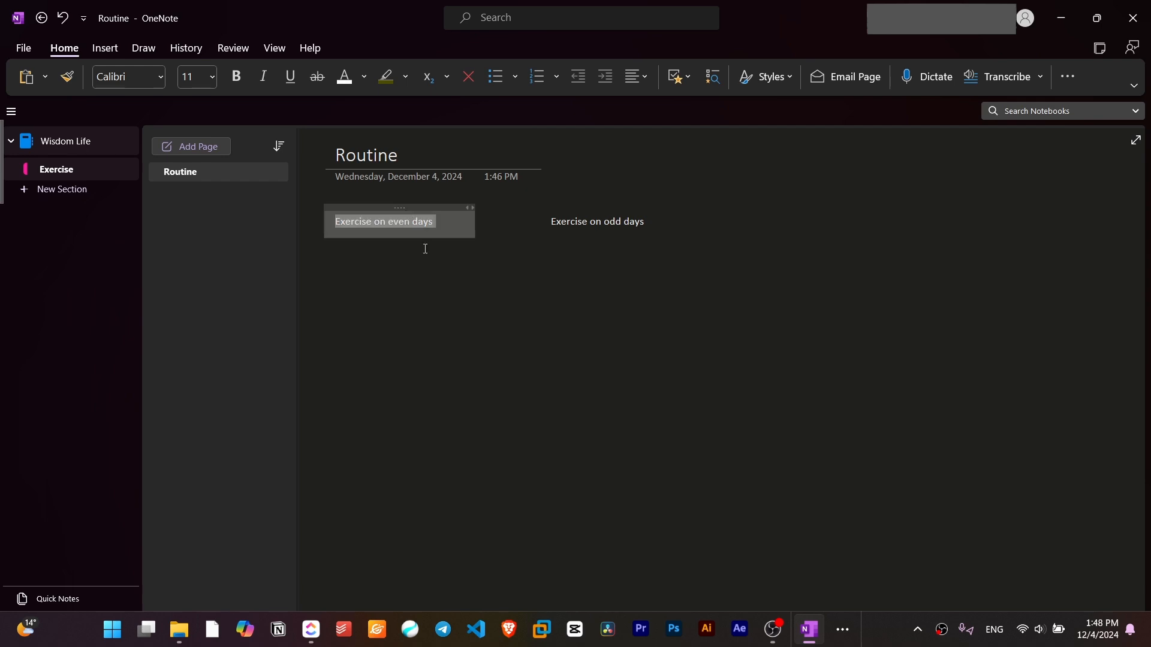
pyautogui.click(397, 208)
pyautogui.click(568, 223)
pyautogui.click(655, 186)
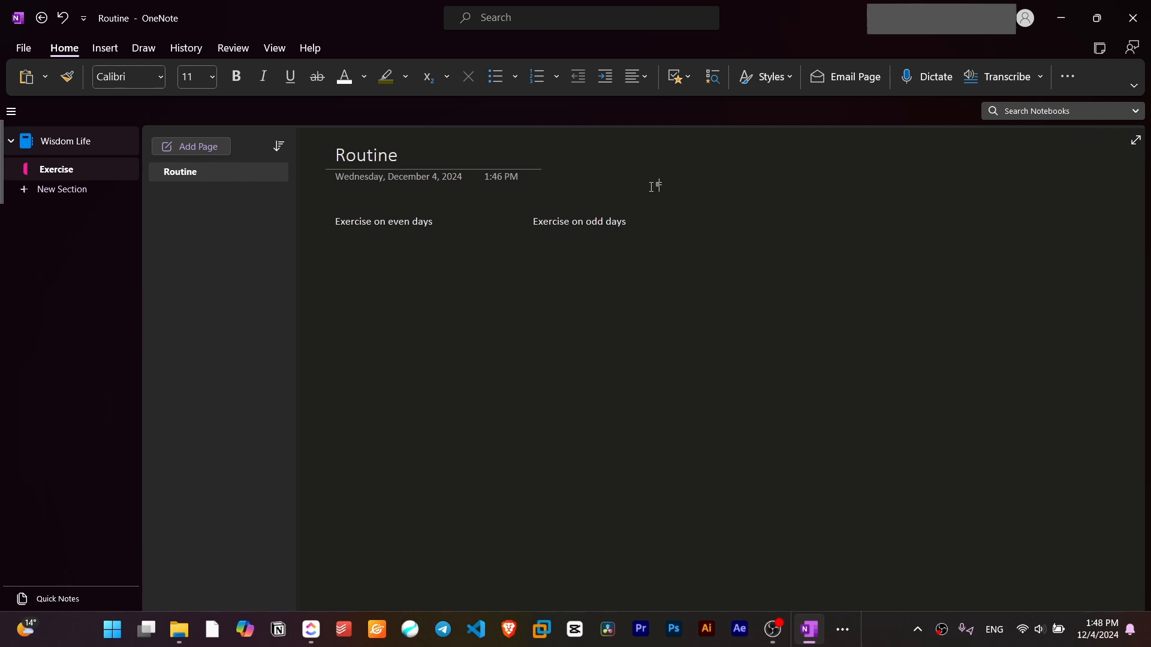
# Shift the "Exercise on odd days" note container slightly and delete it.
pyautogui.moveTo(565, 208); pyautogui.dragTo(608, 221)
pyautogui.rightClick(608, 222)
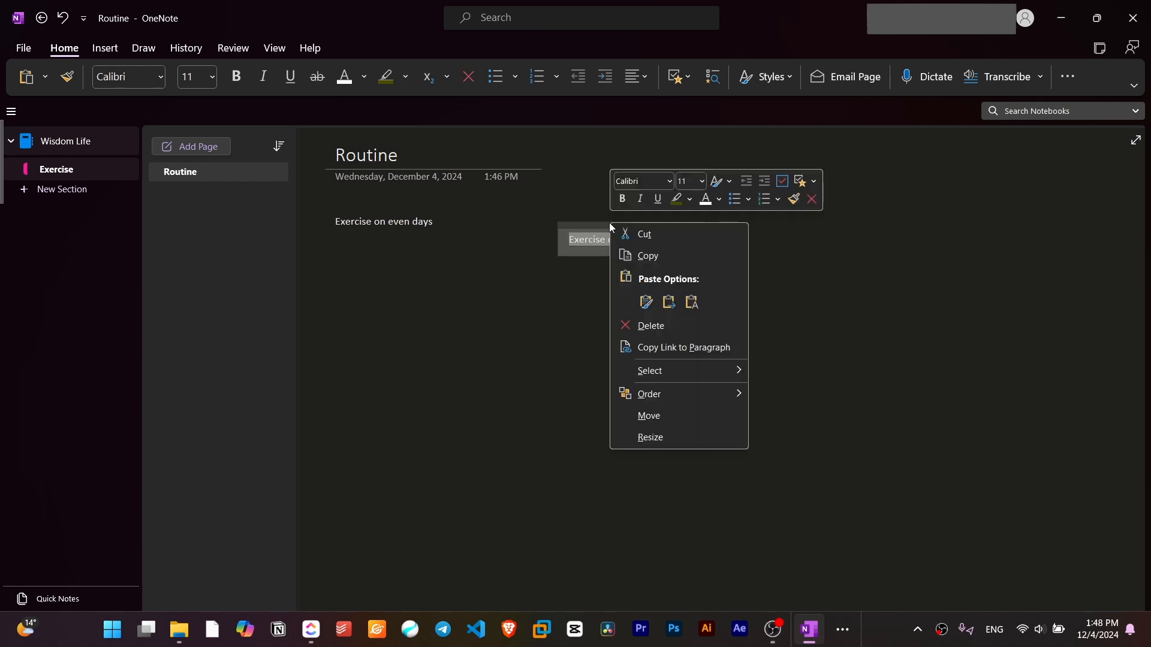
pyautogui.click(648, 323)
# Widen the "Exercise on even days" note container across most of the page and nudge it slightly to the right.
pyautogui.moveTo(476, 224); pyautogui.dragTo(959, 226)
pyautogui.click(605, 210)
pyautogui.moveTo(545, 208); pyautogui.dragTo(554, 208)
# Replace the note's text with "My exercise is categorized into three parts:" and start a new line.
pyautogui.click(461, 223)
pyautogui.moveTo(443, 222); pyautogui.dragTo(344, 221)
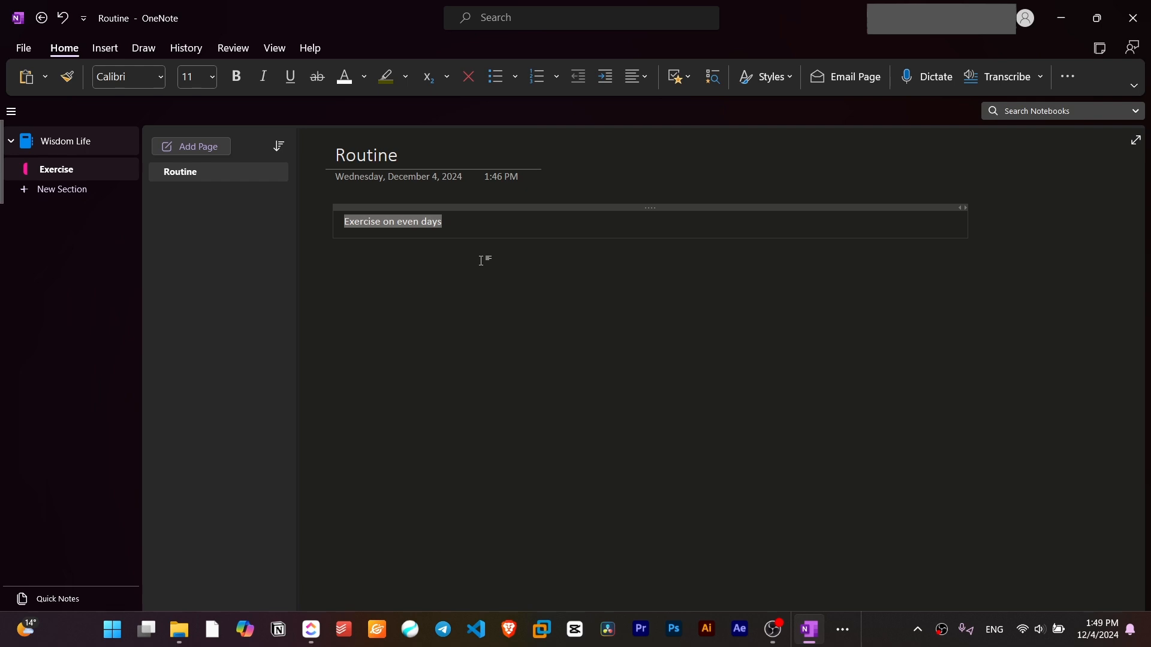
pyautogui.press('BackSpace')
pyautogui.write('My exercise is')
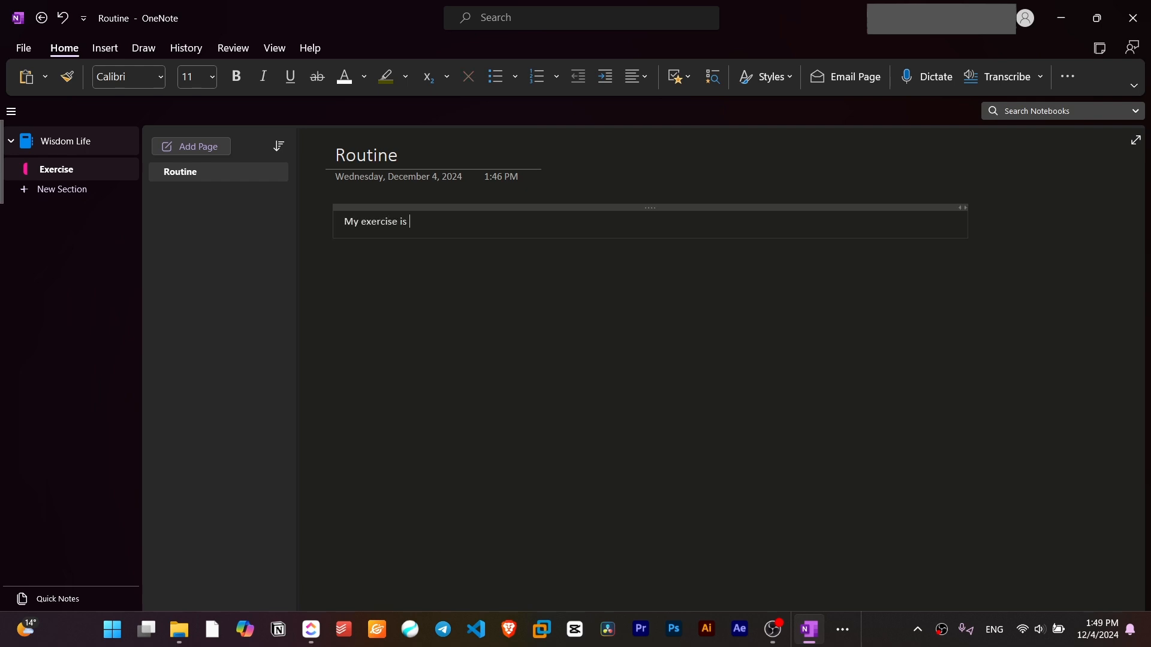
pyautogui.write(' categorized into three parts:')
pyautogui.press('Return')
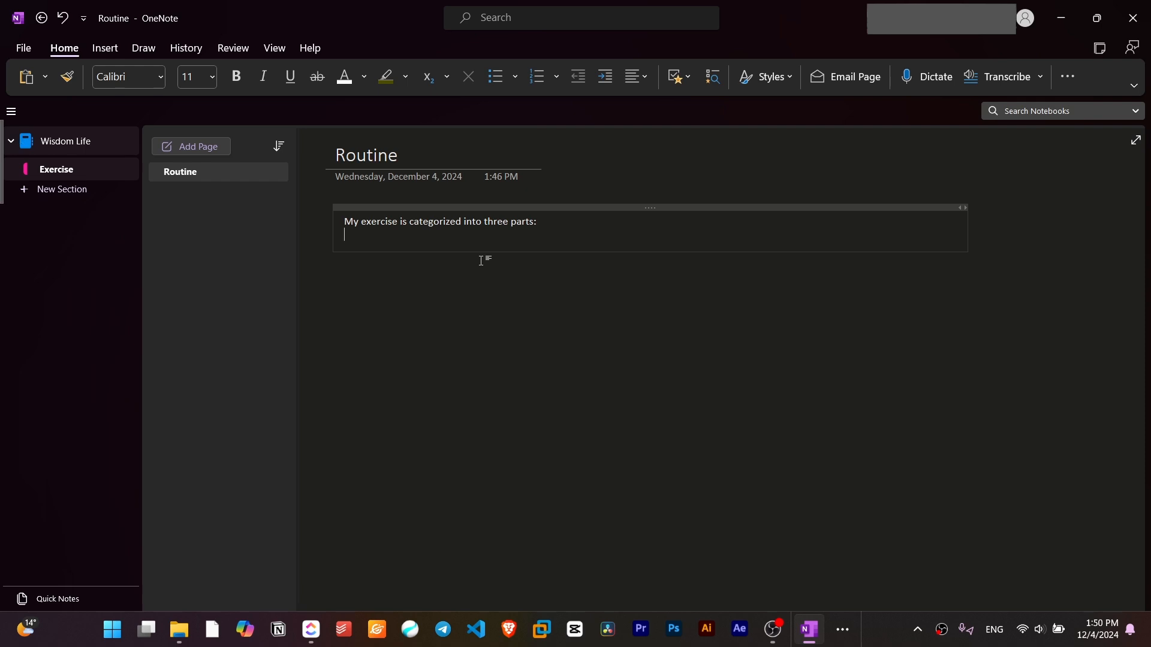
# List Morning, Afternoon and Night on separate lines under the introductory sentence.
pyautogui.write('Morning Af')
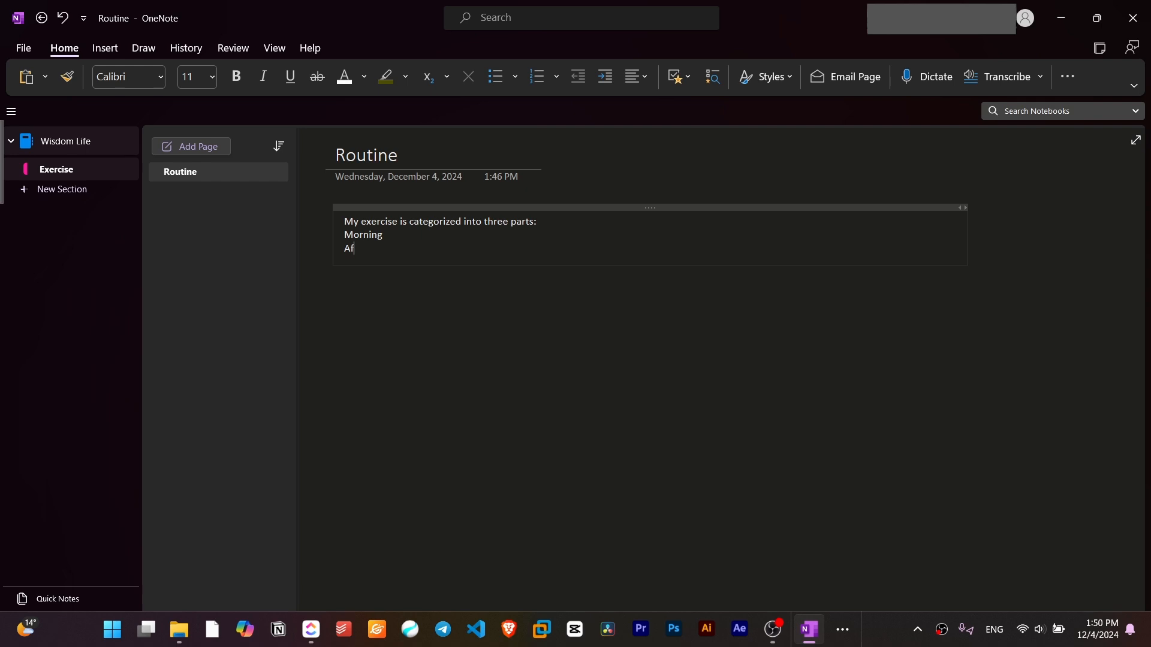
pyautogui.write('ternoon')
pyautogui.press('Return')
pyautogui.write('Night')
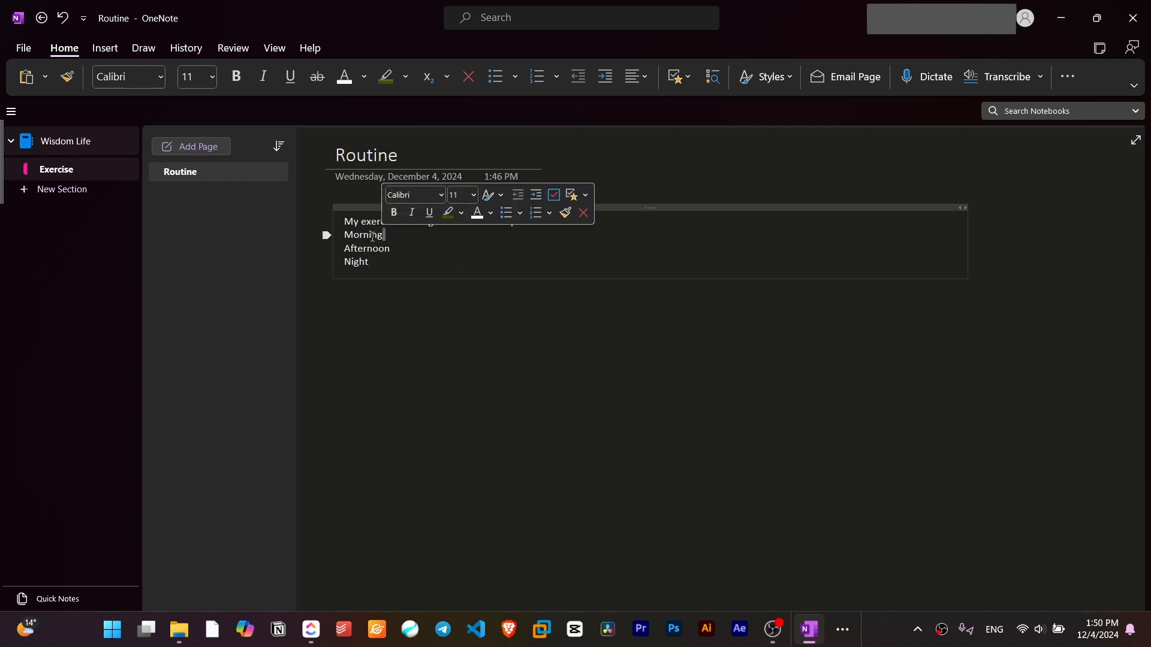
# Apply heading styles one by one to the Morning, Afternoon and Night lines, starting with Heading 1 for Morning.
pyautogui.doubleClick(383, 237)
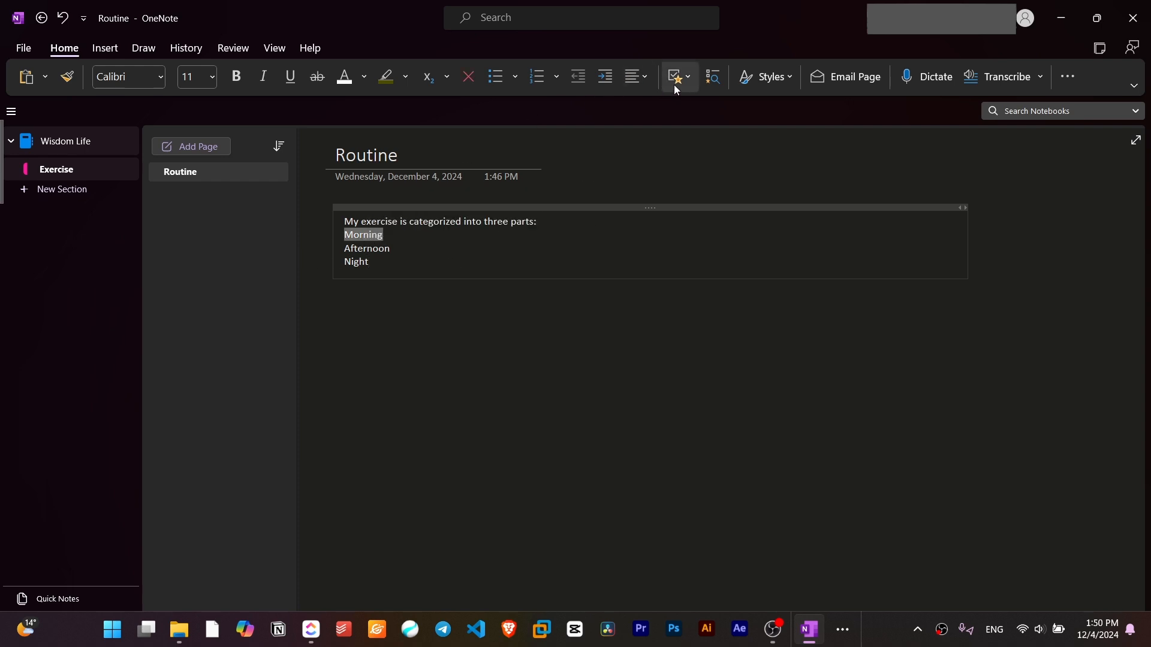
pyautogui.click(775, 87)
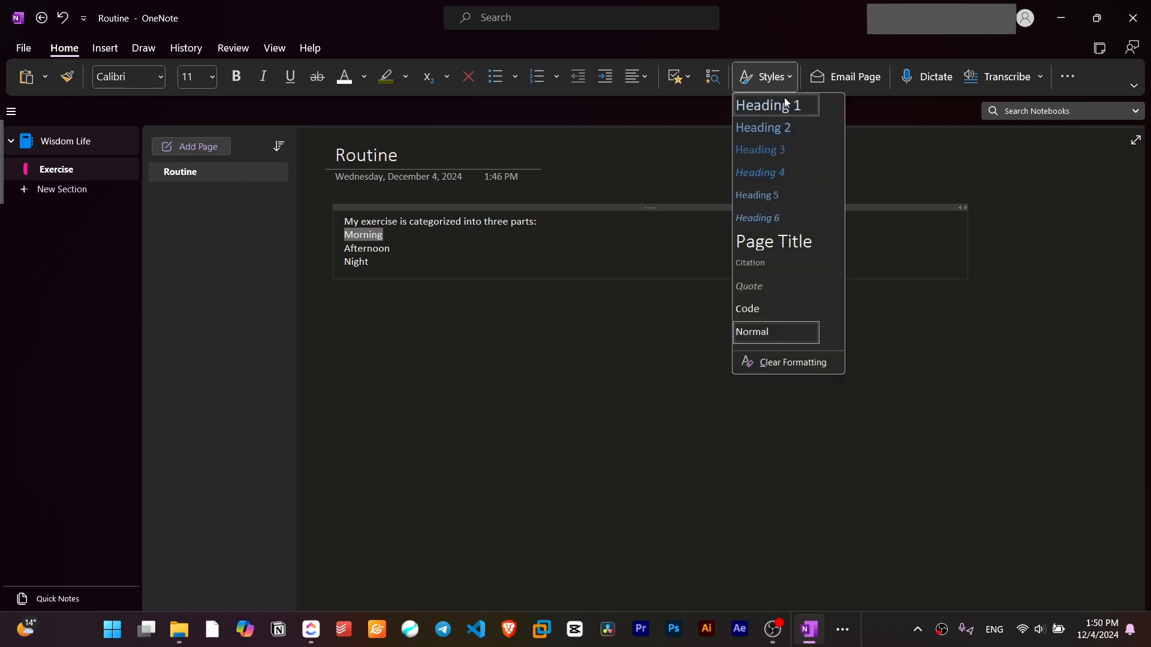
pyautogui.click(782, 114)
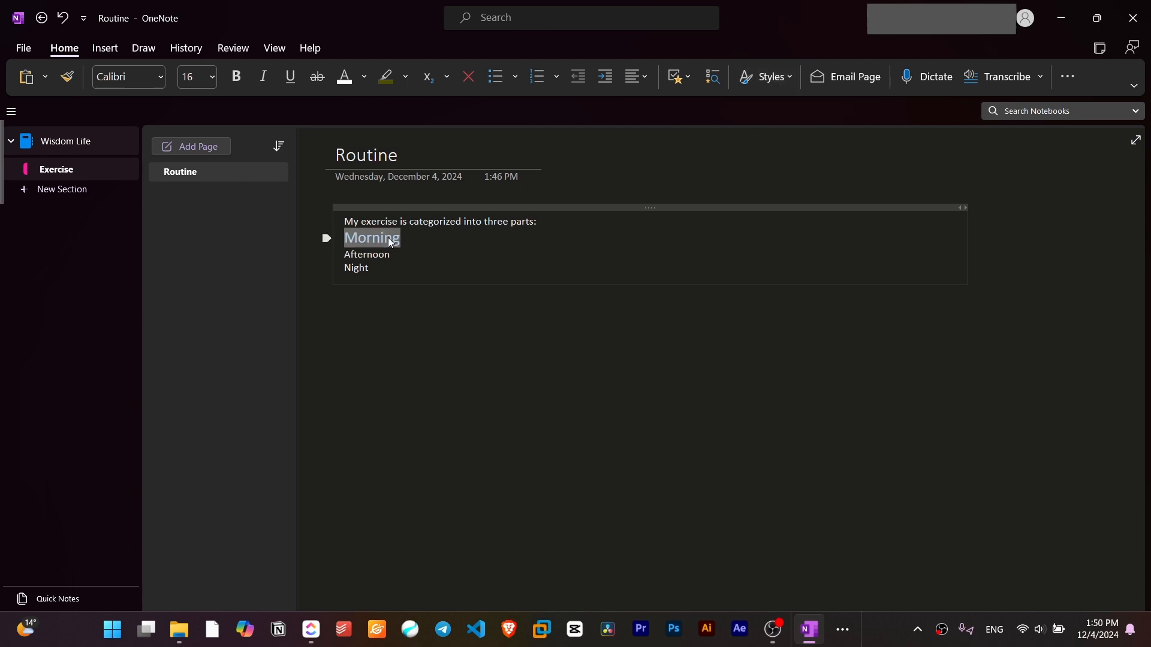
pyautogui.click(327, 254)
pyautogui.click(774, 88)
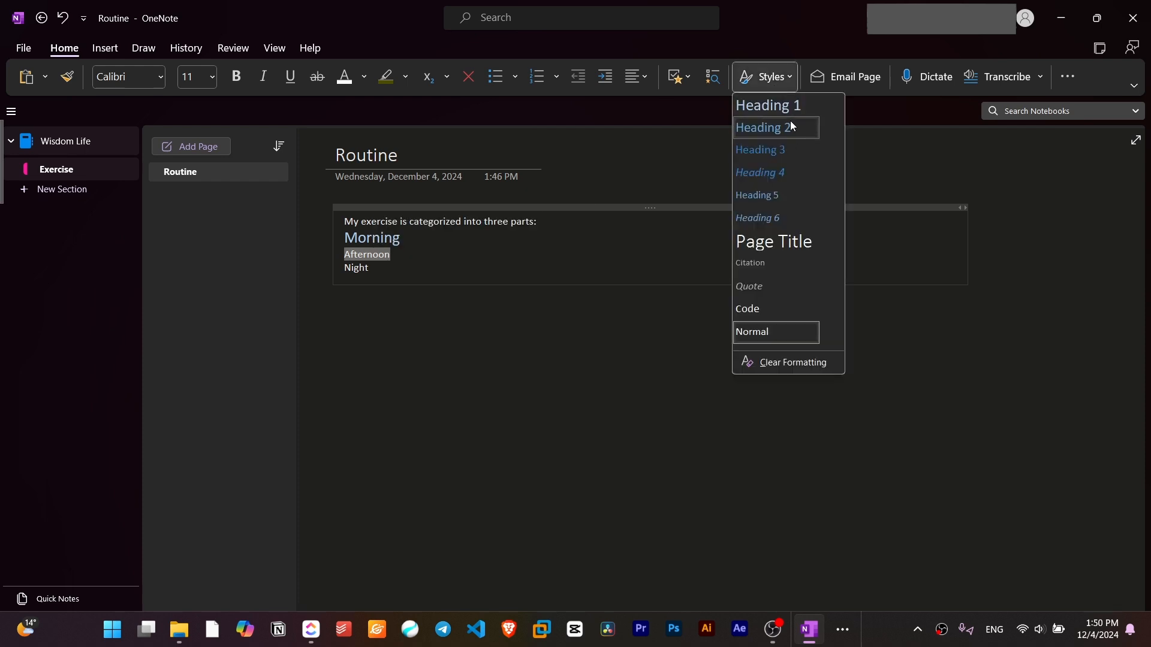
pyautogui.click(790, 123)
pyautogui.click(326, 274)
pyautogui.click(770, 77)
pyautogui.click(784, 114)
# Undo the individual heading changes and apply the Heading 1 style to the Morning, Afternoon and Night lines together.
pyautogui.click(392, 264)
pyautogui.moveTo(387, 280); pyautogui.dragTo(344, 235)
pyautogui.hotkey('ctrl', 'z')
pyautogui.hotkey('ctrl', 'z')
pyautogui.hotkey('ctrl', 'z')
pyautogui.click(784, 81)
pyautogui.click(790, 127)
pyautogui.click(500, 234)
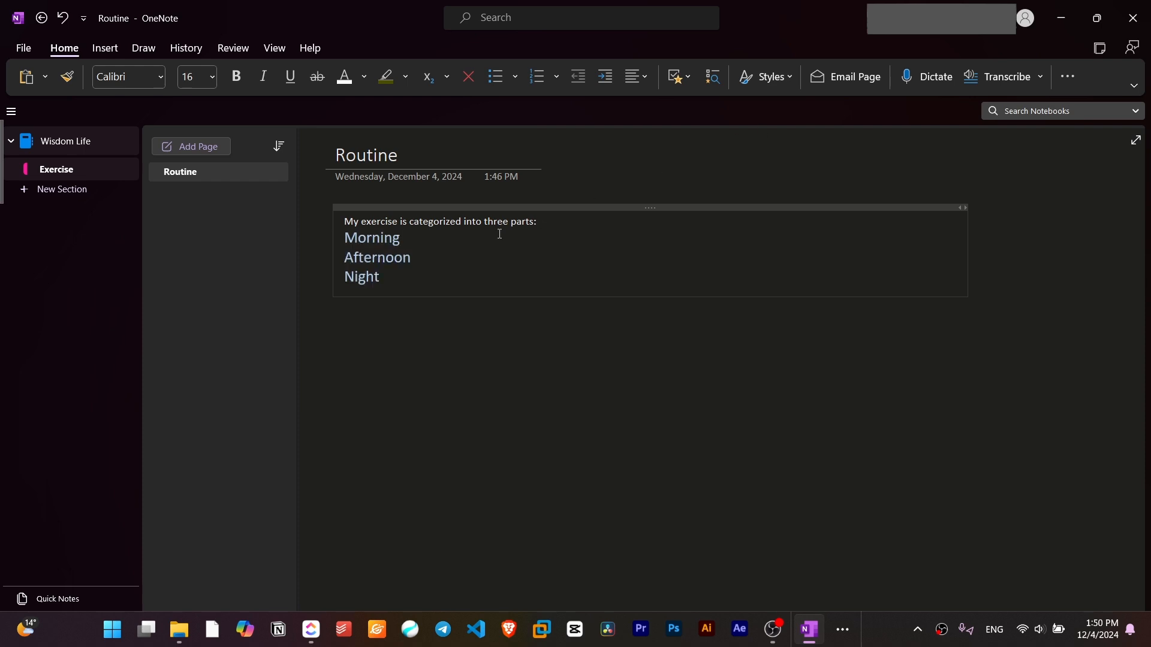
# Start a new line under the Morning heading and narrow the page list to widen the note area.
pyautogui.press('Return')
pyautogui.write('s')
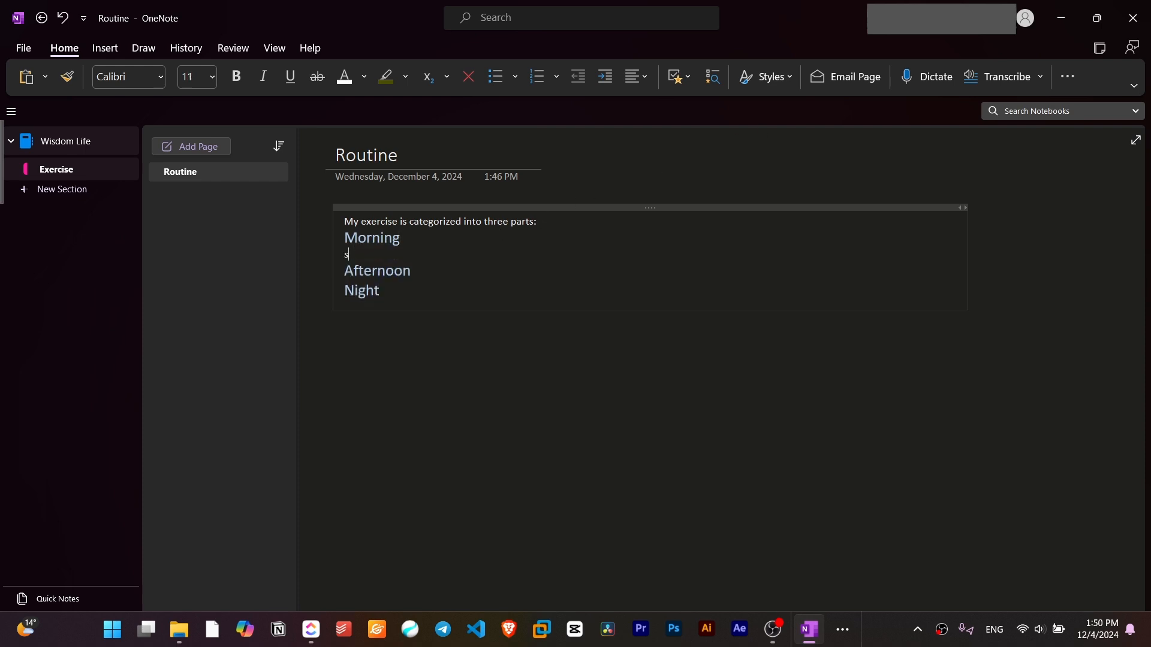
pyautogui.keyDown('ctrl'); pyautogui.scroll(1, 497, 233); pyautogui.keyUp('ctrl')
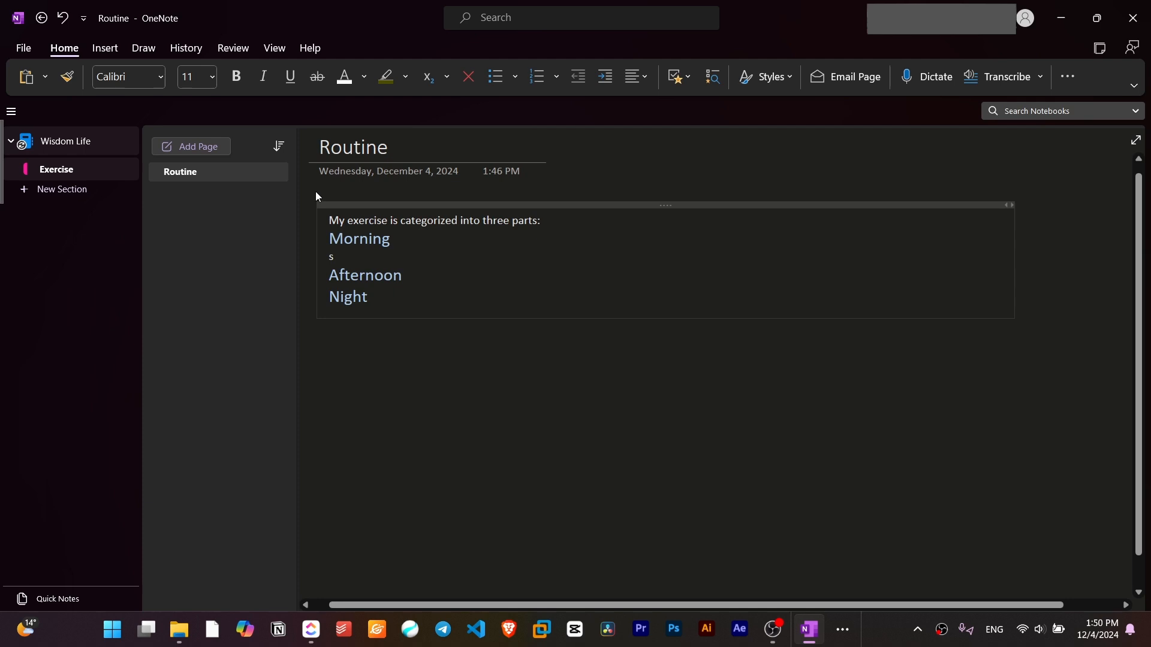
pyautogui.moveTo(296, 197); pyautogui.dragTo(272, 198)
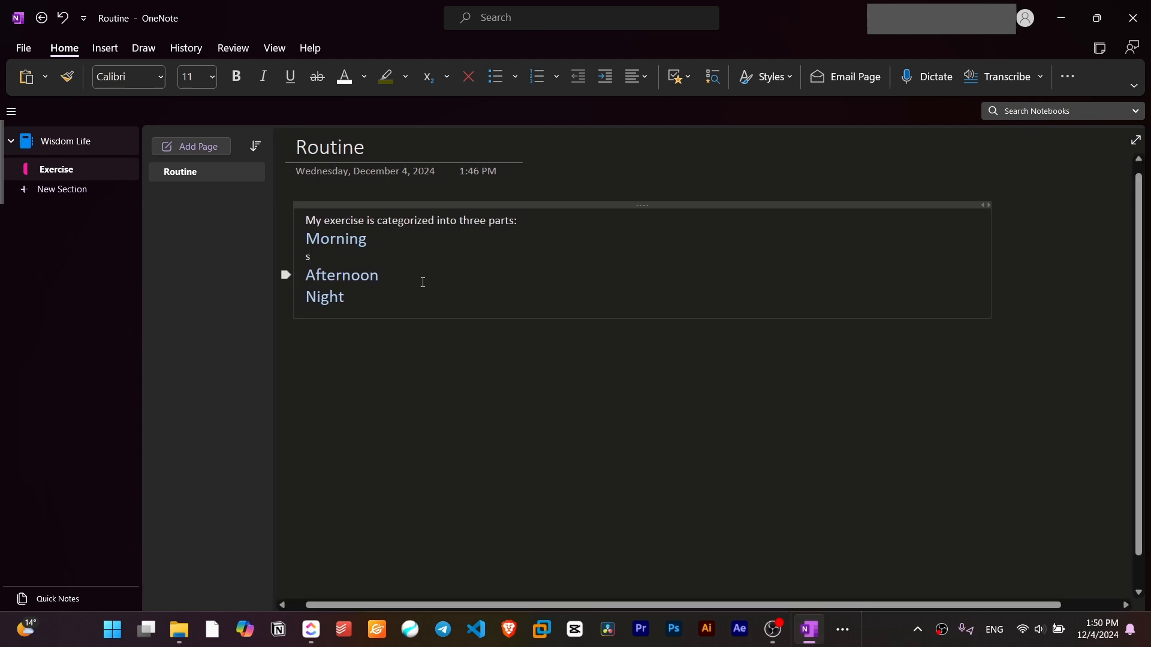
pyautogui.keyDown('ctrl'); pyautogui.scroll(2, 424, 282); pyautogui.keyUp('ctrl')
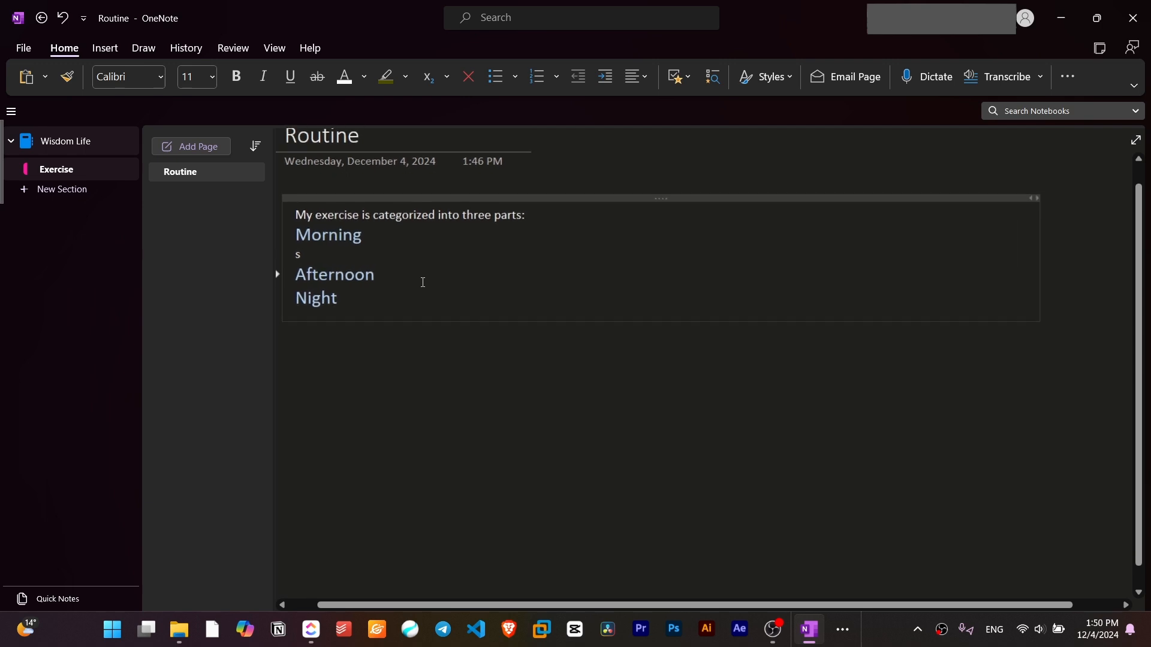
pyautogui.moveTo(379, 608); pyautogui.dragTo(342, 605)
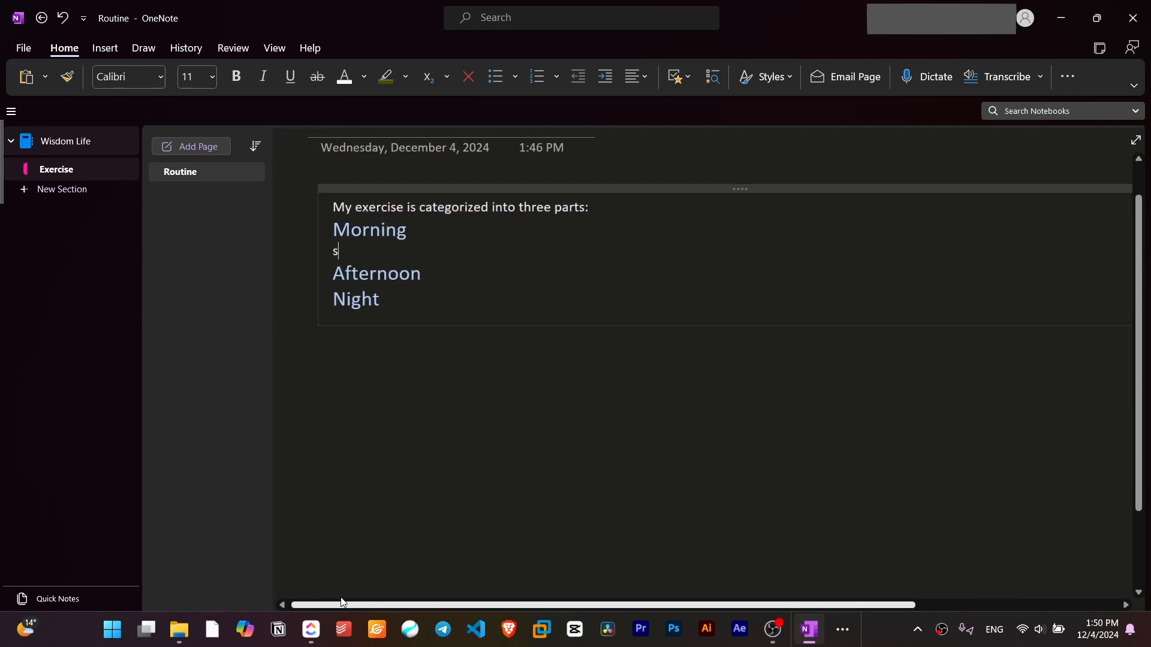
pyautogui.scroll(1, 400, 307)
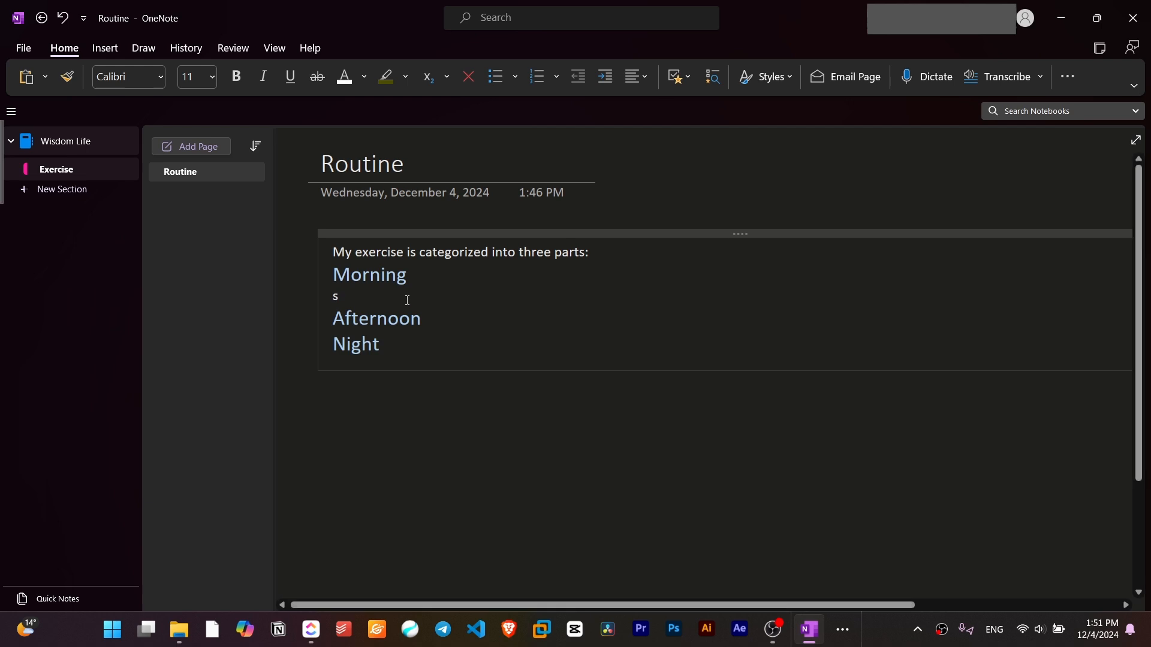
# Write "I would exercise in the morning for 50 minutes that includes:" under Morning, followed by an empty line.
pyautogui.press('BackSpace')
pyautogui.write('I would exercise')
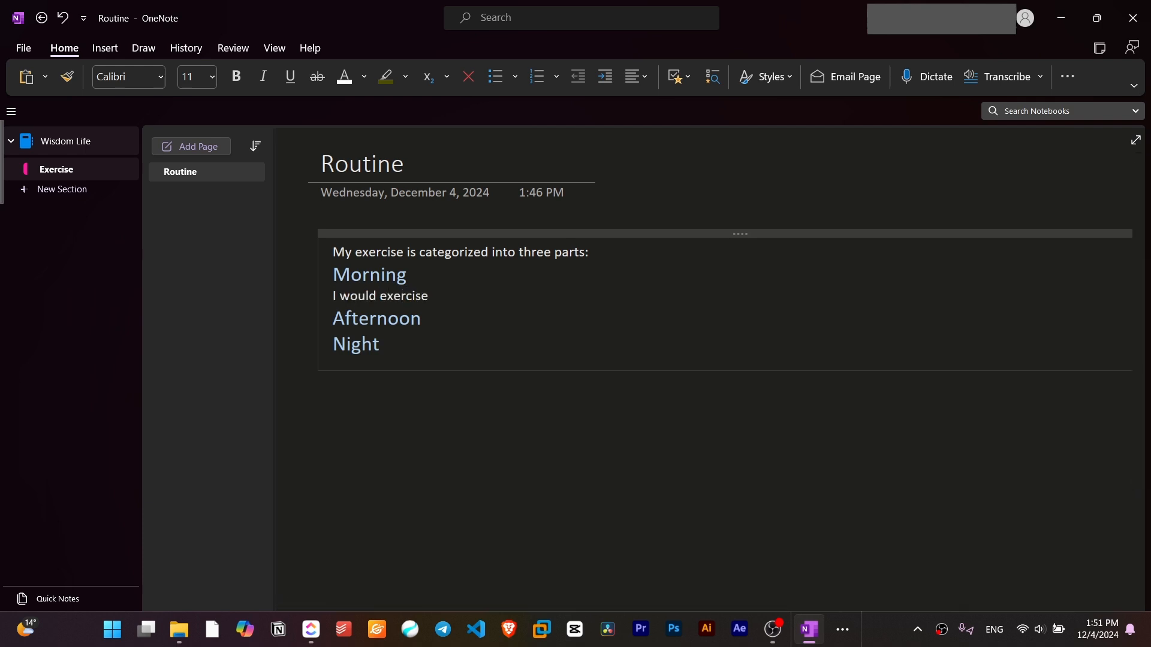
pyautogui.write(' in the morning for 50 minut')
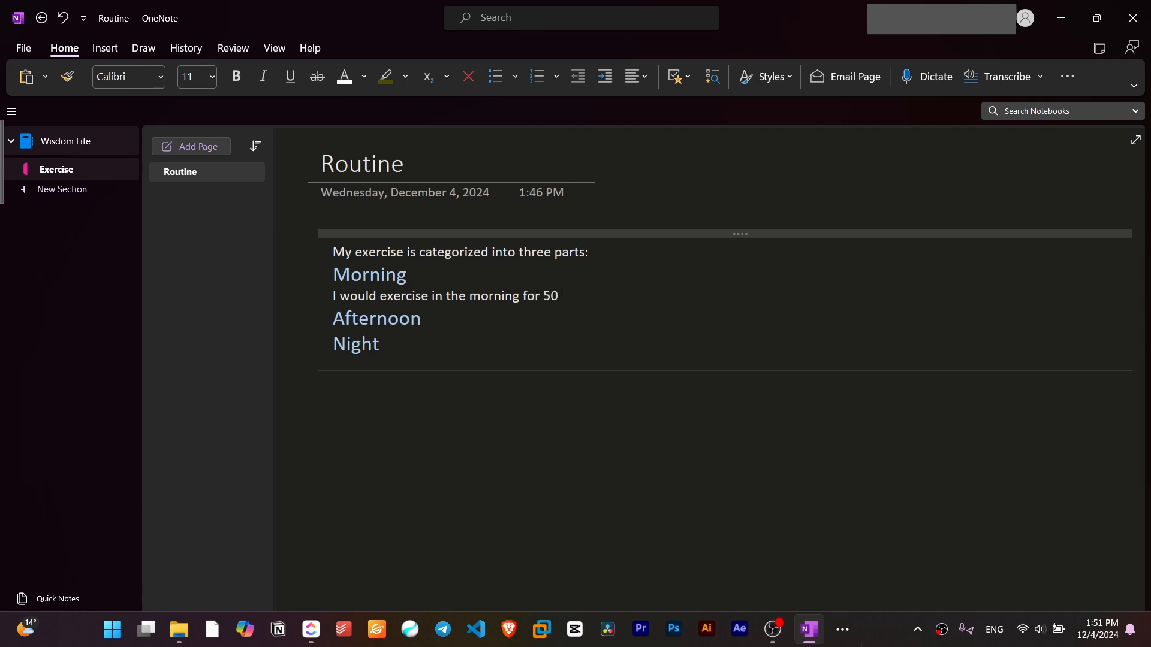
pyautogui.press('BackSpace')
pyautogui.press('BackSpace')
pyautogui.press('BackSpace')
pyautogui.press('BackSpace')
pyautogui.press('BackSpace')
pyautogui.press('BackSpace')
pyautogui.press('BackSpace')
pyautogui.write('50 m')
pyautogui.write('inutes')
pyautogui.write(' ta')
pyautogui.write('hat includes')
pyautogui.write(':')
pyautogui.press('Return')
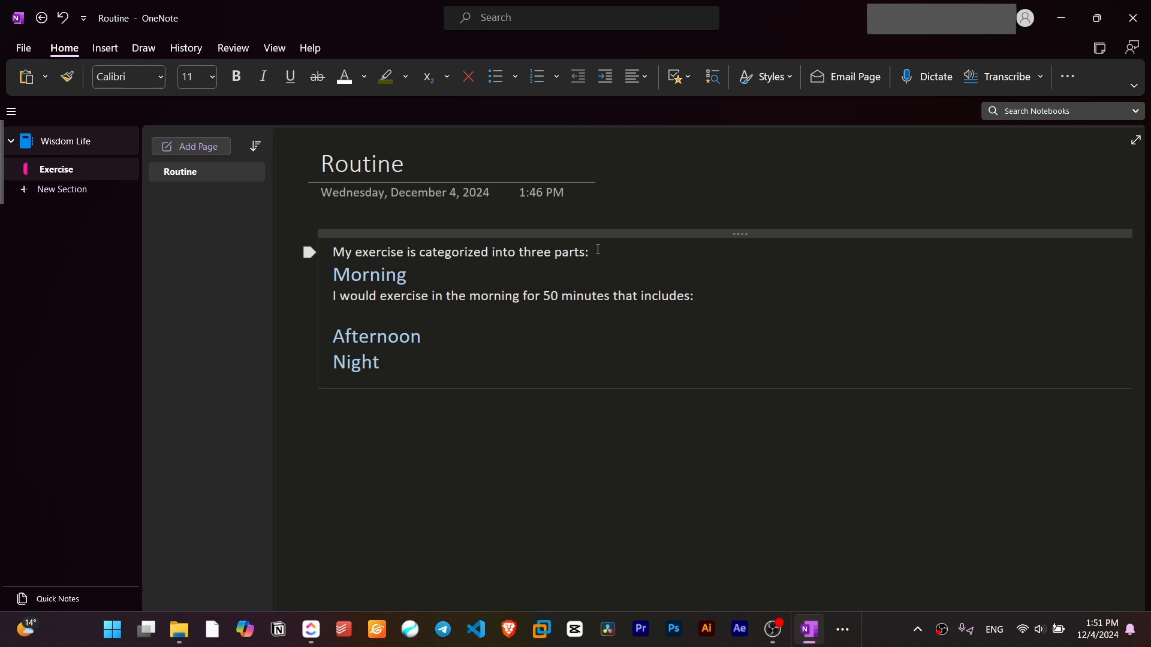
pyautogui.press('Return')
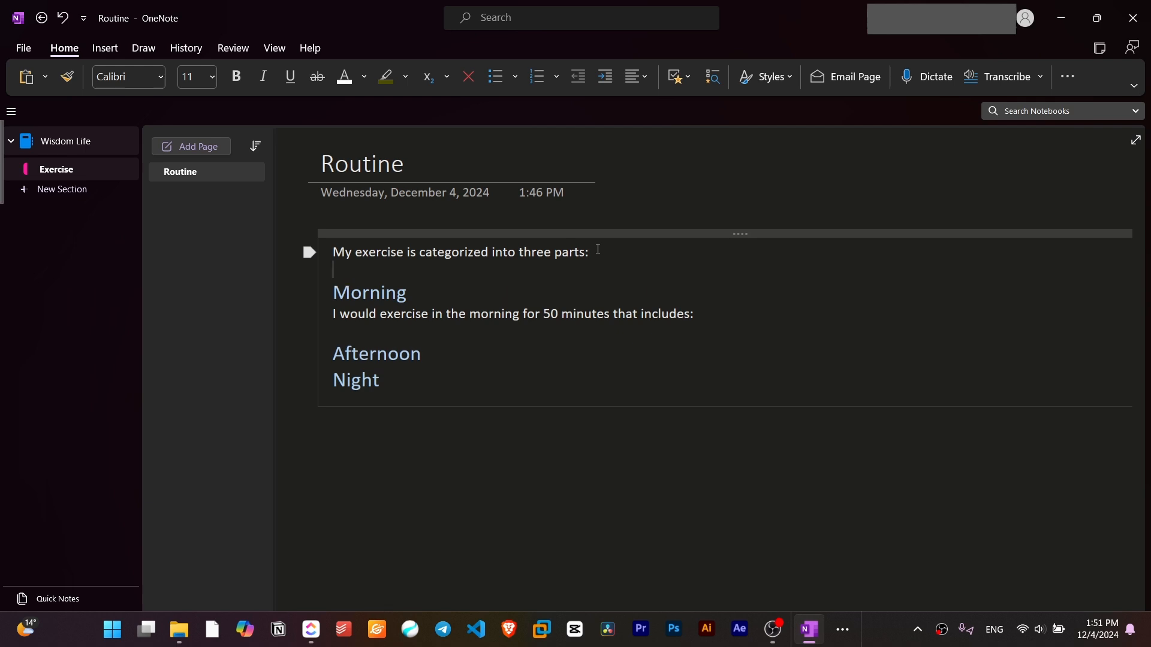
pyautogui.press('BackSpace')
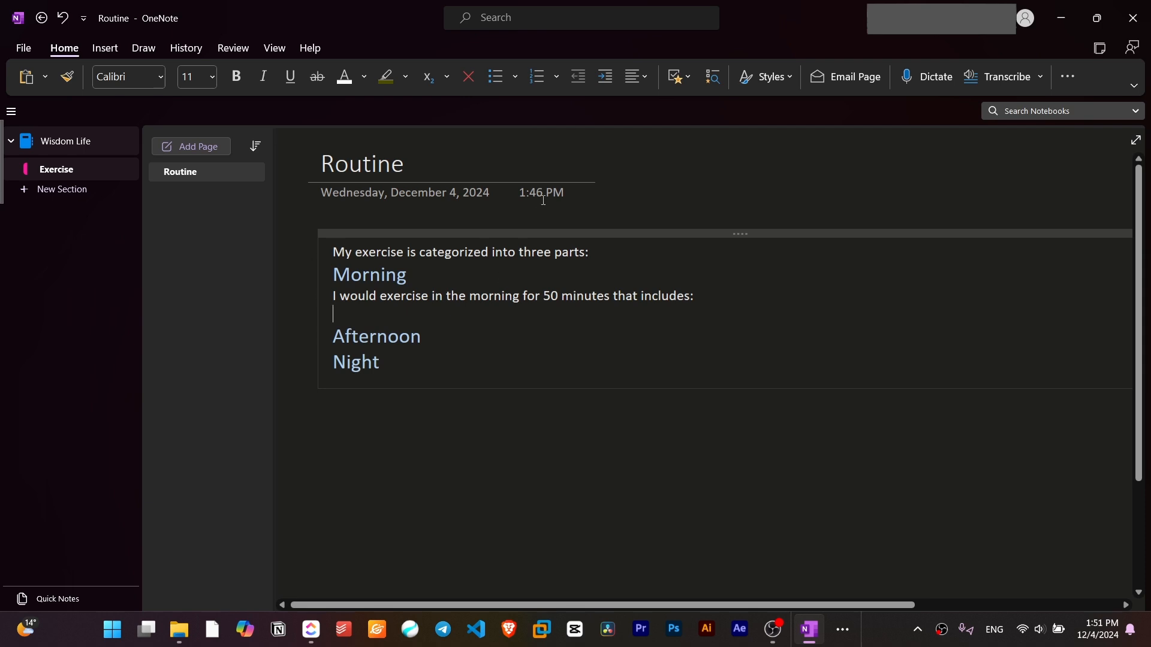
# Start a bulleted list below the Morning sentence with the item "10 minutes full workout stretch", correcting the misspelled last word.
pyautogui.click(495, 84)
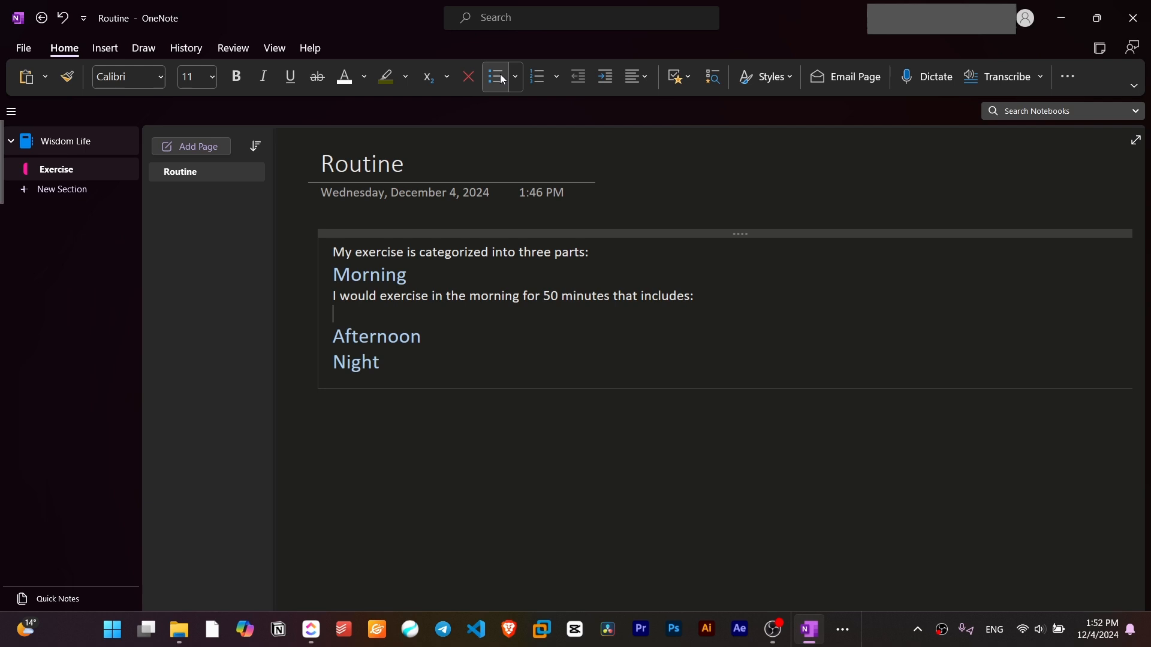
pyautogui.write('10 minutes')
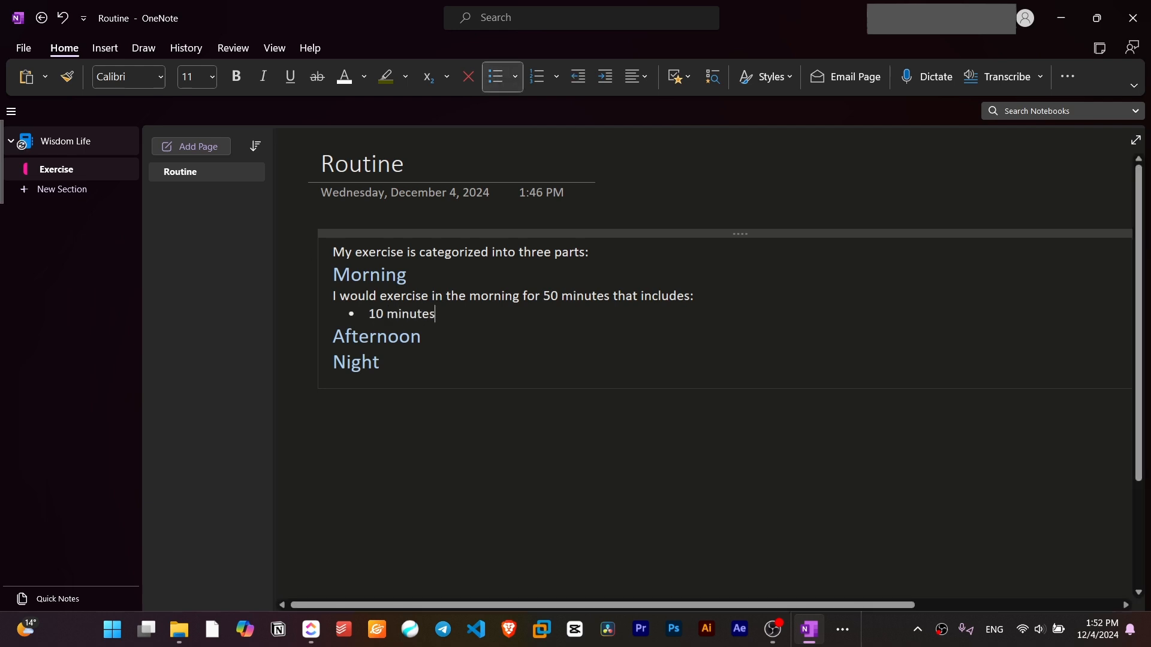
pyautogui.write(' full work')
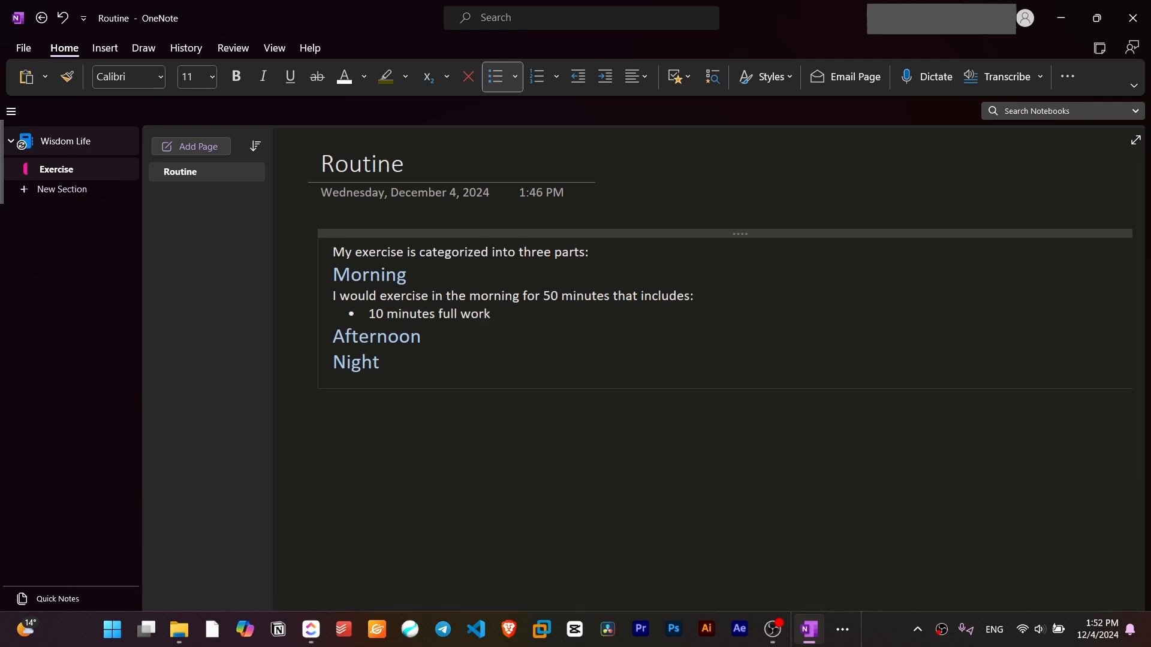
pyautogui.write('out streach')
pyautogui.rightClick(519, 309)
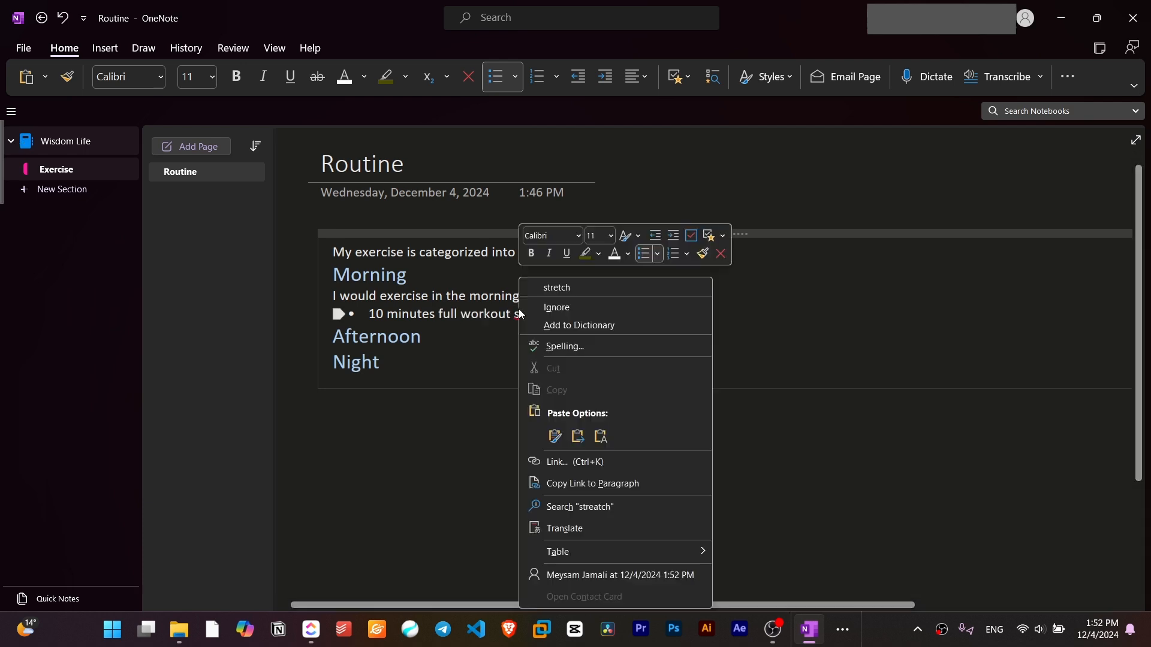
pyautogui.click(557, 287)
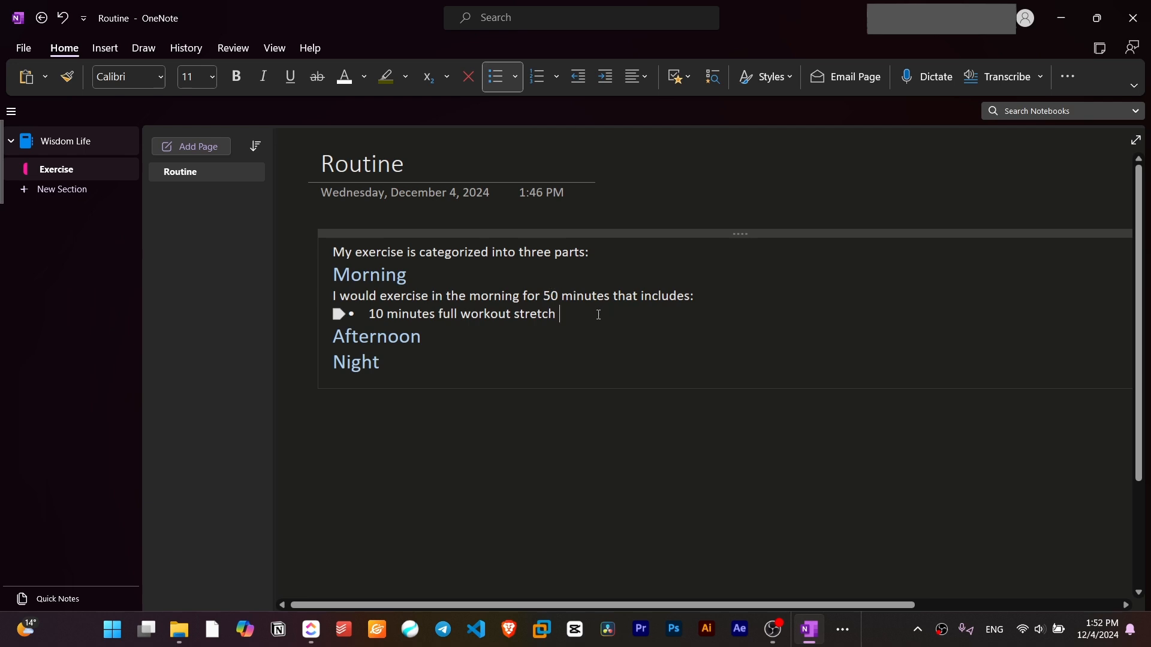
# Add the bullets "20 minutes running", "5 minutes rest" and "15 minutes walking", and end the list with an empty line.
pyautogui.press('Return')
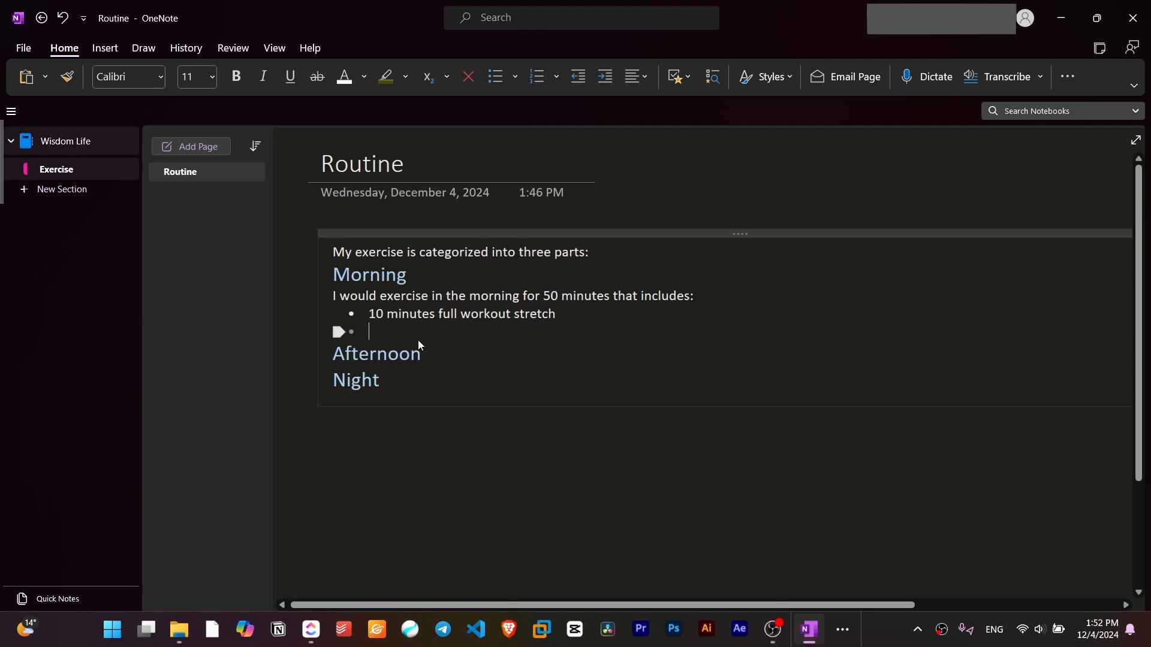
pyautogui.write('20 minutes running')
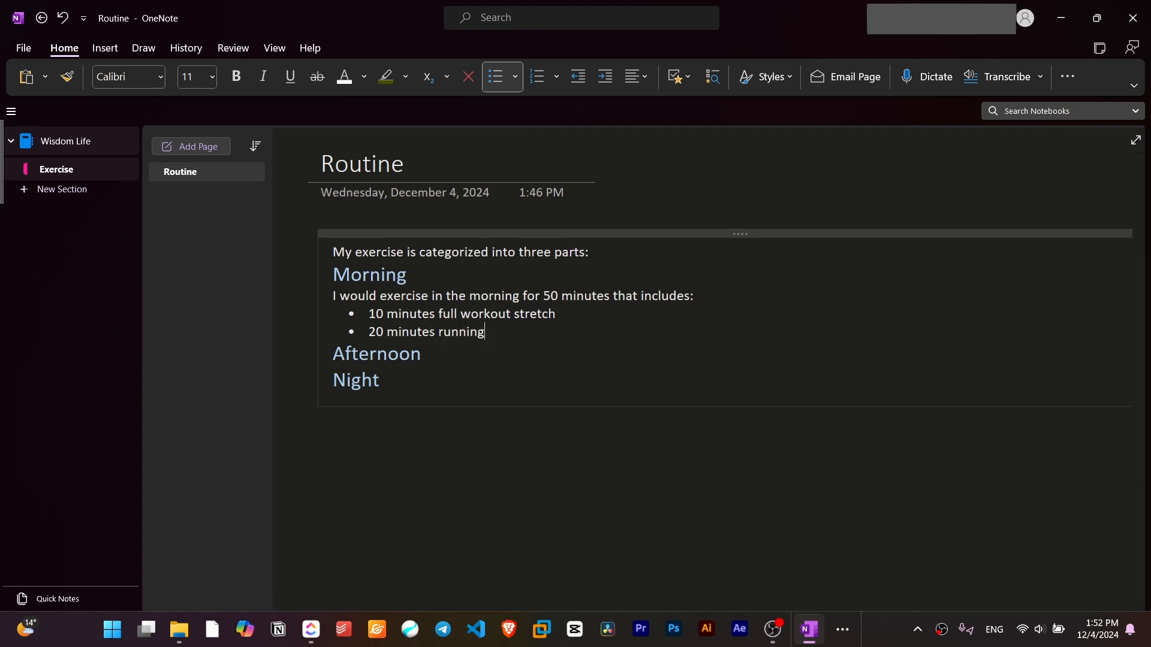
pyautogui.press('Return')
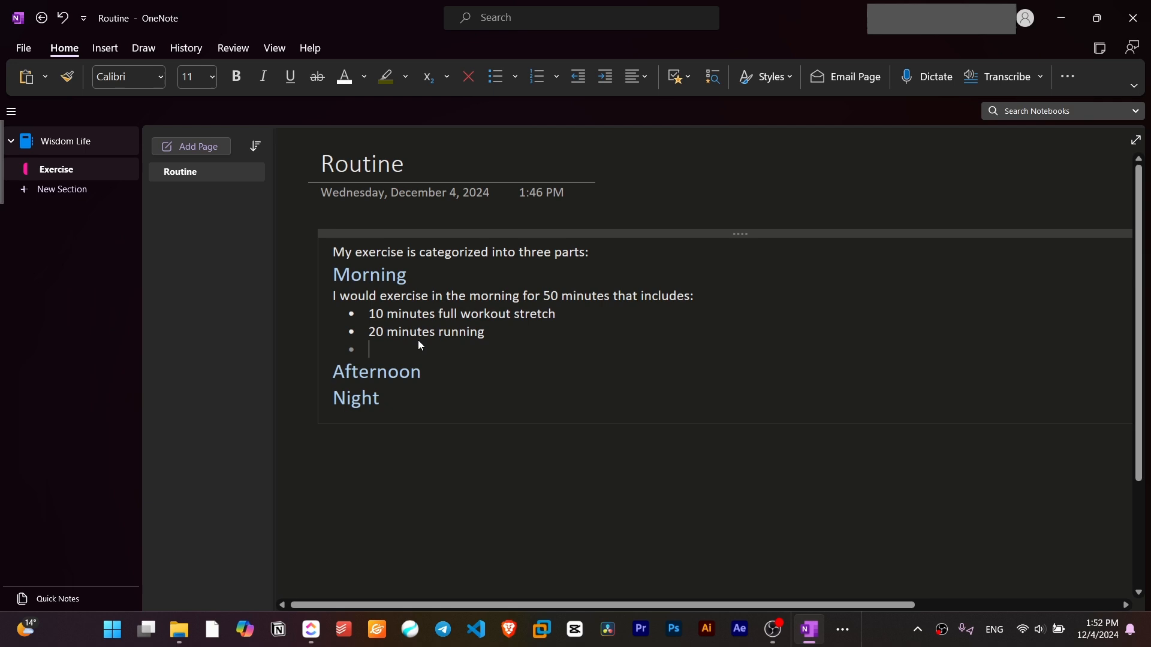
pyautogui.write('5 minutes rest')
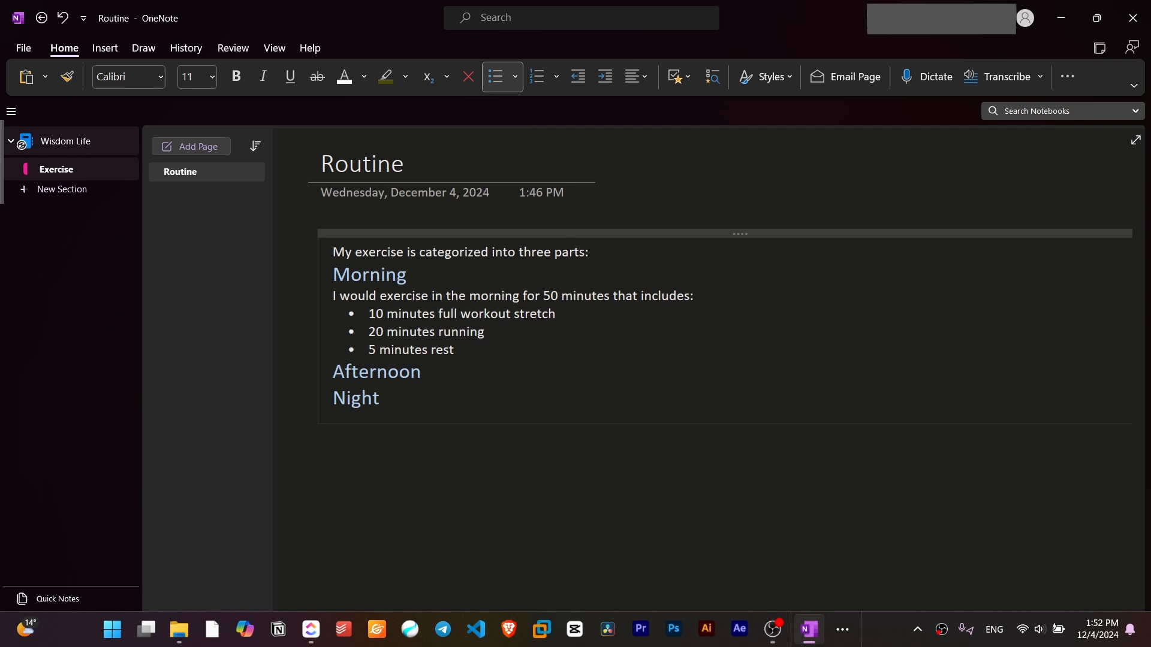
pyautogui.press('Return')
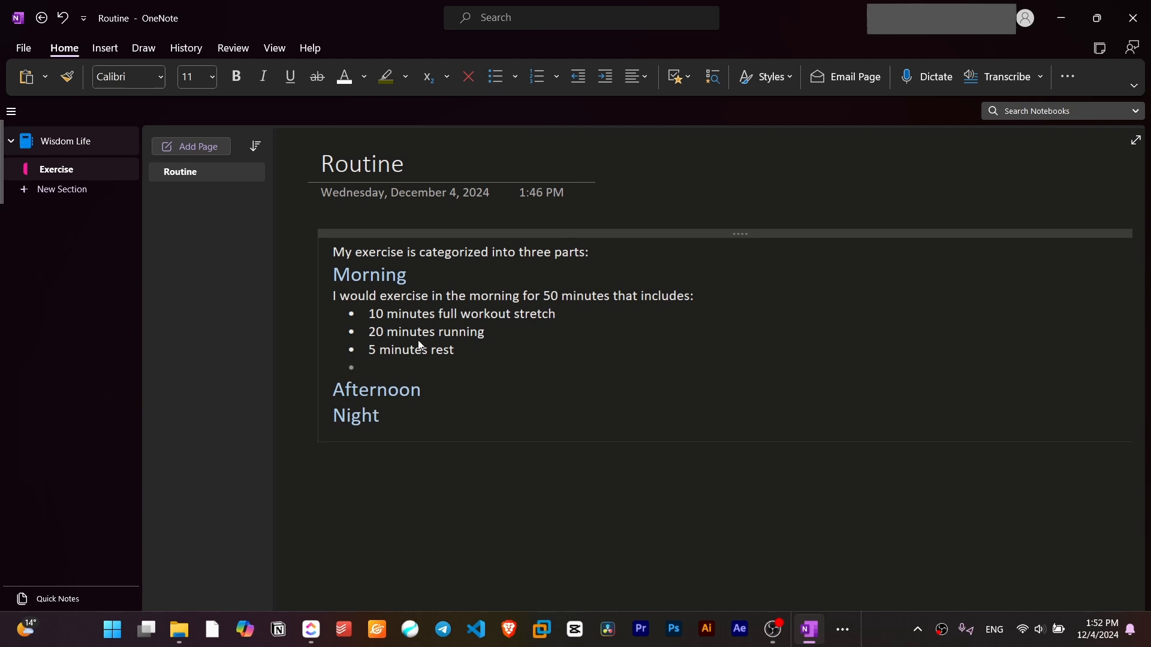
pyautogui.write('15 m')
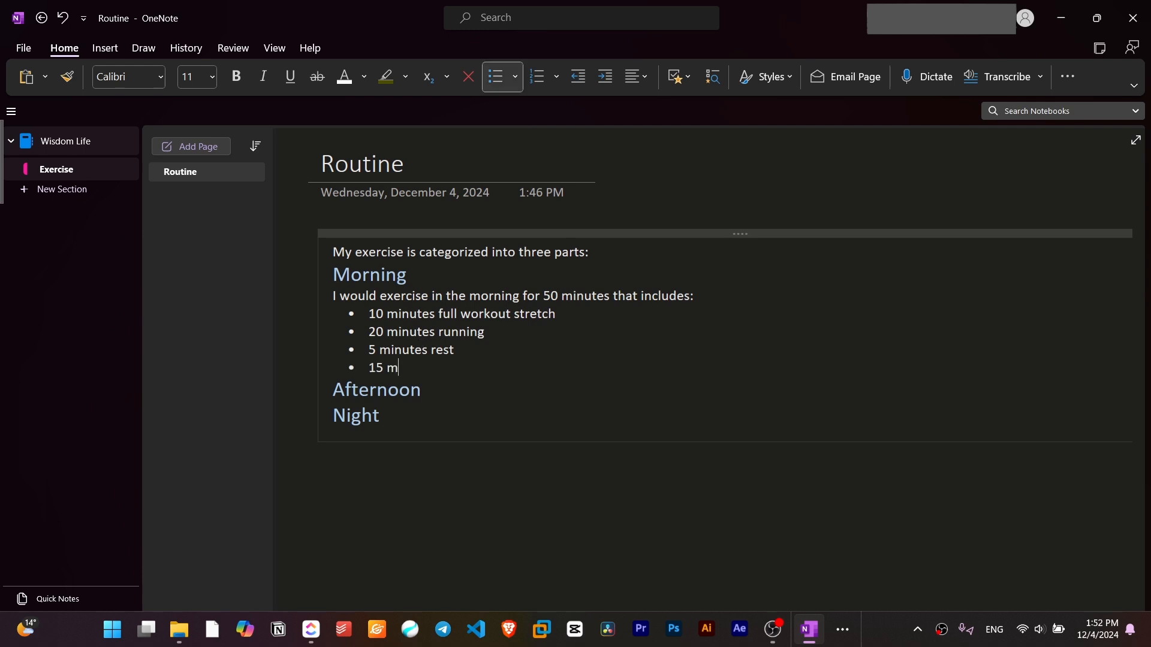
pyautogui.write('inutes walking')
pyautogui.press('Return')
pyautogui.press('Return')
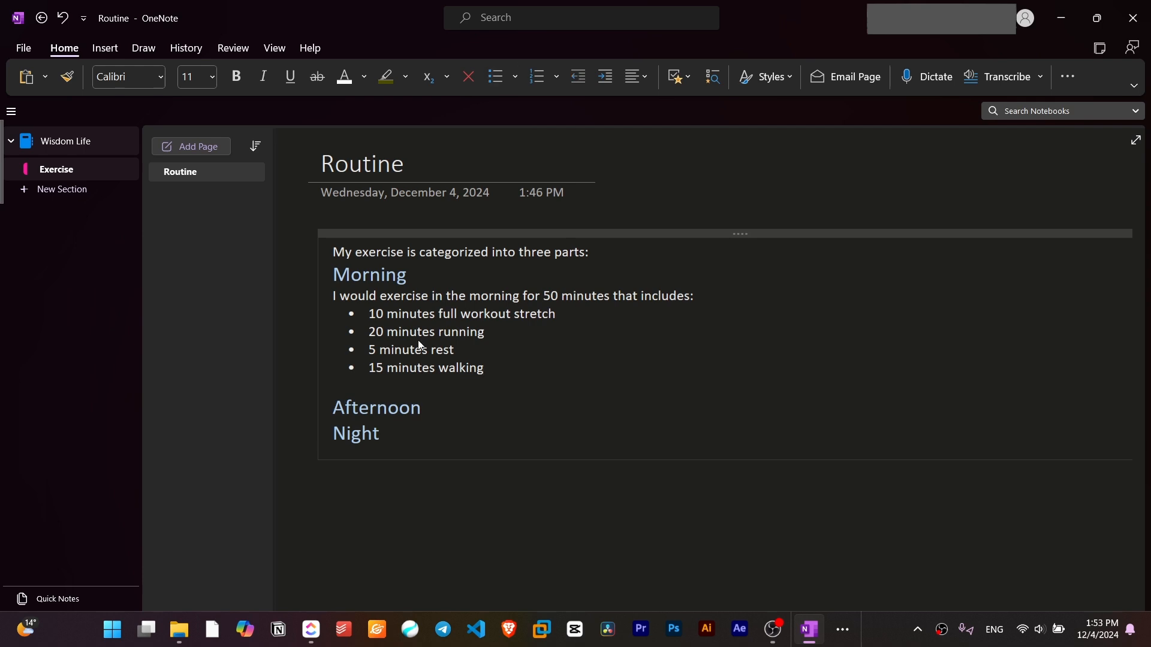
pyautogui.click(341, 269)
pyautogui.moveTo(334, 295); pyautogui.dragTo(694, 296)
pyautogui.moveTo(519, 375); pyautogui.dragTo(368, 314)
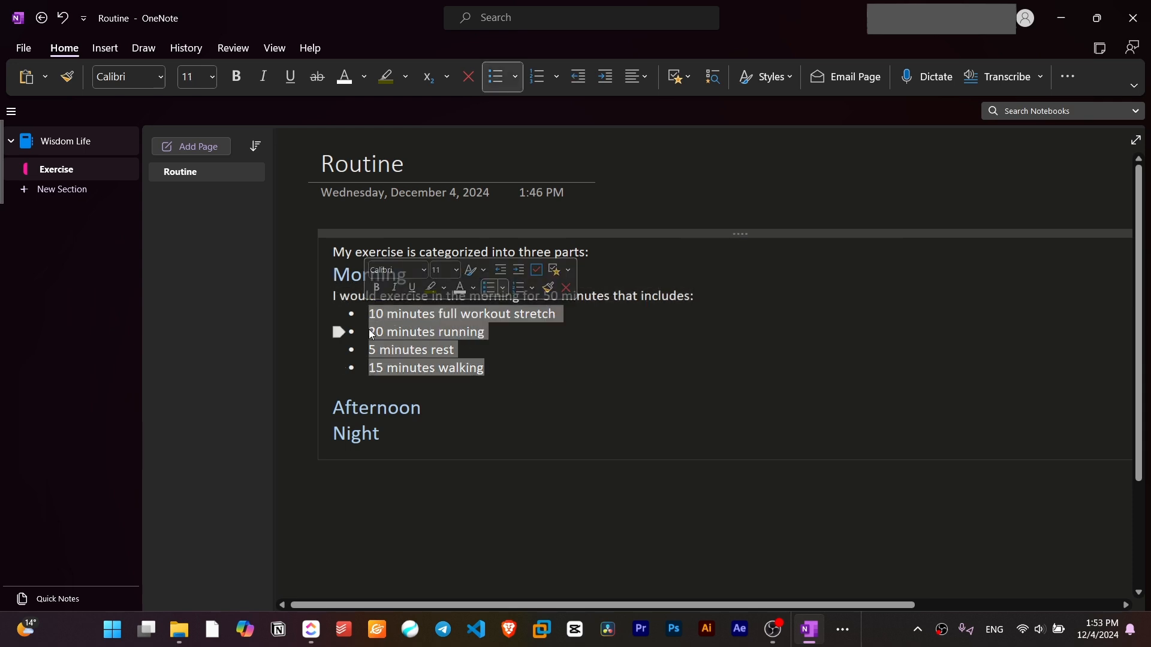
pyautogui.click(431, 339)
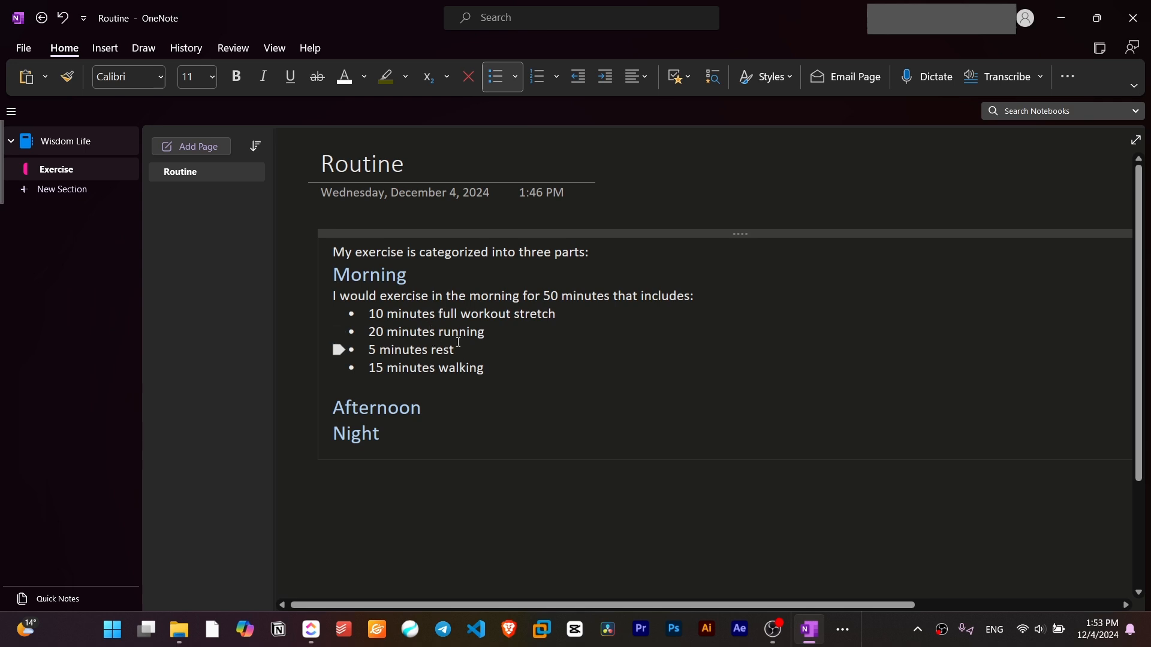
# Copy the Morning sentence with its four bullets and paste it on a new line under the Afternoon heading.
pyautogui.moveTo(483, 368); pyautogui.dragTo(335, 304)
pyautogui.hotkey('ctrl', 'c')
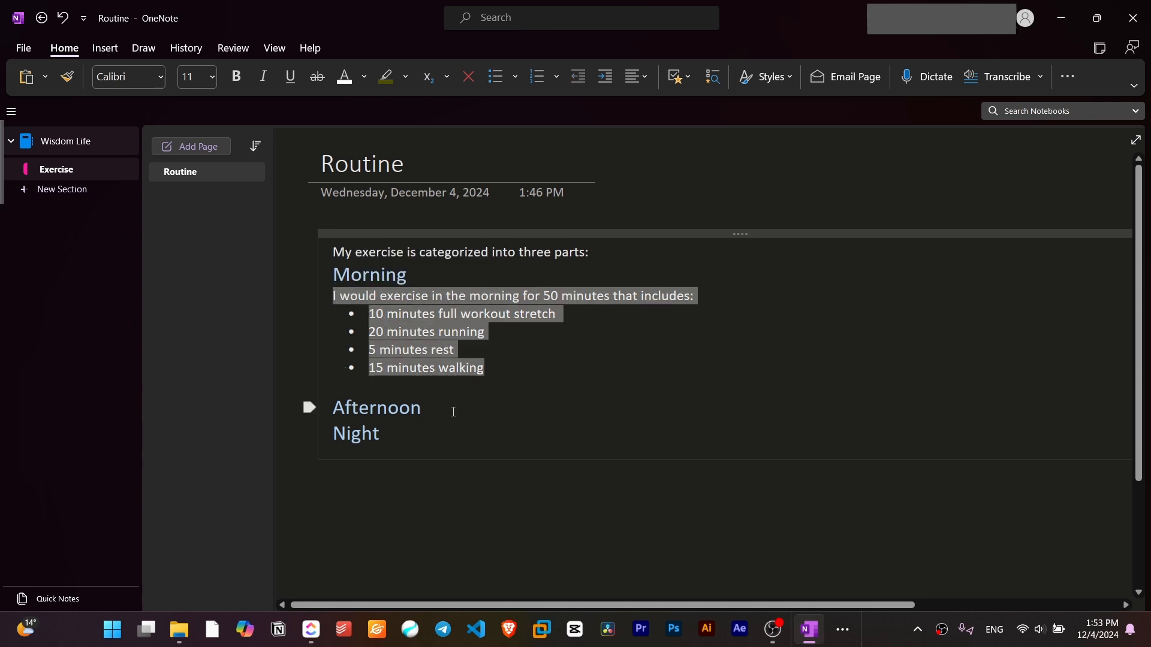
pyautogui.click(453, 410)
pyautogui.press('Return')
pyautogui.hotkey('ctrl', 'v')
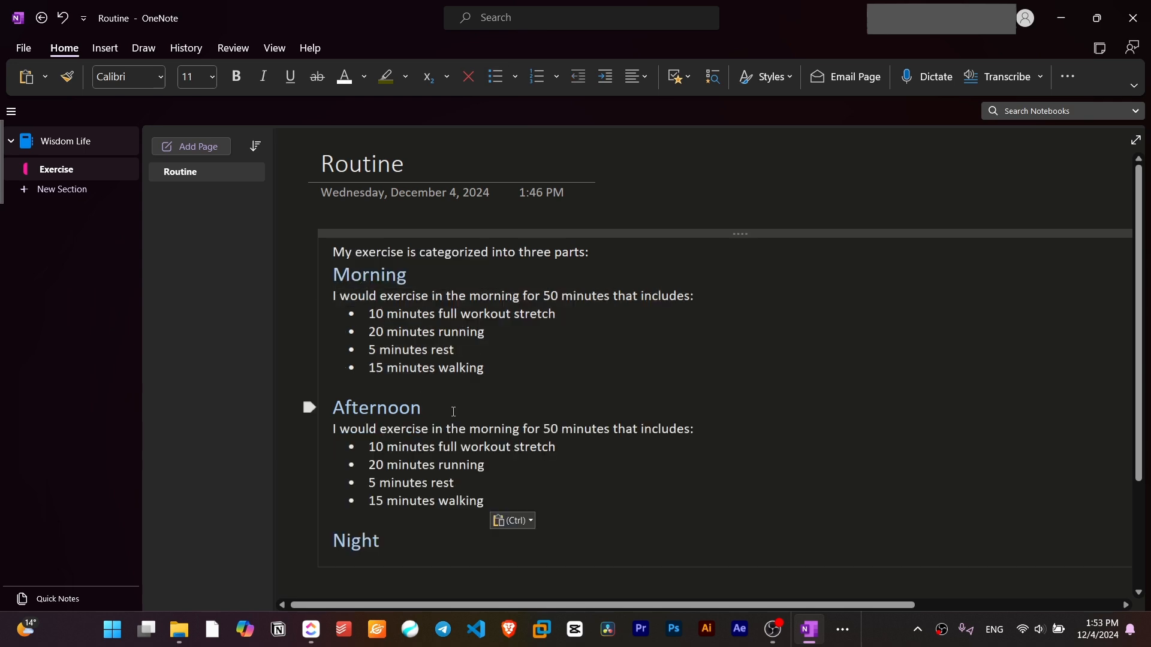
# Paste the copied sentence and bullets on a new line under the Night heading.
pyautogui.scroll(-3, 454, 412)
pyautogui.click(413, 352)
pyautogui.press('Return')
pyautogui.hotkey('ctrl', 'v')
pyautogui.scroll(3, 413, 352)
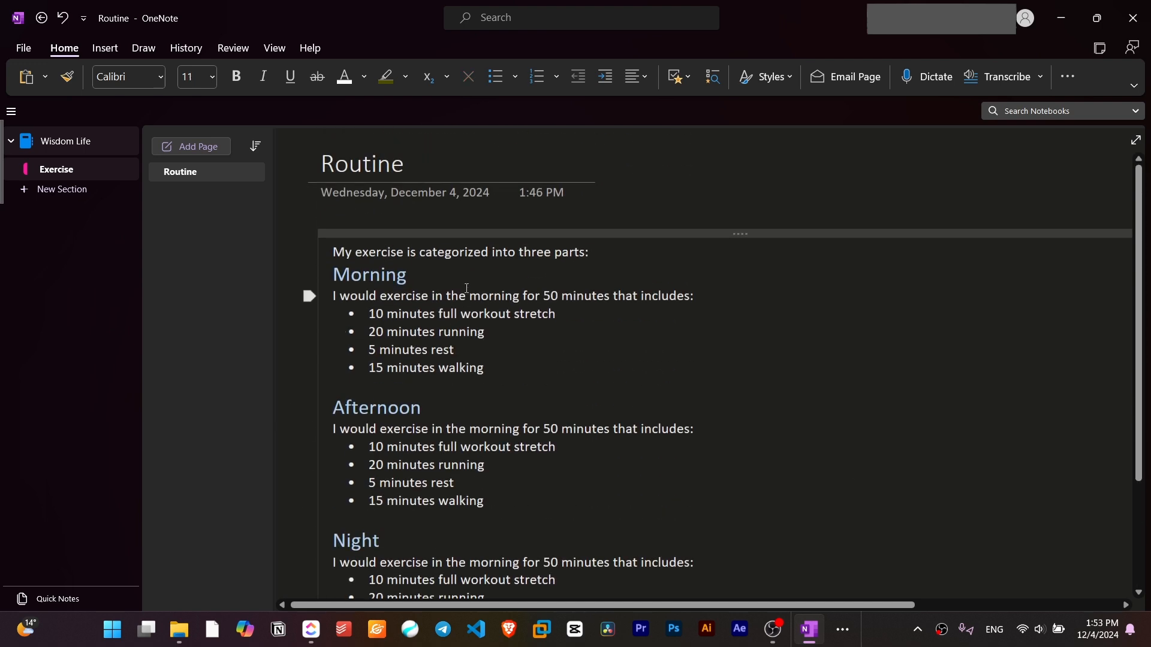
# Narrow the note container so its edge sits just beyond the longest line of text.
pyautogui.scroll(-2, 817, 504)
pyautogui.hscroll(3, 965, 465)
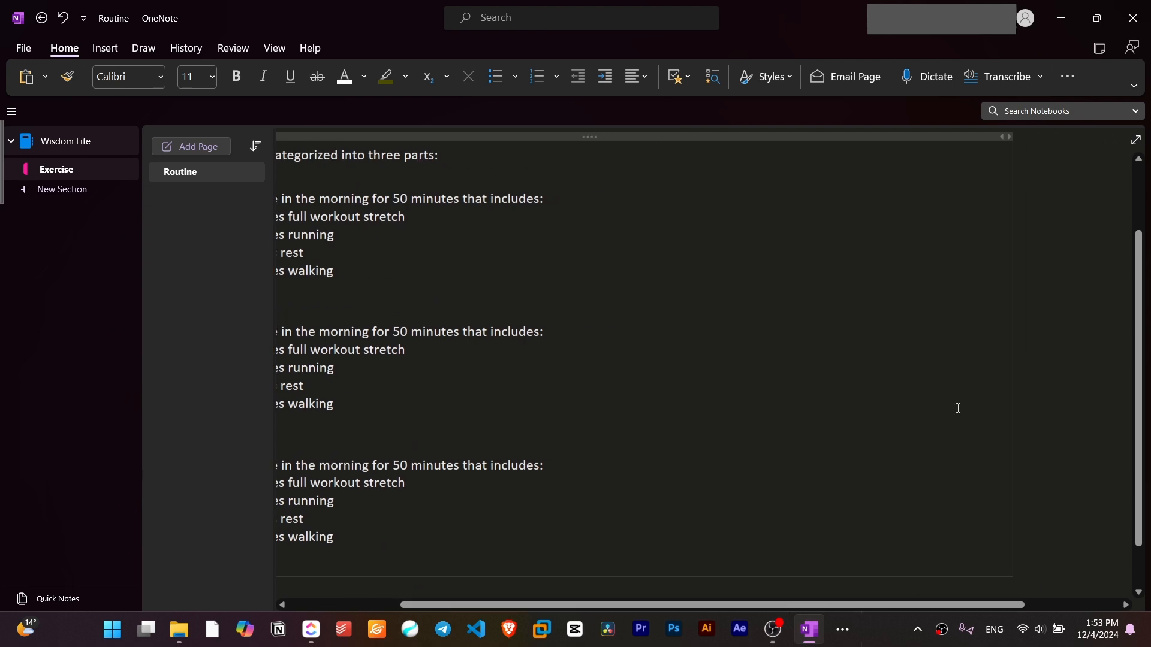
pyautogui.moveTo(1011, 335); pyautogui.dragTo(618, 336)
pyautogui.hscroll(-4, 626, 604)
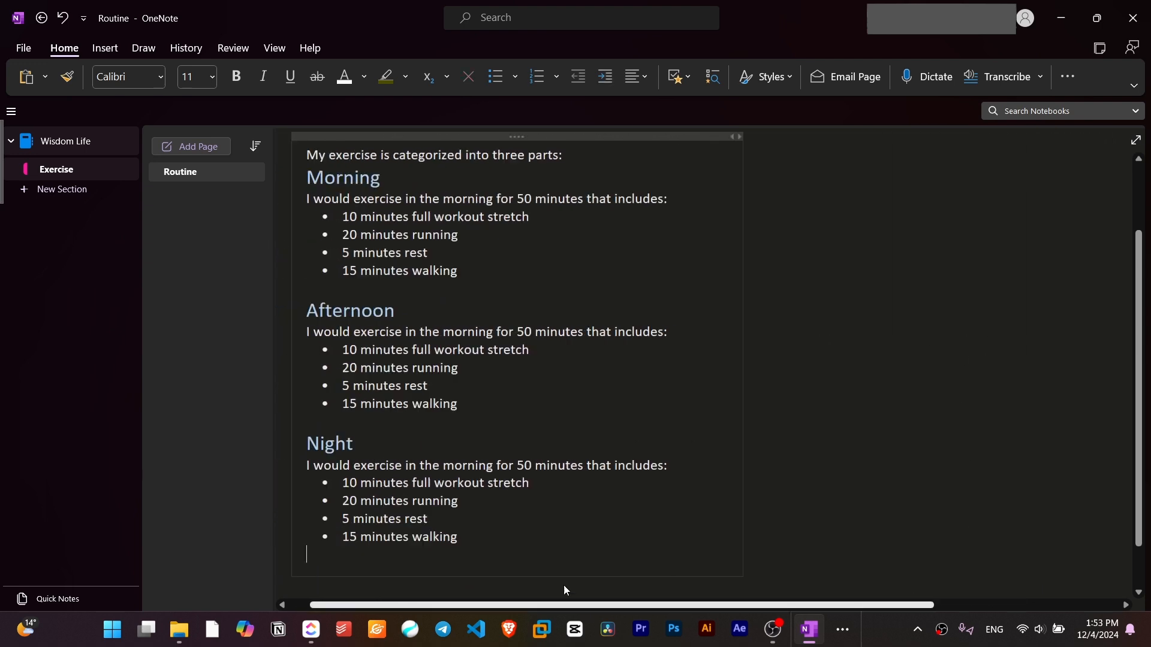
pyautogui.scroll(2, 460, 456)
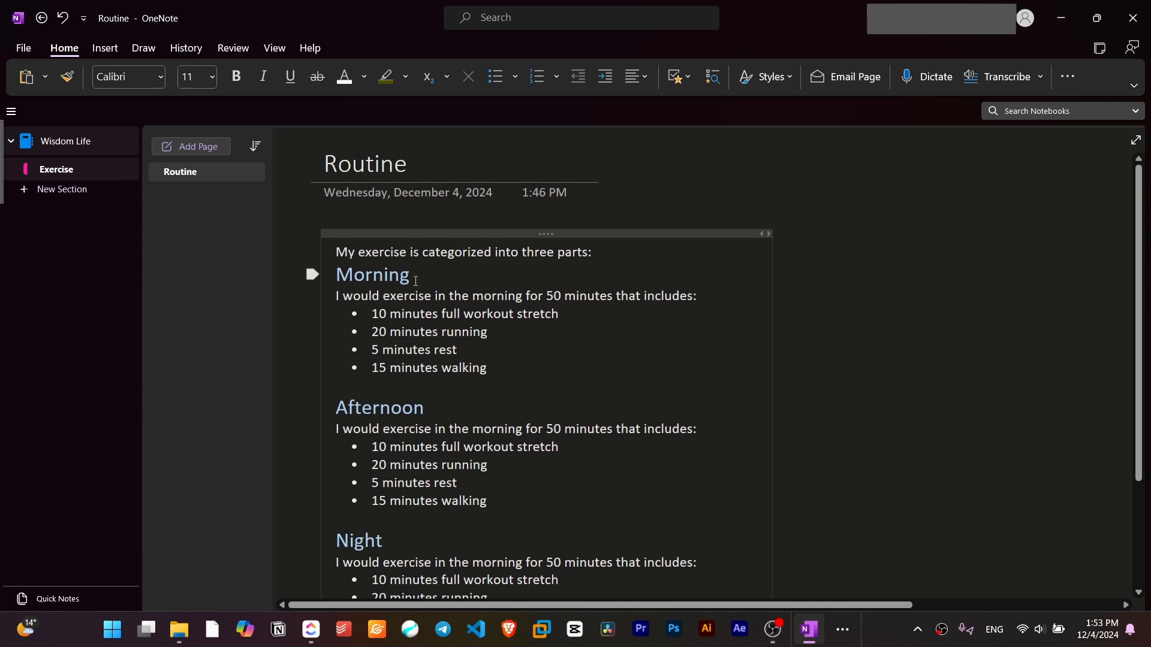
# Examine the text styles and font sizes available for the Morning heading.
pyautogui.scroll(-2, 383, 324)
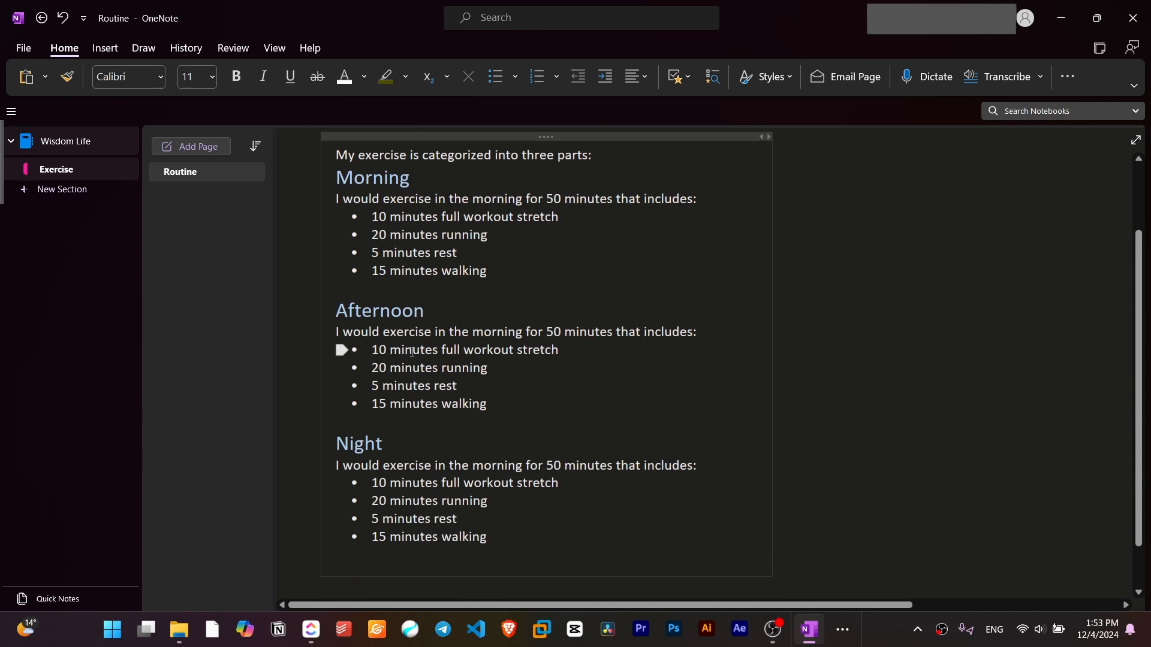
pyautogui.scroll(2, 372, 329)
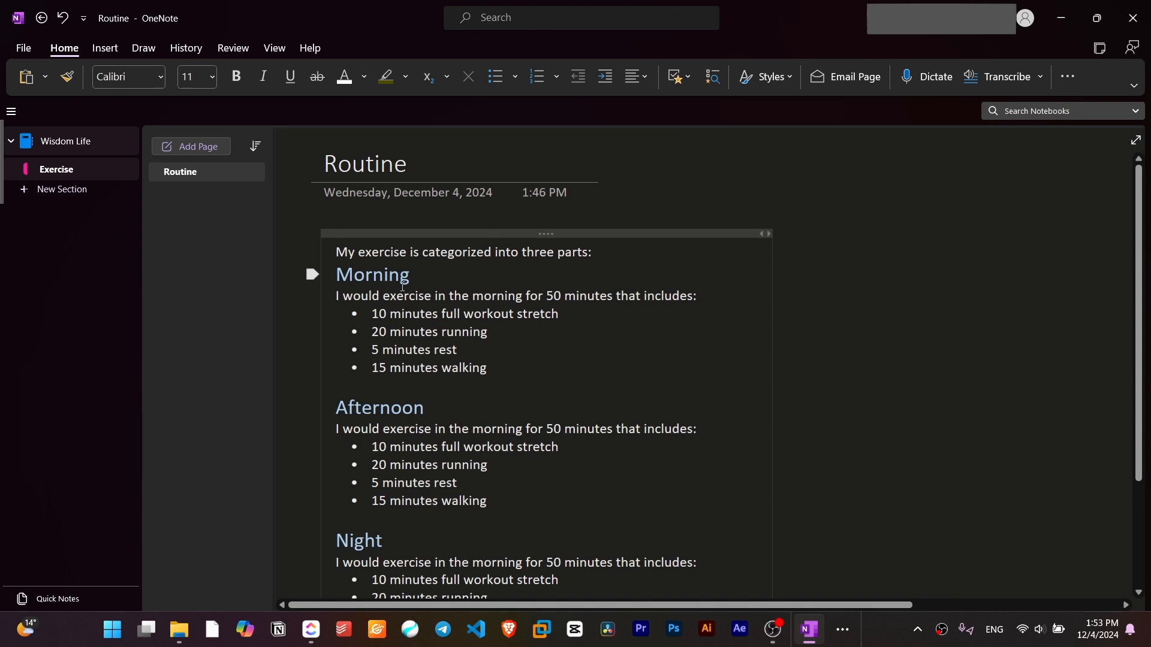
pyautogui.doubleClick(403, 285)
pyautogui.click(531, 296)
pyautogui.click(412, 274)
pyautogui.doubleClick(412, 275)
pyautogui.click(412, 275)
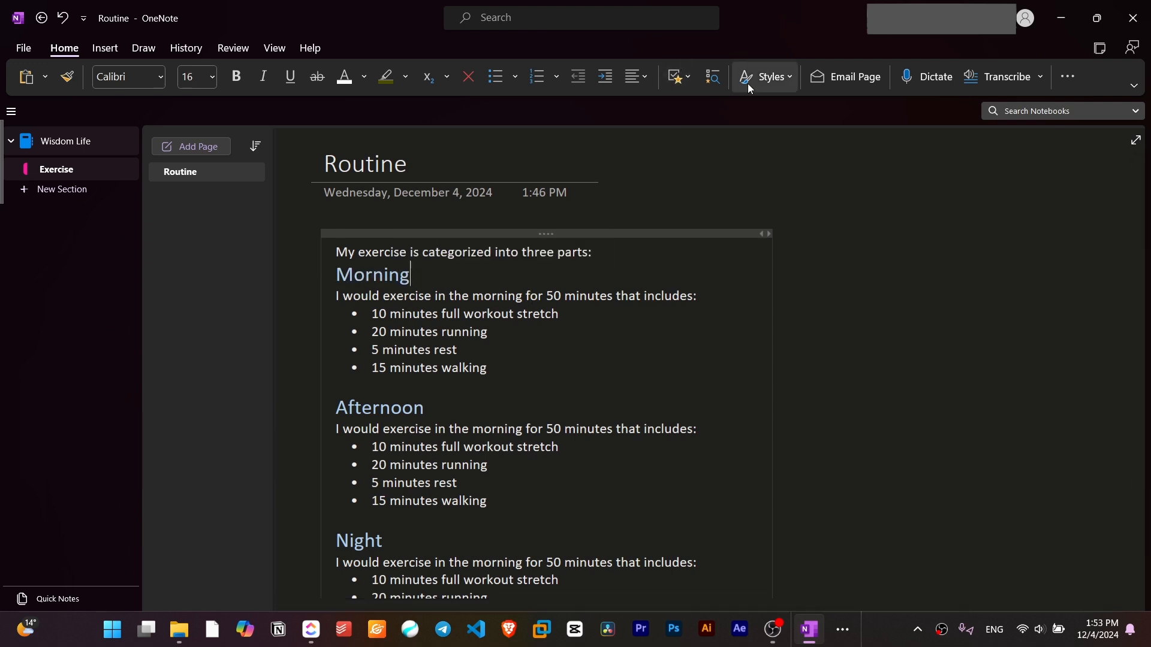
pyautogui.click(771, 83)
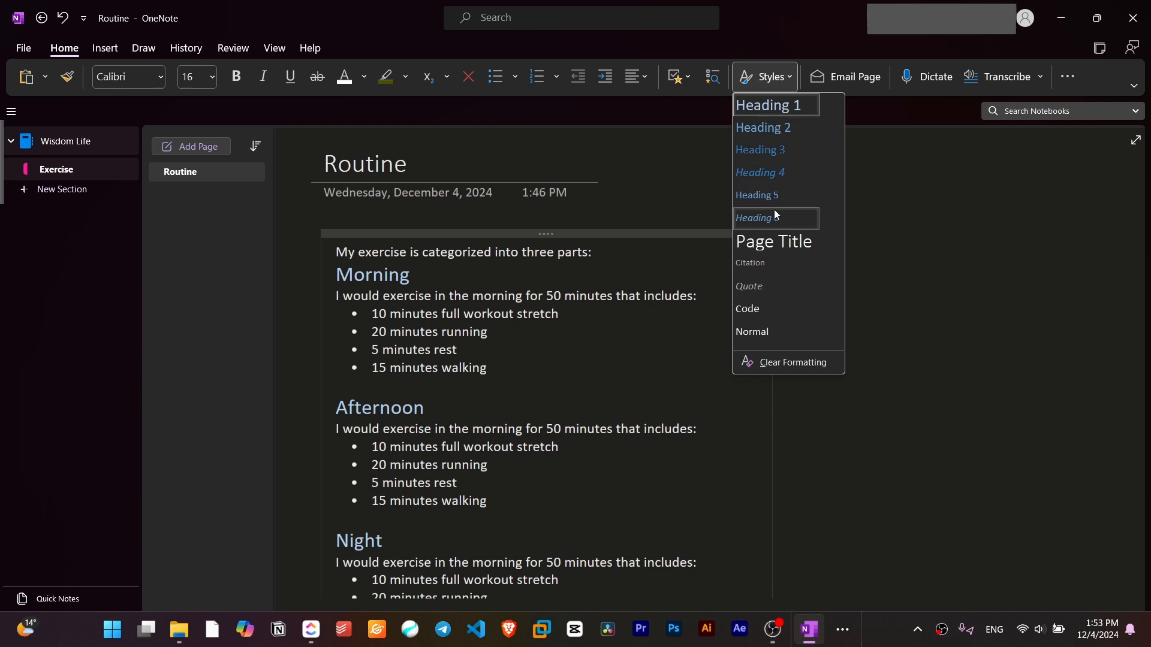
pyautogui.click(589, 320)
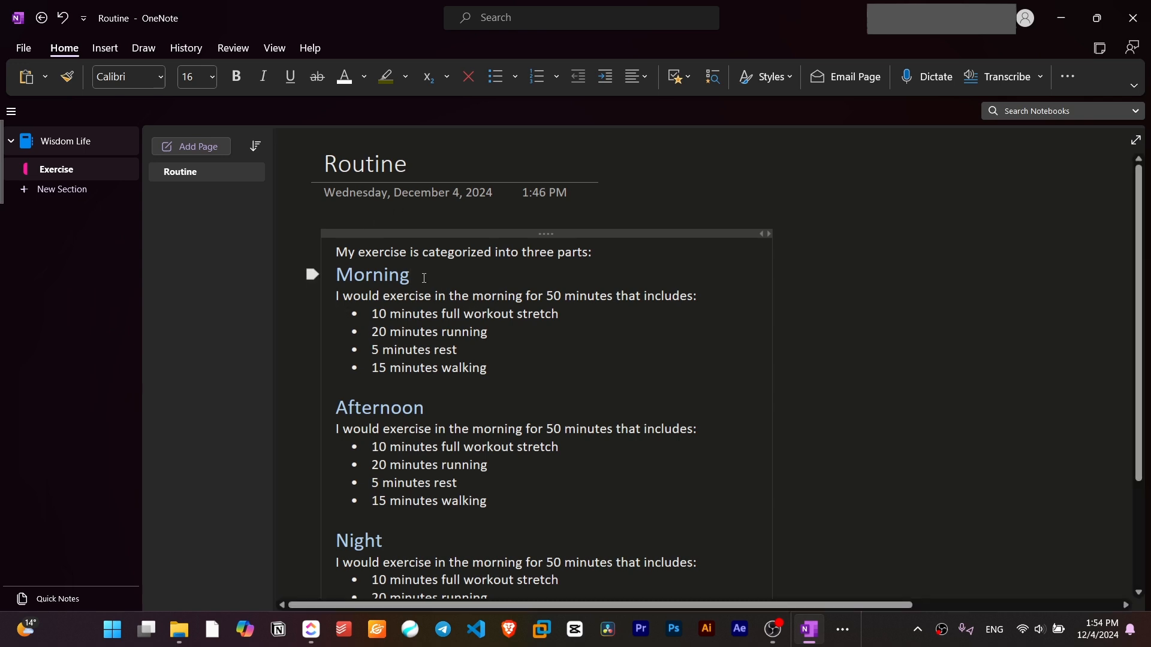
pyautogui.scroll(-1, 424, 295)
pyautogui.scroll(1, 424, 295)
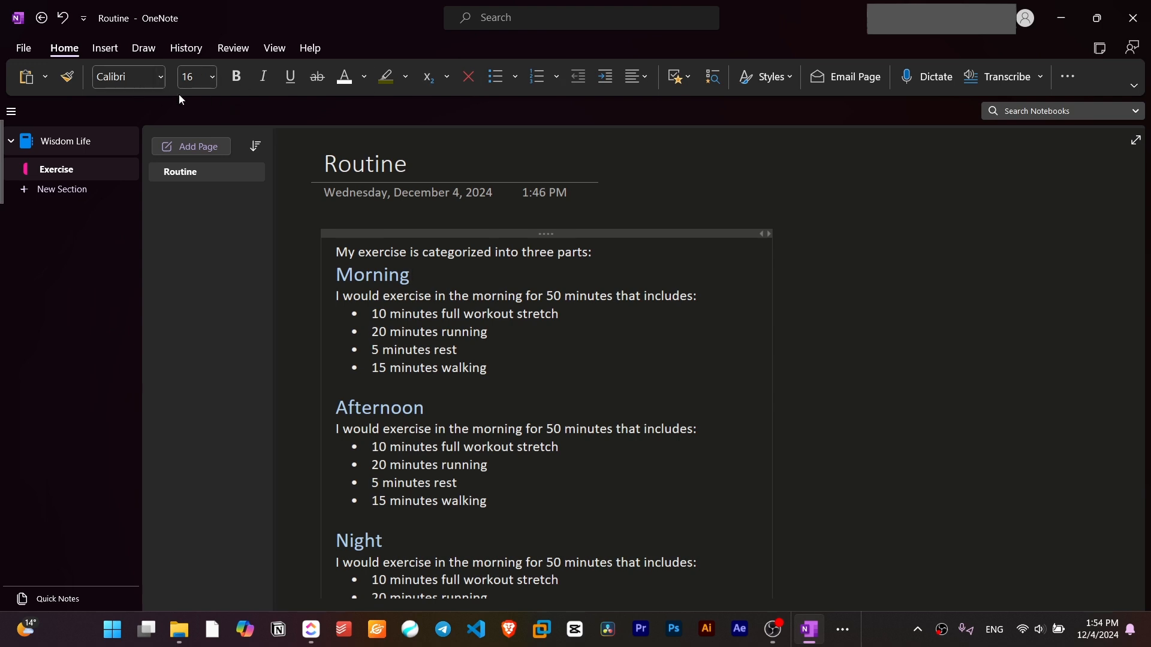
pyautogui.click(213, 77)
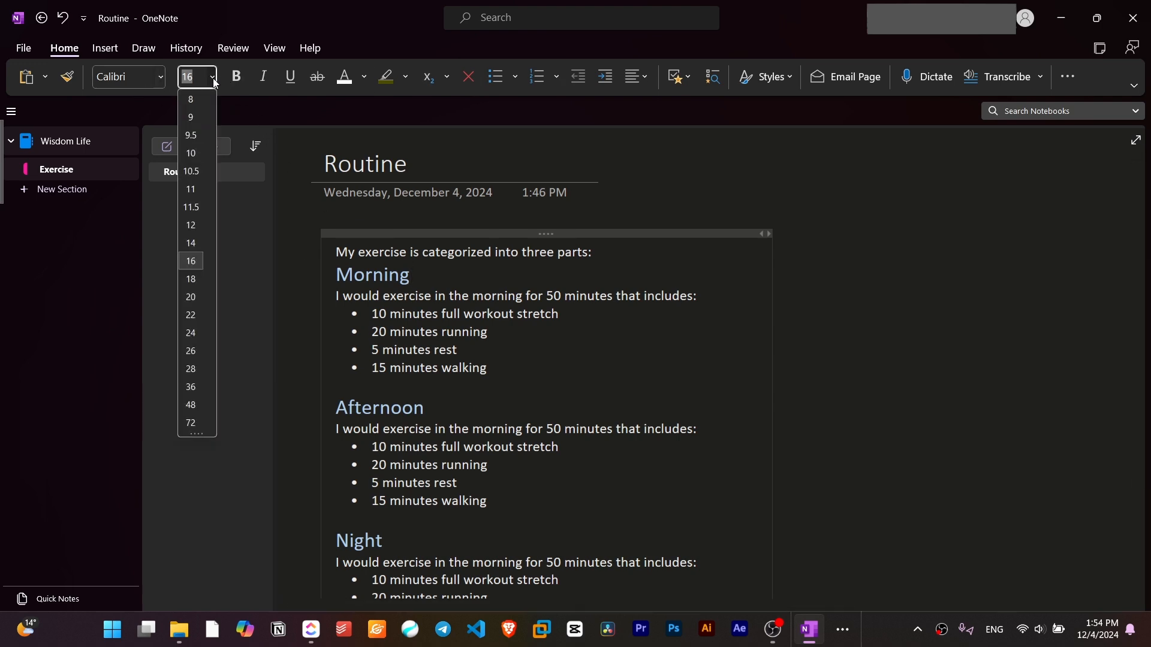
pyautogui.click(213, 78)
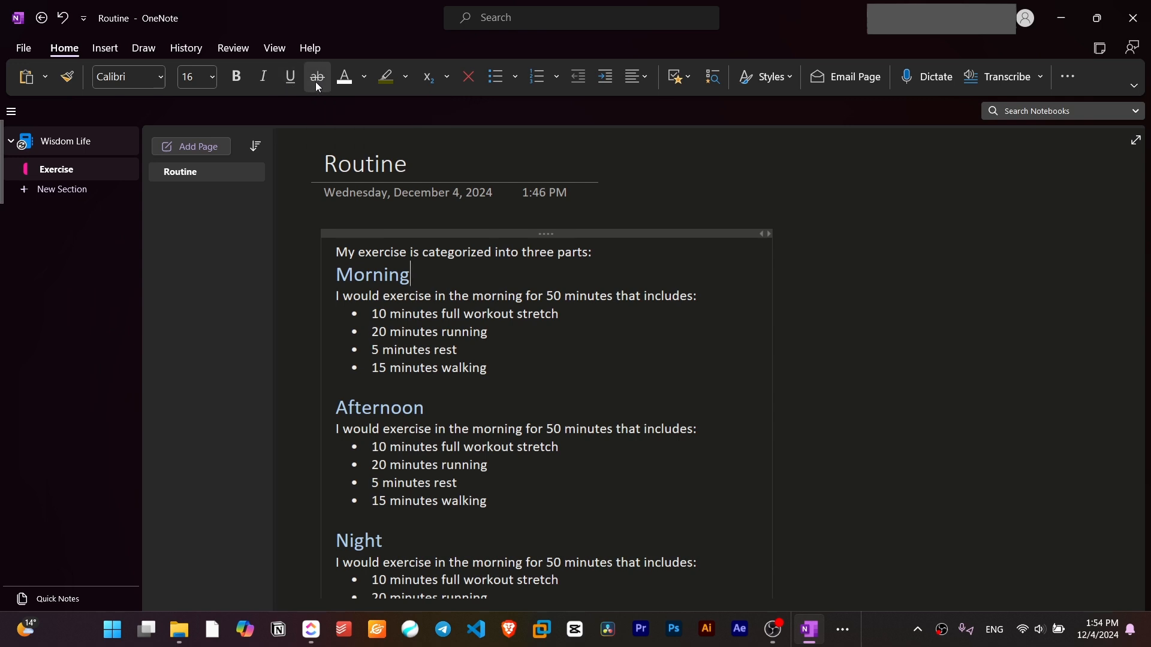
# Make "50 minutes" bold in the sentence under the Morning heading.
pyautogui.click(562, 295)
pyautogui.hotkey('shift', 'Right')
pyautogui.hotkey('shift', 'Right')
pyautogui.hotkey('shift', 'Right')
pyautogui.hotkey('shift', 'Right')
pyautogui.hotkey('shift', 'Right')
pyautogui.hotkey('shift', 'Right')
pyautogui.hotkey('shift', 'Right')
pyautogui.hotkey('shift', 'Right')
pyautogui.hotkey('shift', 'Right')
pyautogui.hotkey('shift', 'Right')
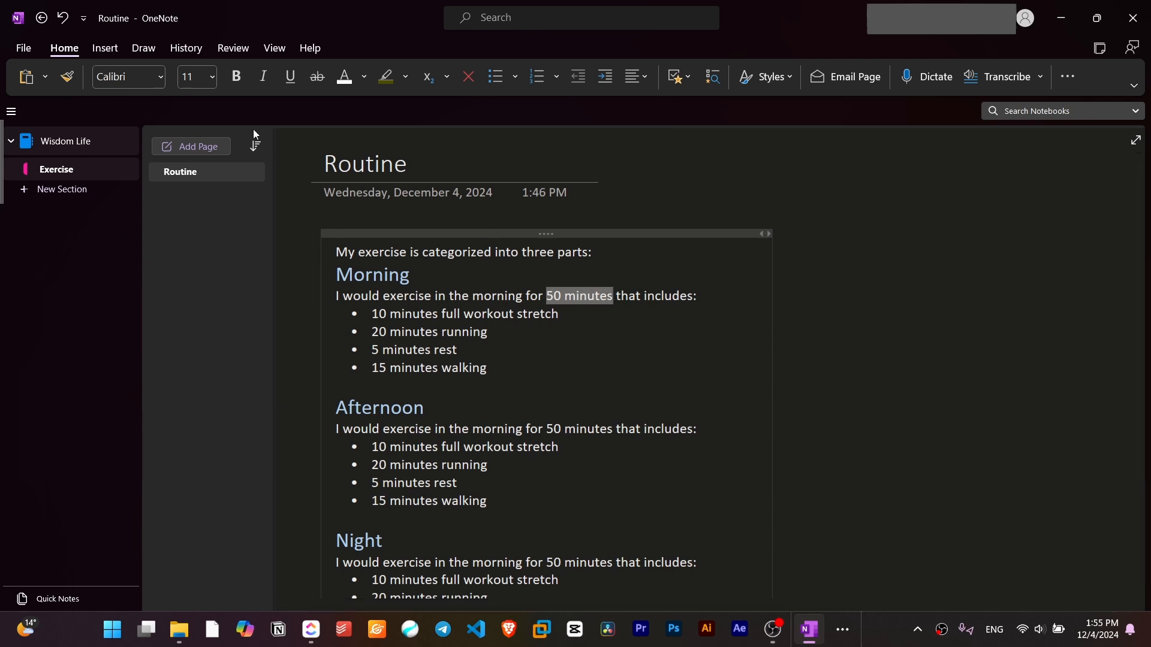
pyautogui.click(237, 76)
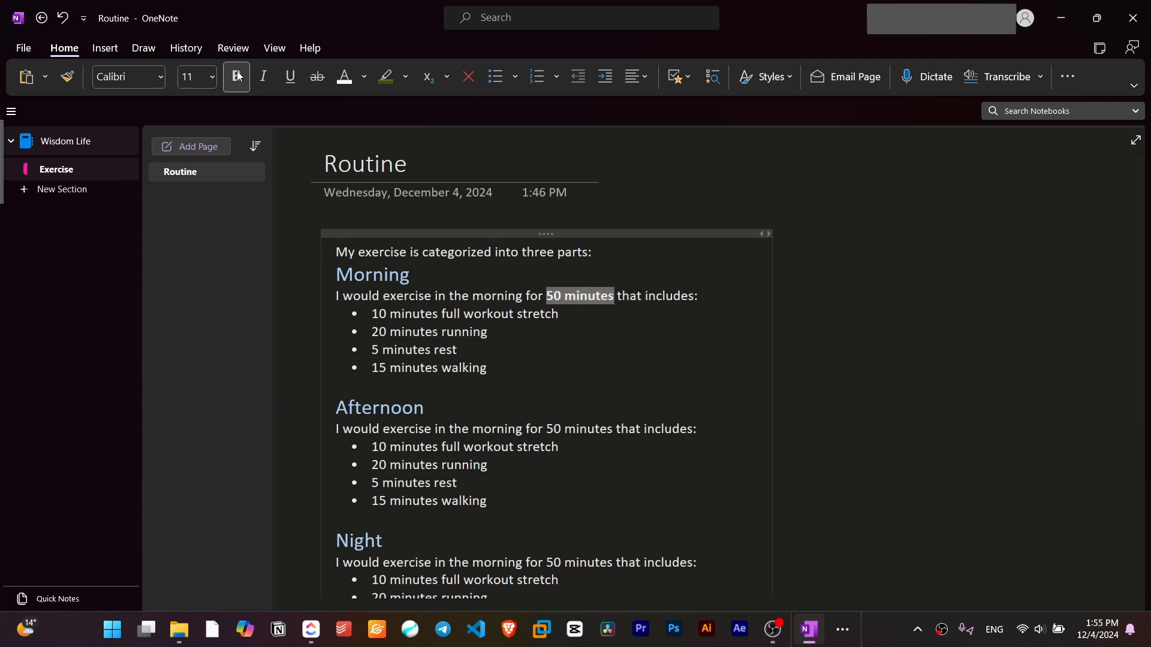
pyautogui.click(535, 294)
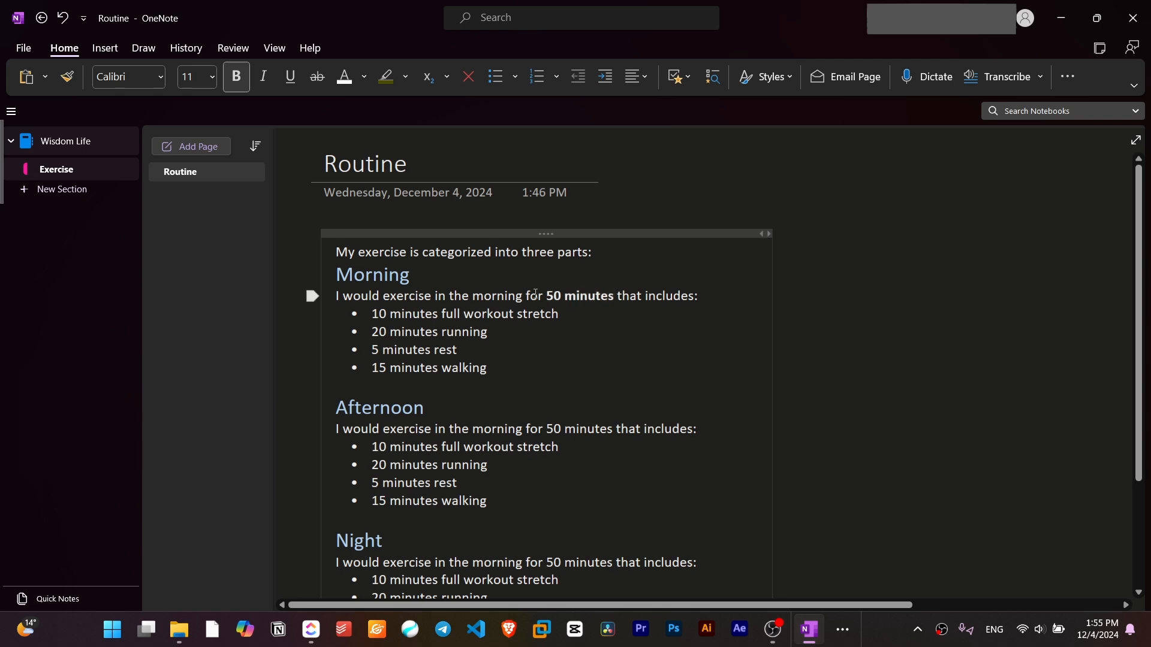
pyautogui.moveTo(557, 295); pyautogui.dragTo(609, 296)
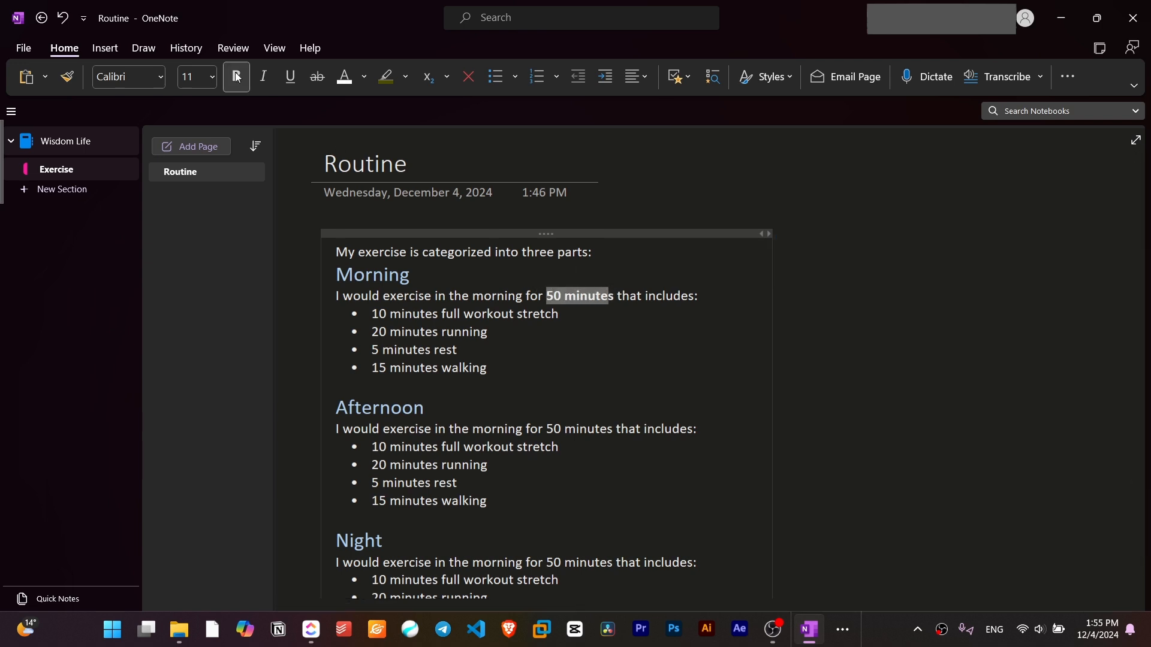
# Italicize the word "workout" in the first Morning bullet.
pyautogui.doubleClick(491, 315)
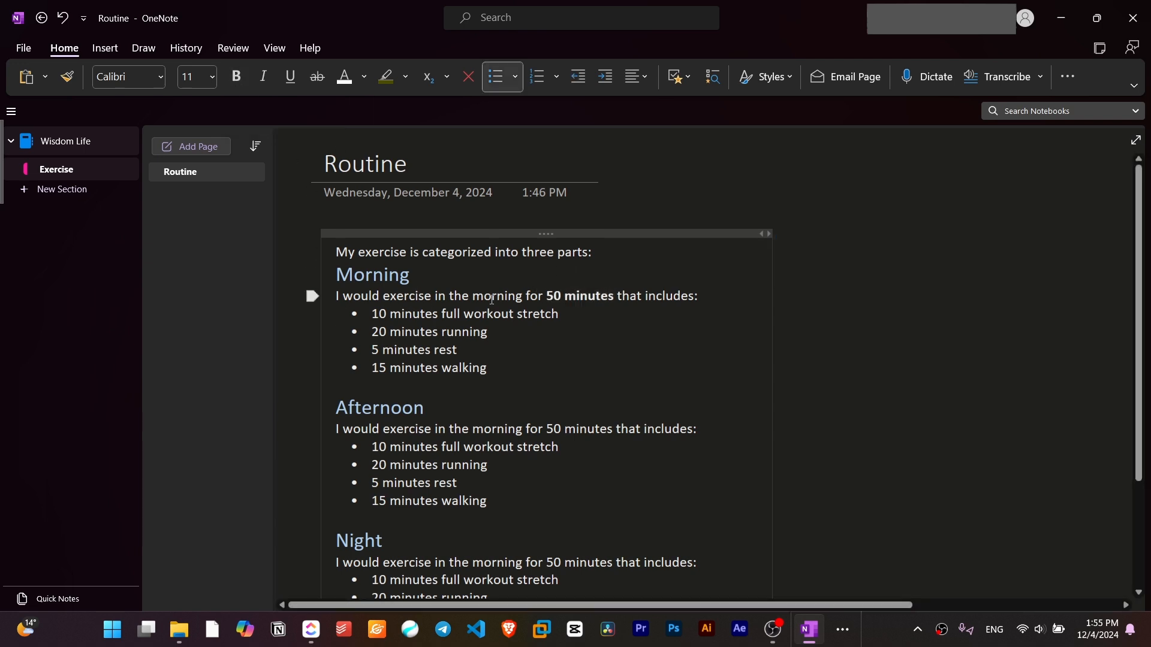
pyautogui.click(262, 81)
pyautogui.click(455, 294)
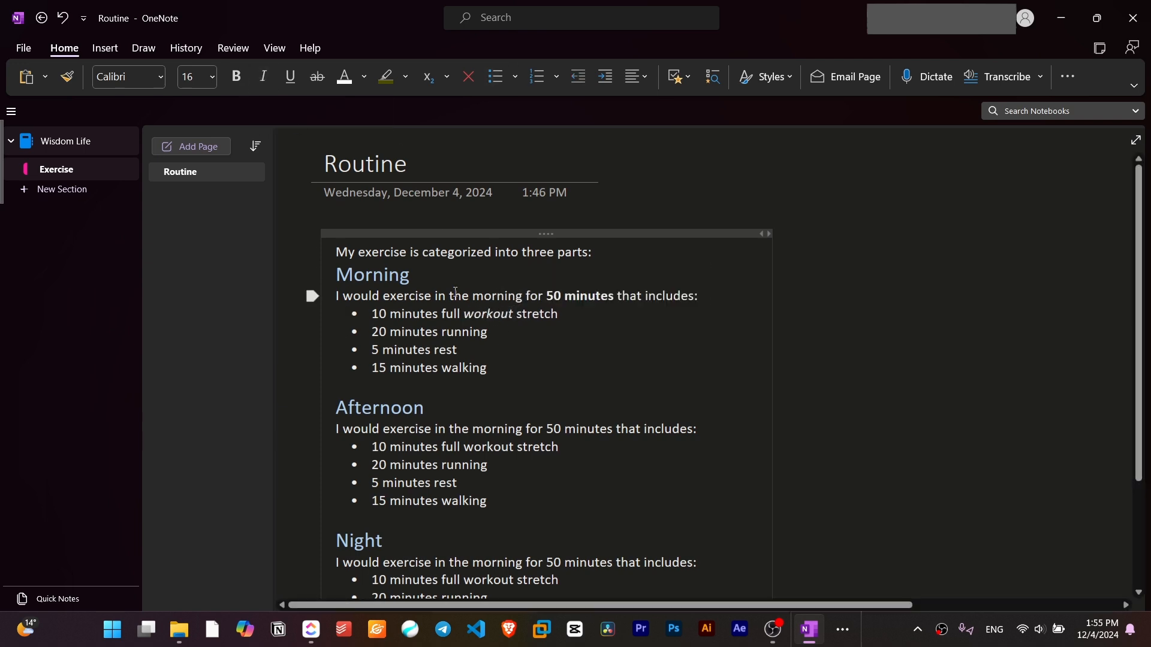
# Underline "rest" in the third Morning bullet and strike through "walking" in the fourth.
pyautogui.doubleClick(444, 350)
pyautogui.click(290, 79)
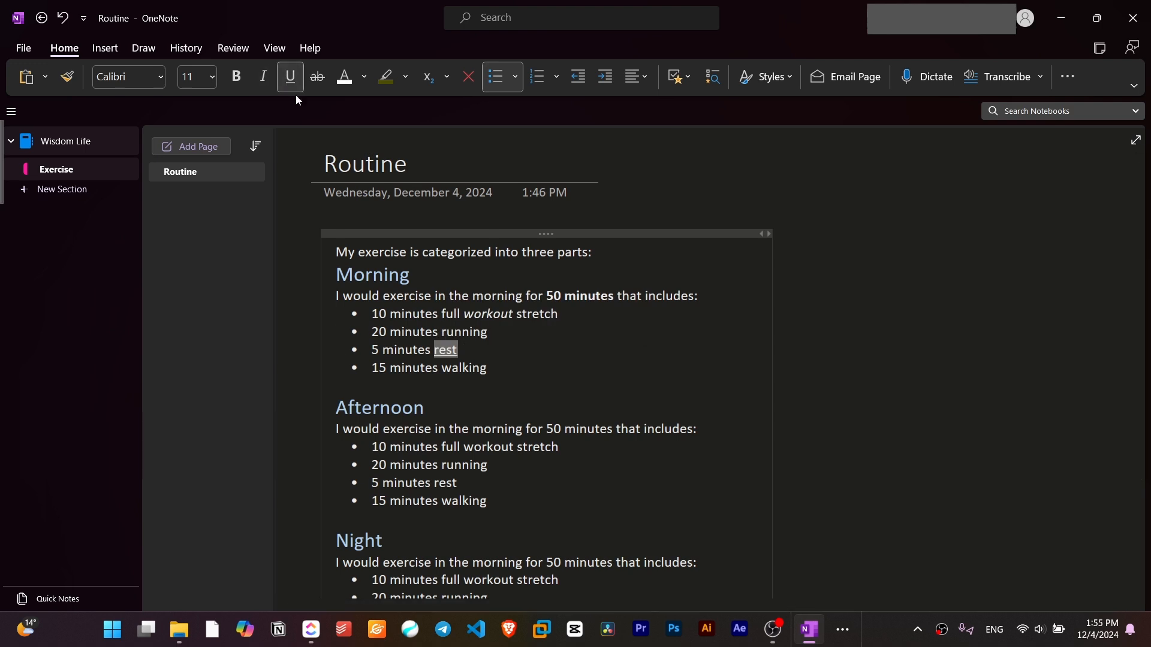
pyautogui.doubleClick(465, 368)
pyautogui.click(317, 77)
pyautogui.click(486, 296)
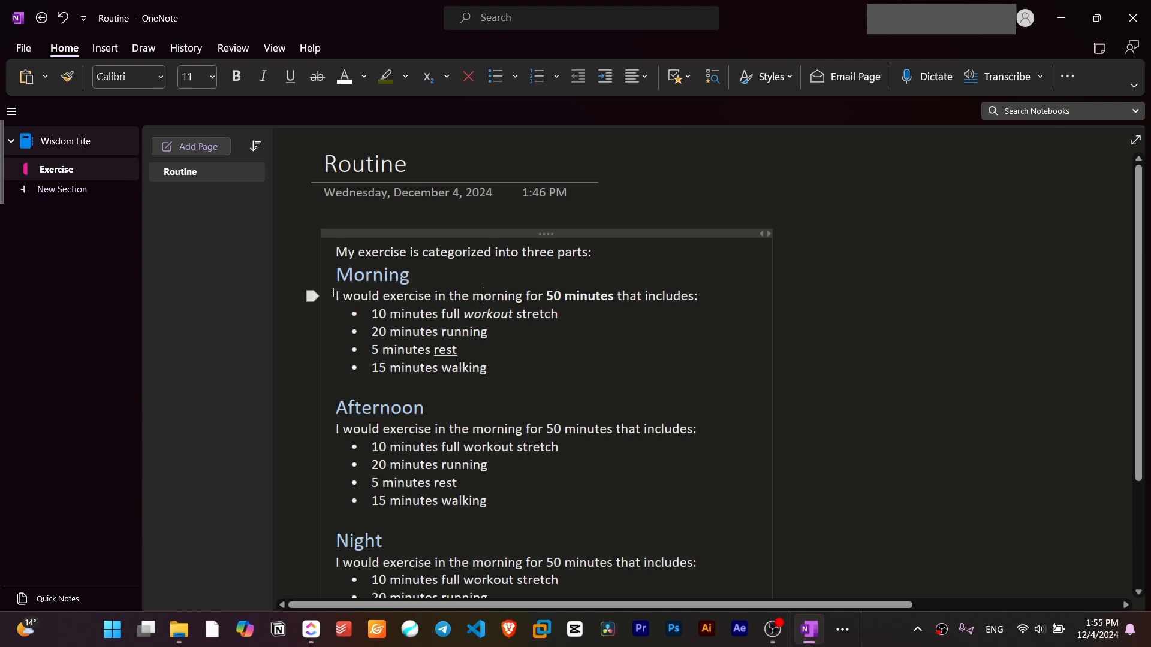
# Highlight the bold "50 minutes" in the Morning sentence in red.
pyautogui.moveTo(337, 294); pyautogui.dragTo(615, 296)
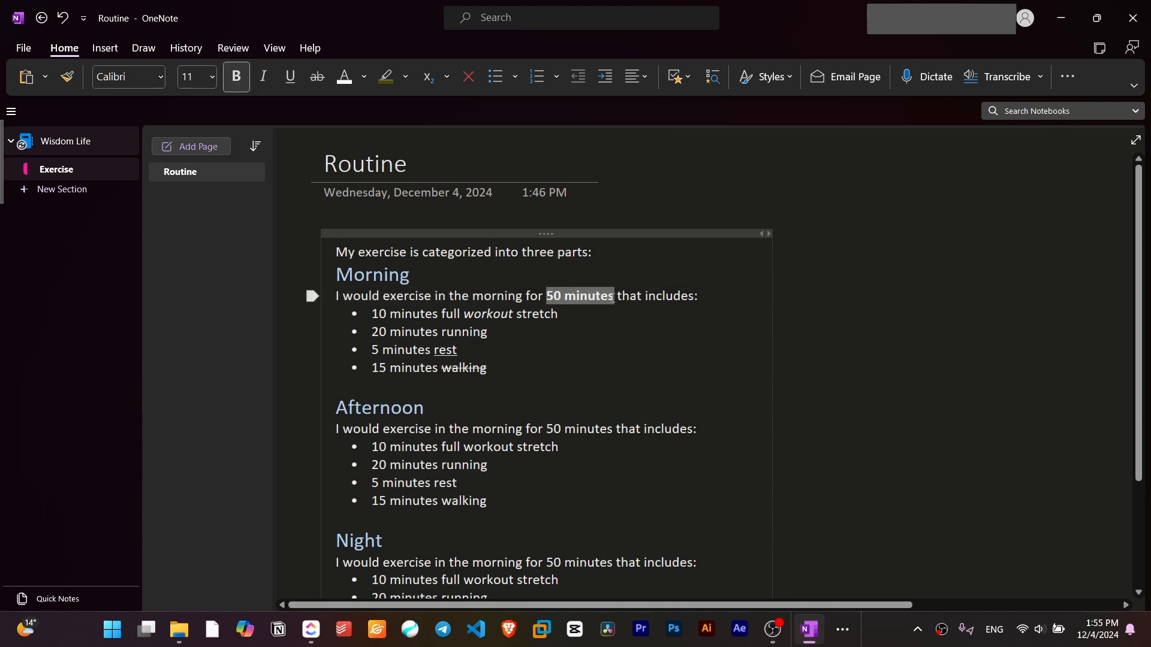
pyautogui.click(408, 84)
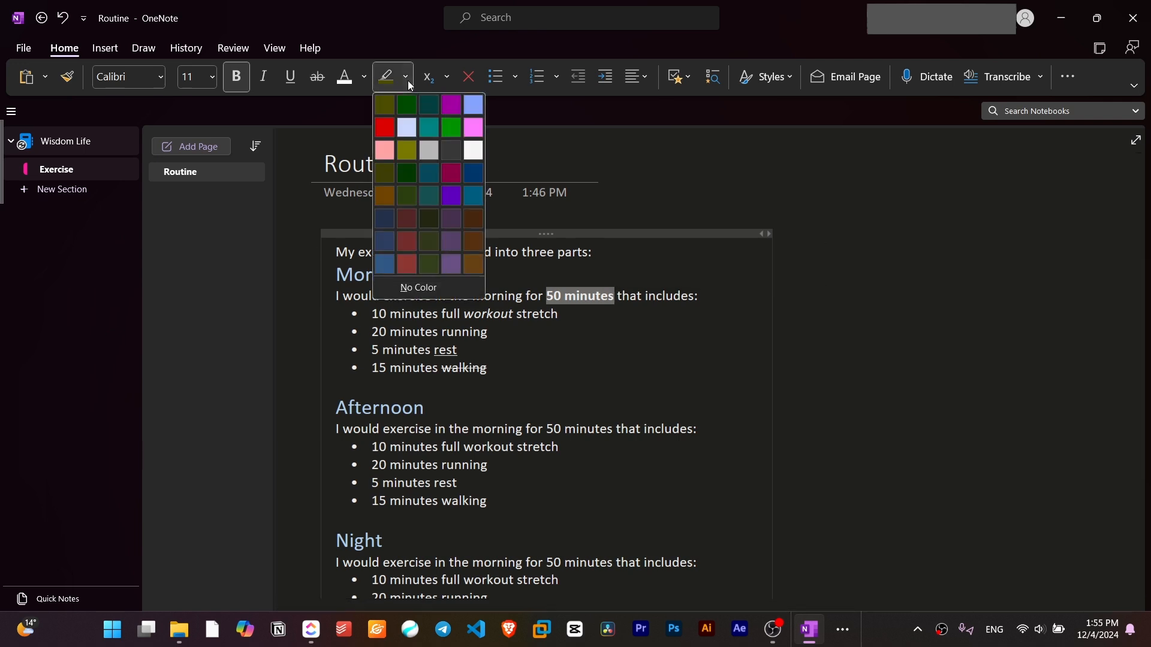
pyautogui.click(391, 127)
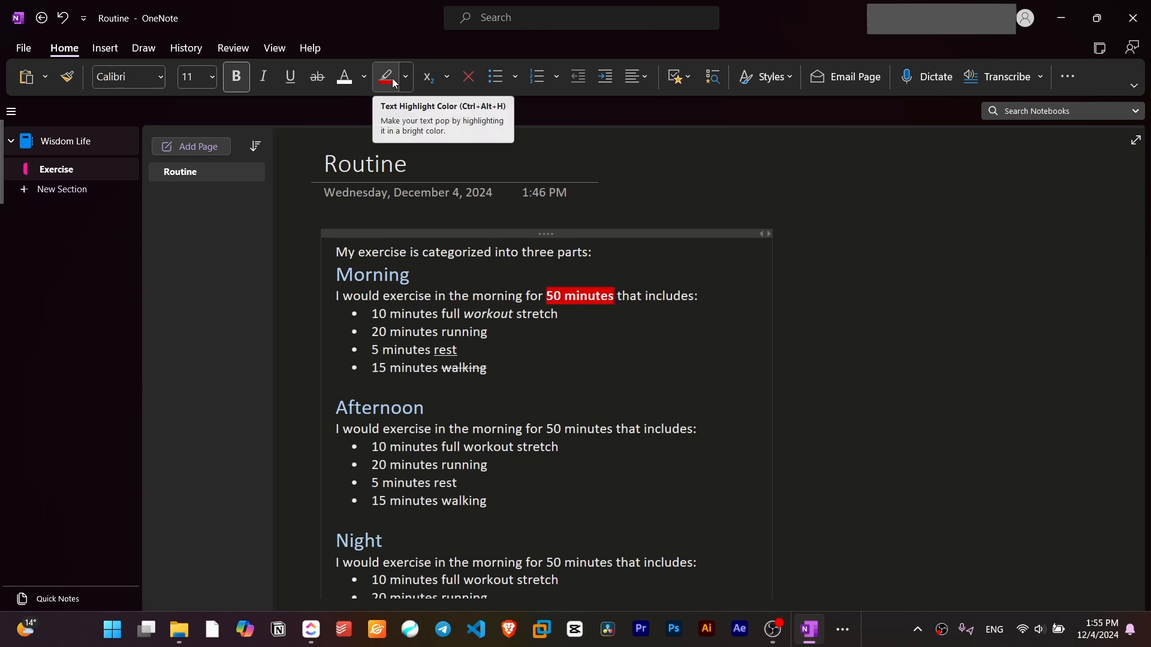
pyautogui.click(589, 297)
pyautogui.moveTo(615, 297); pyautogui.dragTo(609, 298)
pyautogui.hotkey('ctrl', 'alt', 'h')
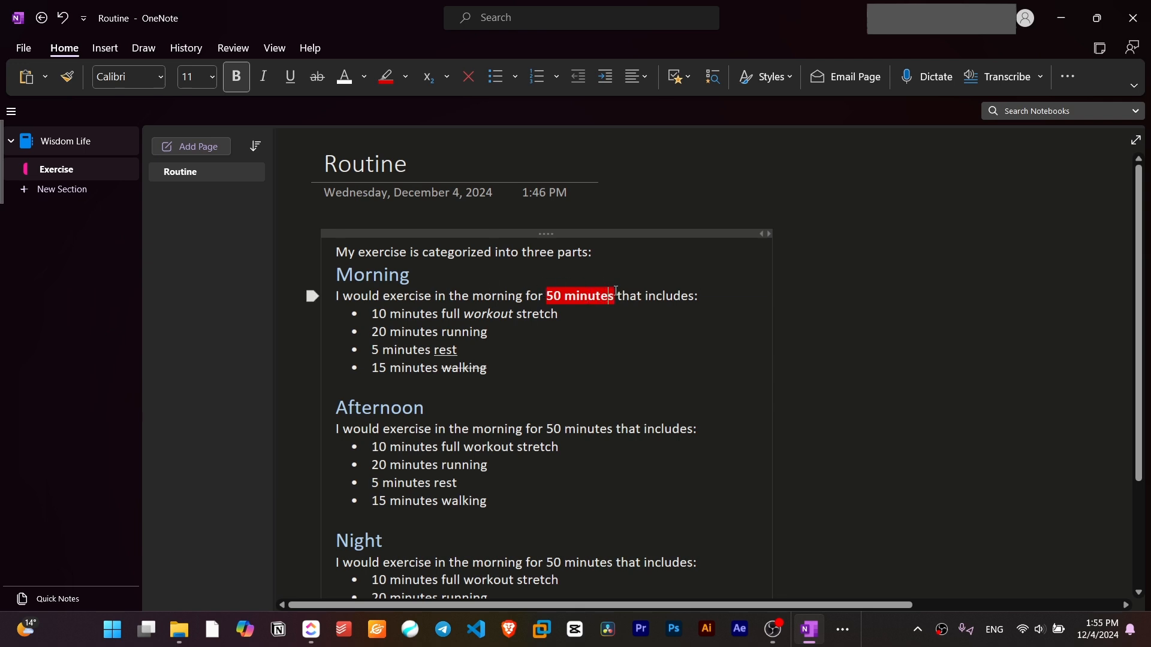
# Undo the red highlight on "50 minutes" in the Morning sentence.
pyautogui.moveTo(615, 291); pyautogui.dragTo(547, 297)
pyautogui.click(549, 298)
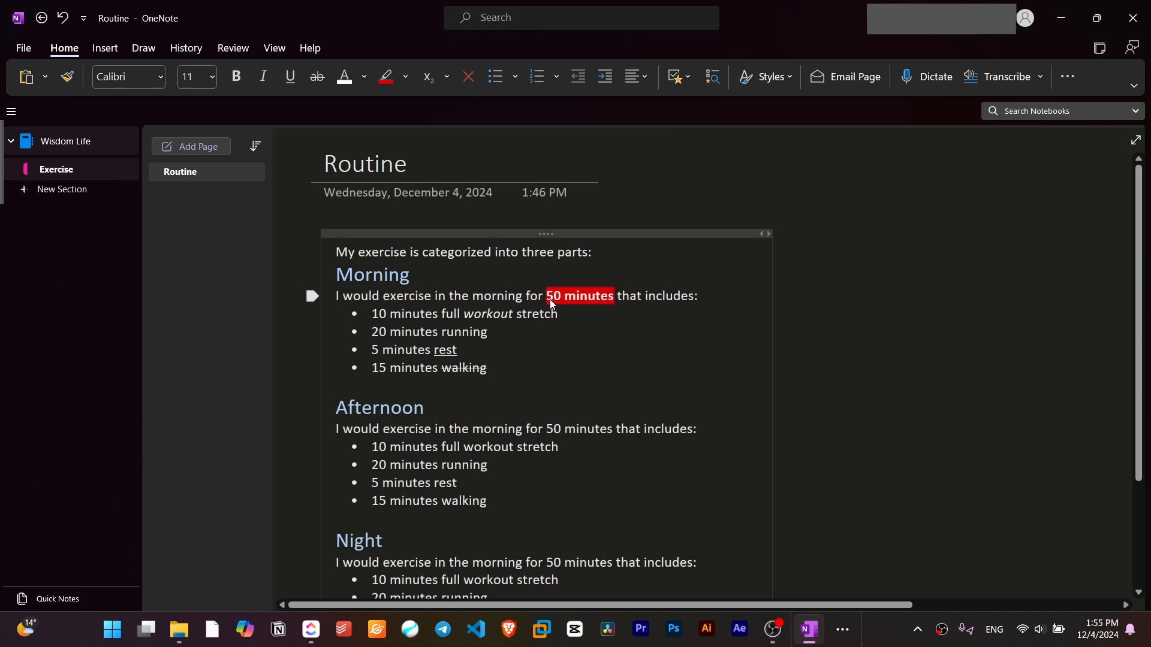
pyautogui.hotkey('ctrl', 'z')
pyautogui.click(552, 297)
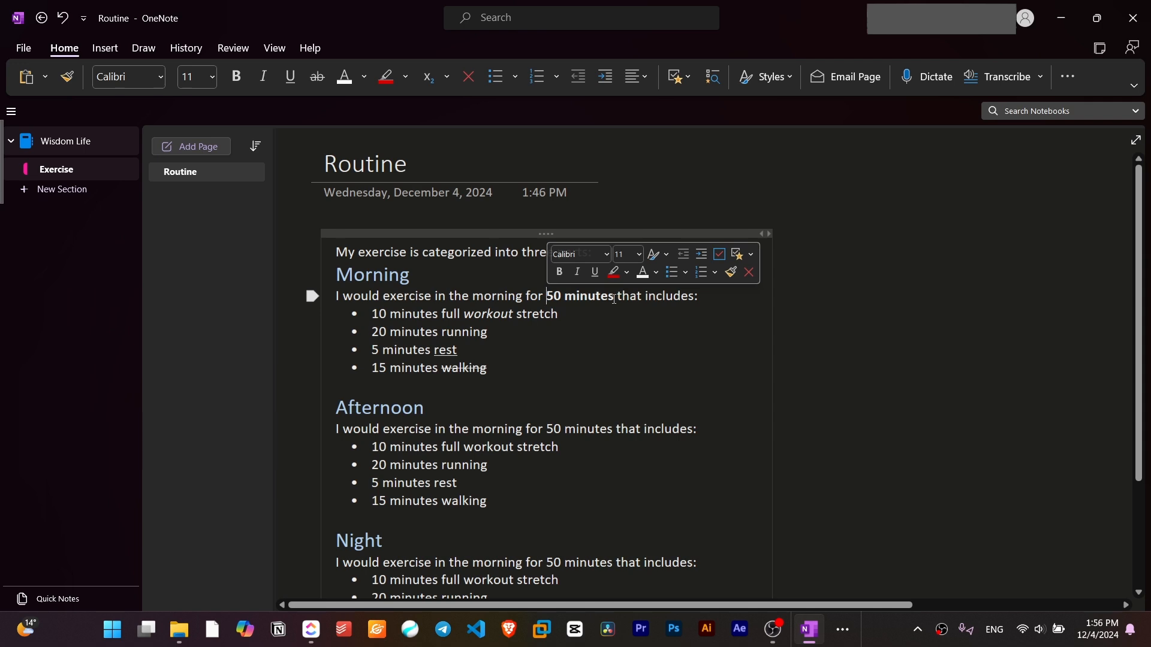
# Change the font color of "50 minutes" in the Morning sentence to standard red.
pyautogui.moveTo(614, 298); pyautogui.dragTo(550, 292)
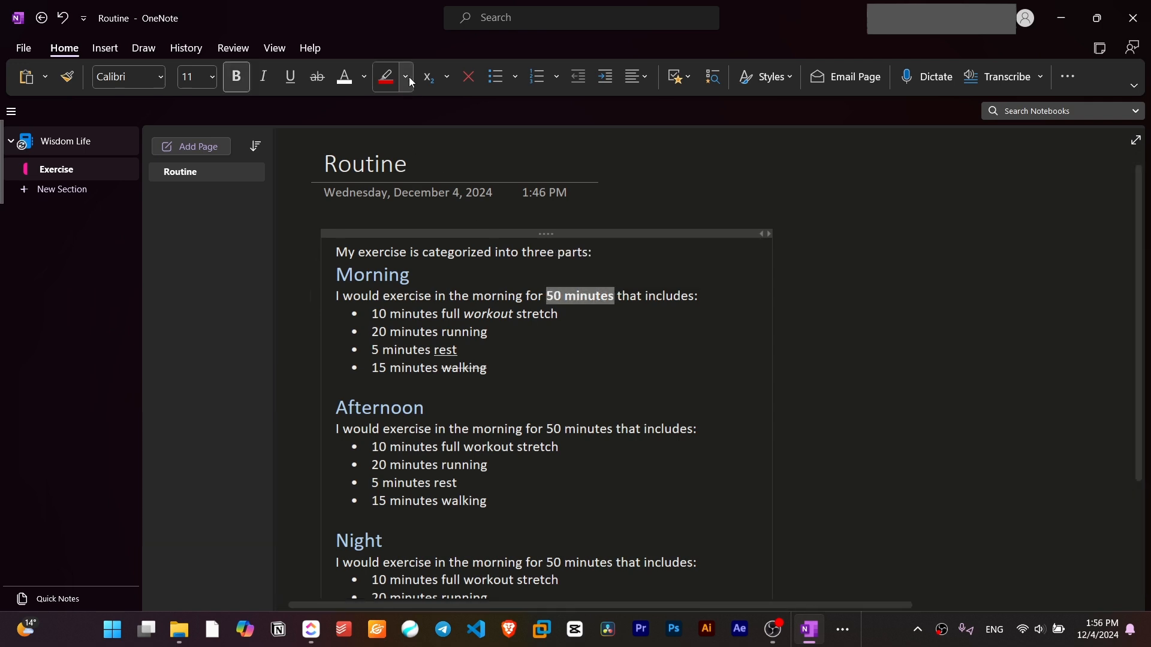
pyautogui.click(364, 77)
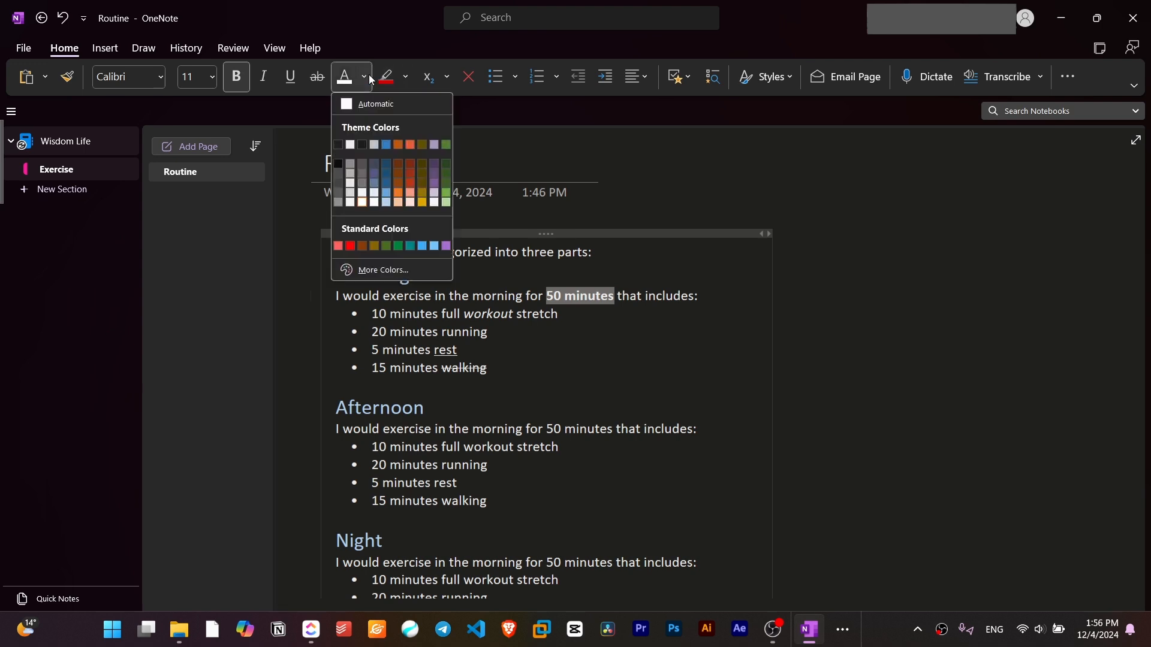
pyautogui.click(350, 246)
pyautogui.click(572, 293)
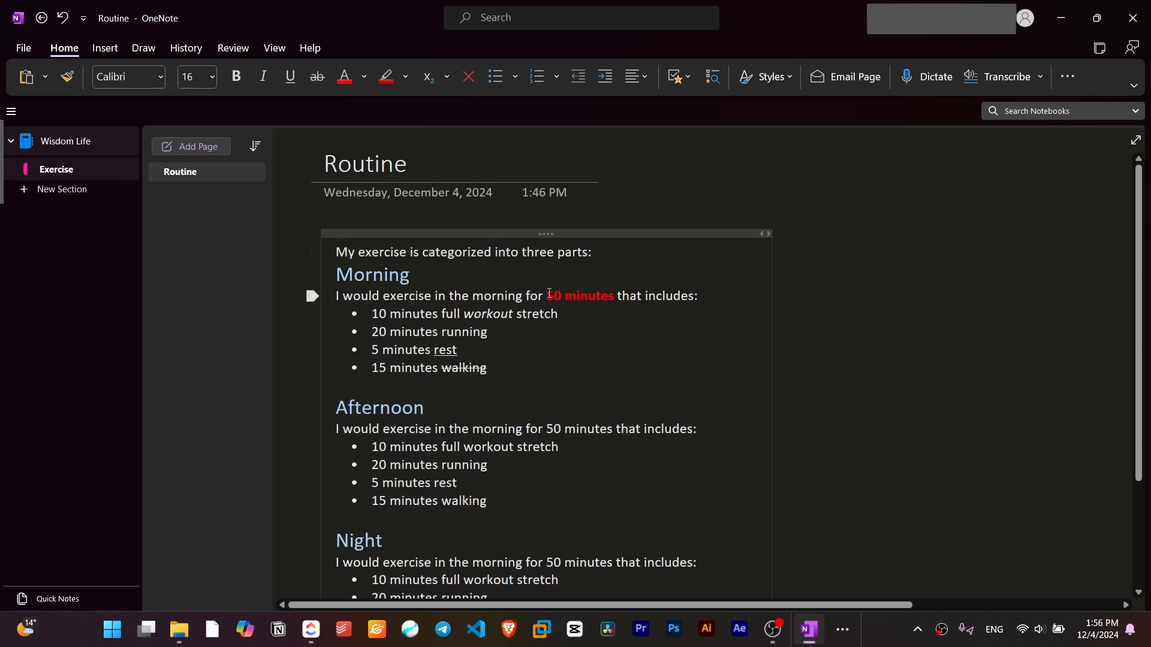
pyautogui.moveTo(548, 293); pyautogui.dragTo(614, 296)
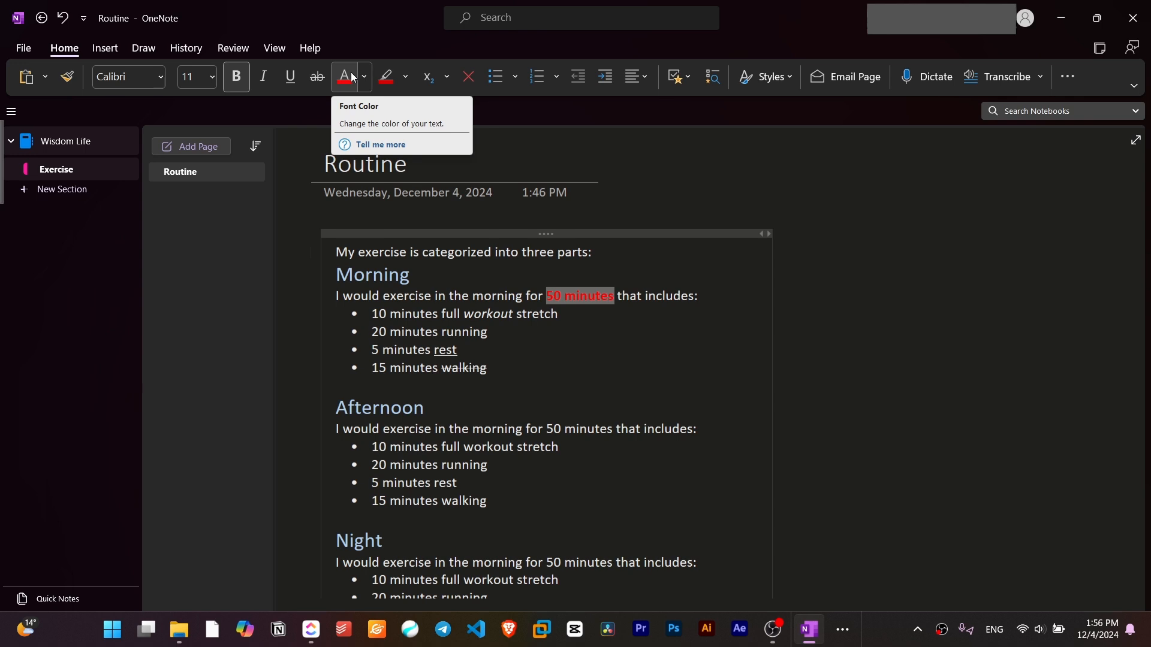
# Undo the red font color on "50 minutes" in the Morning sentence.
pyautogui.click(591, 285)
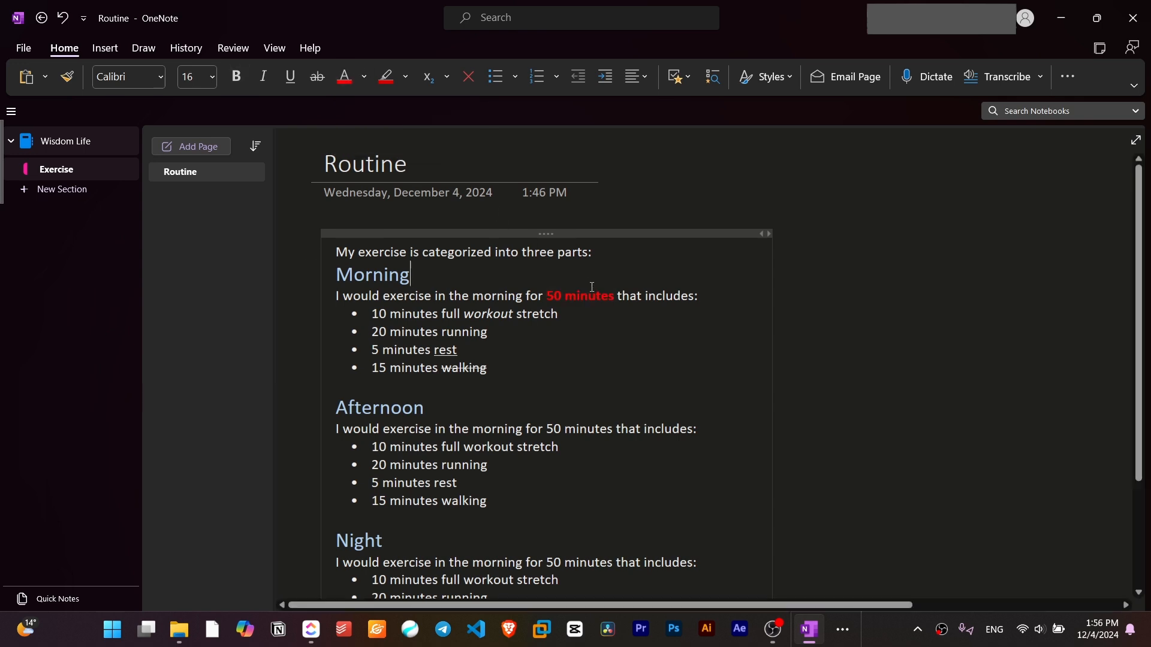
pyautogui.hotkey('ctrl', 'z')
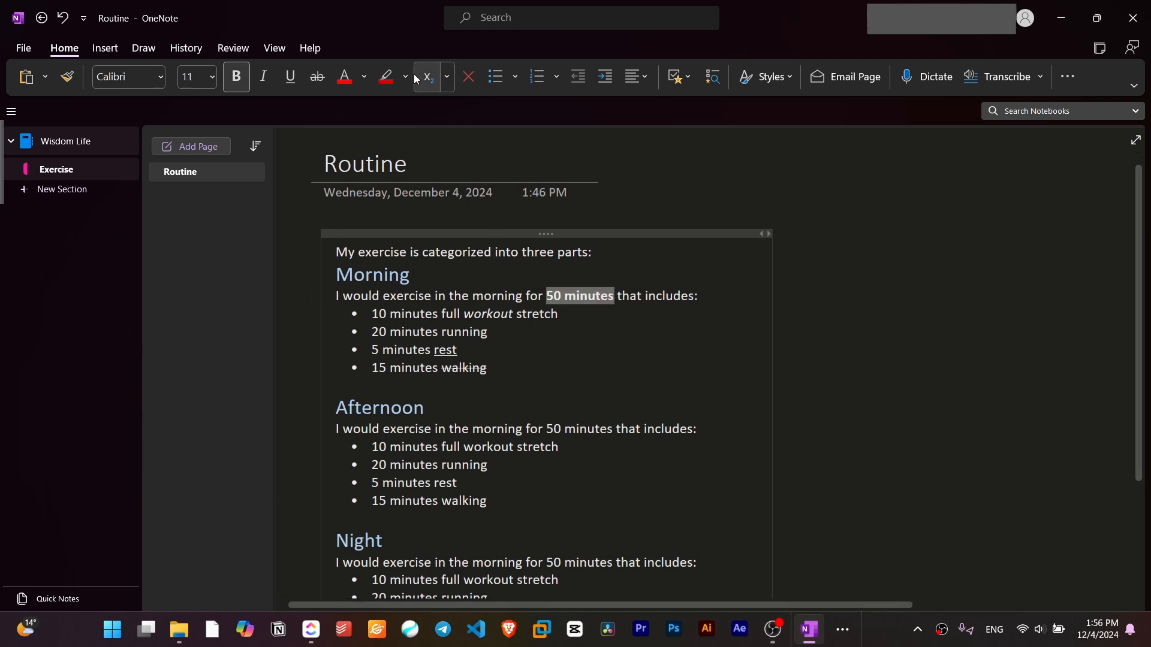
pyautogui.click(550, 314)
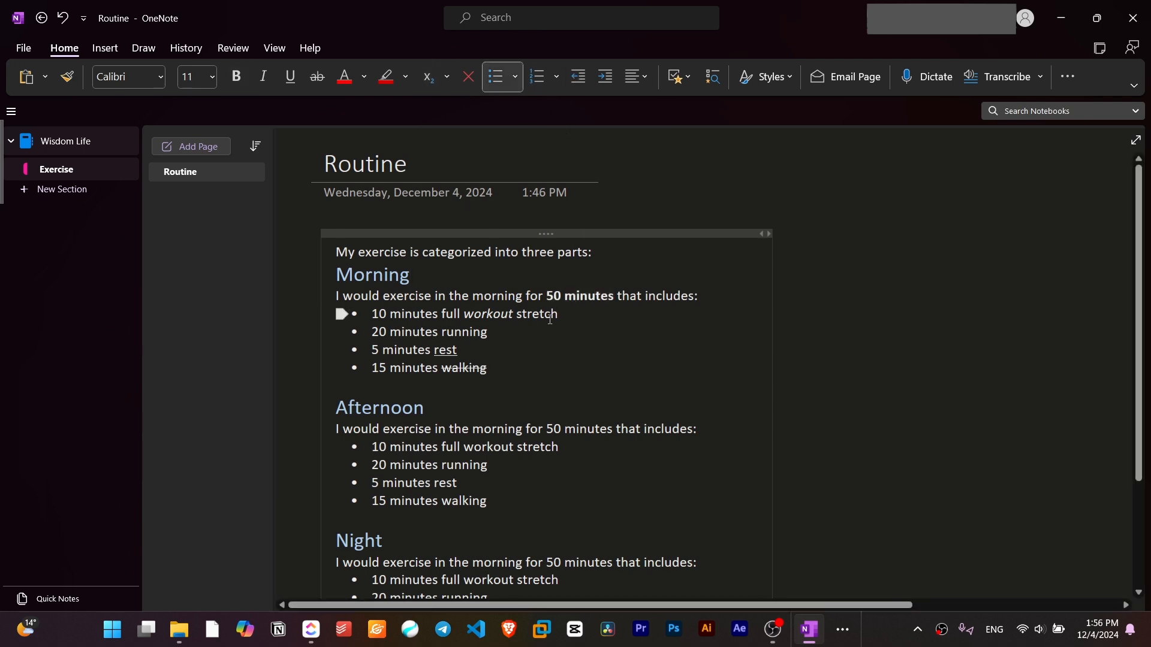
# Add a numbered list with the filler items "Reert", "Ewrwer" and "Werwer" below the last Morning bullet.
pyautogui.scroll(-2, 536, 316)
pyautogui.click(501, 271)
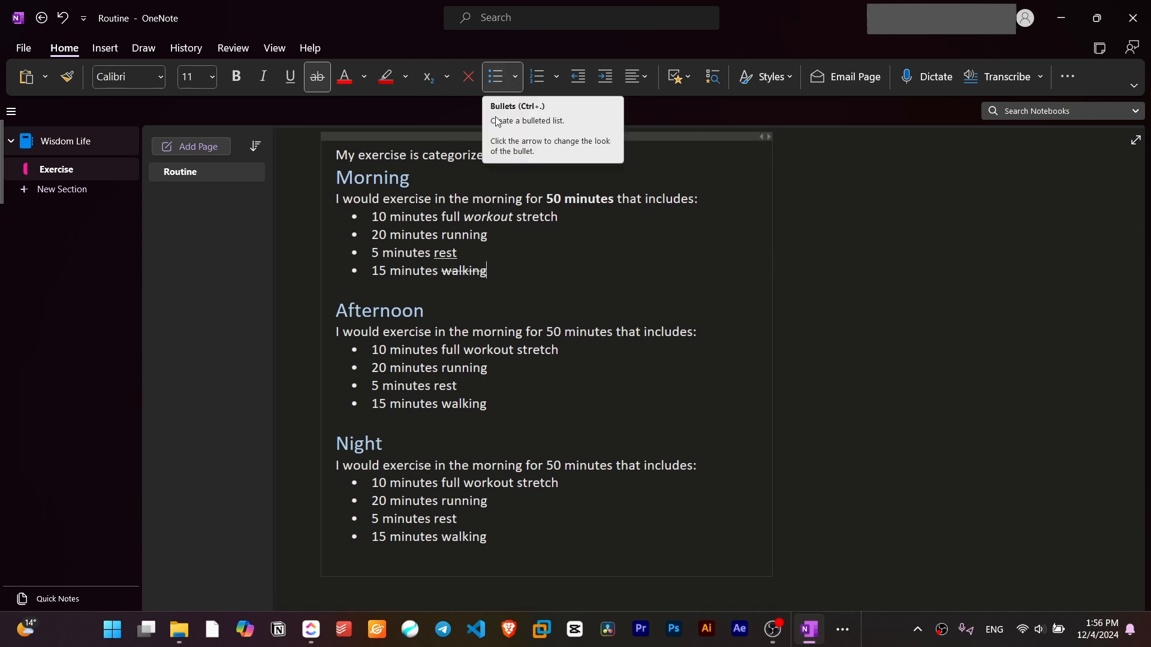
pyautogui.press('Return')
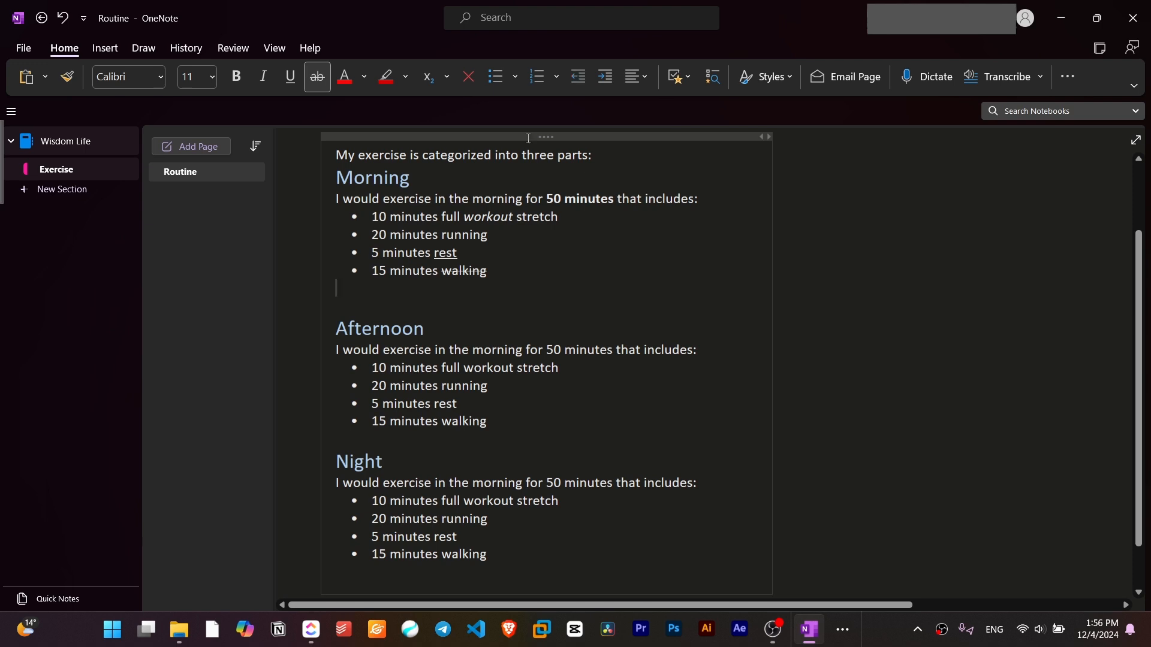
pyautogui.click(531, 87)
pyautogui.write('reert')
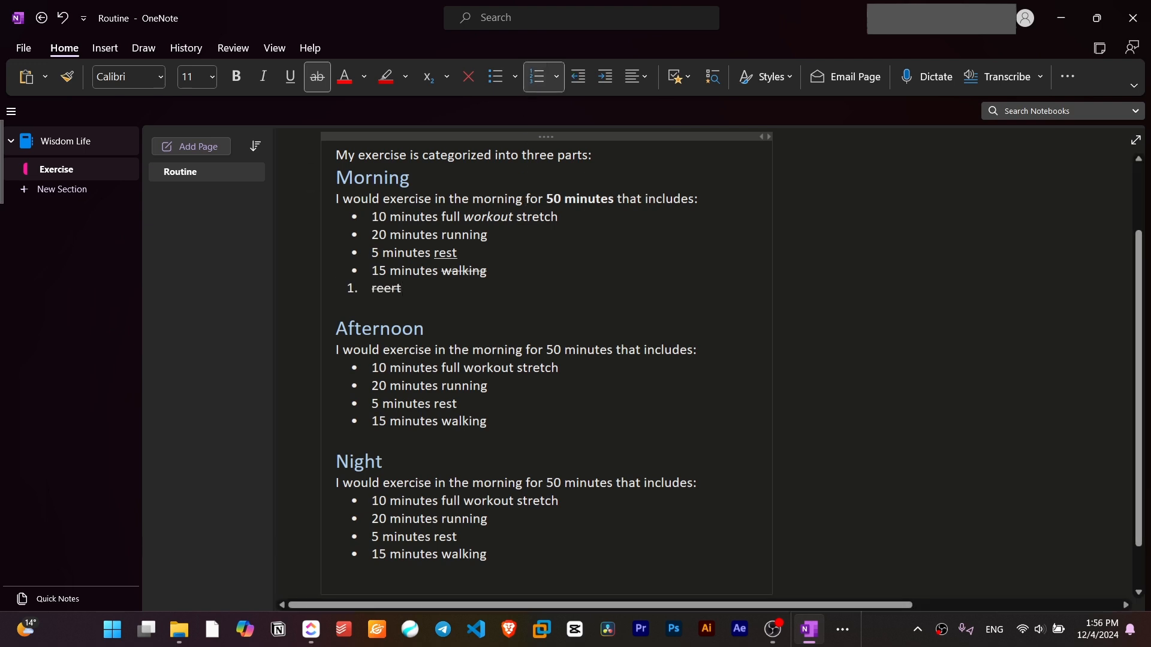
pyautogui.press('Return')
pyautogui.write('ewrwer')
pyautogui.press('Return')
pyautogui.write('werwer')
pyautogui.press('Return')
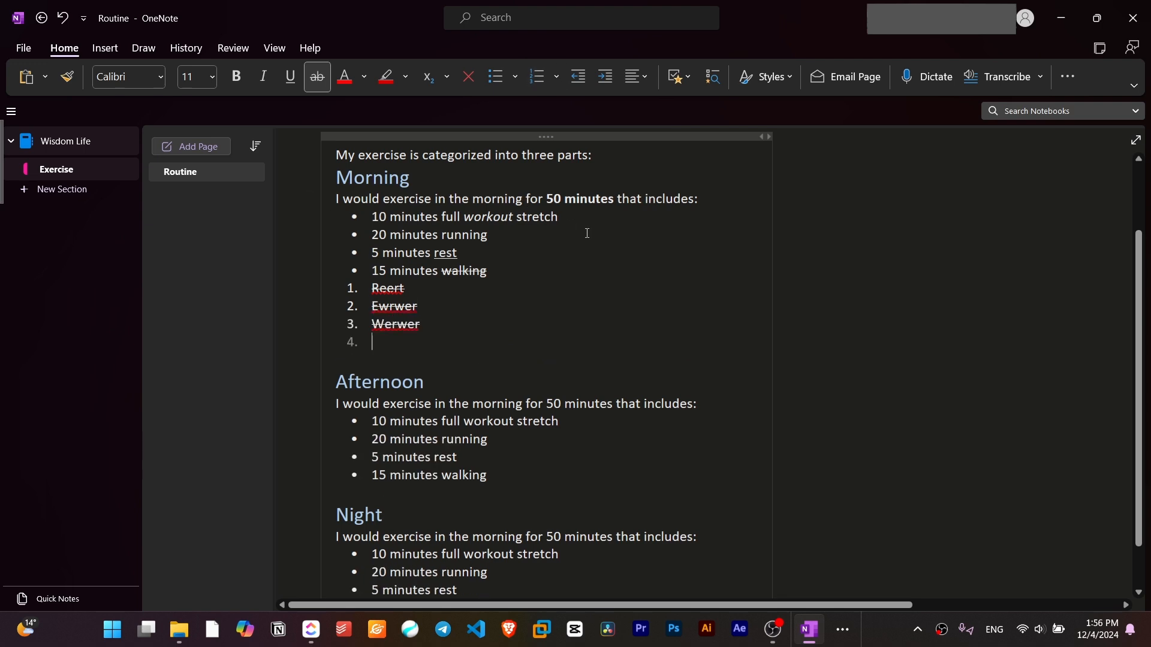
# Delete the filler numbered list below the last Morning bullet.
pyautogui.click(487, 271)
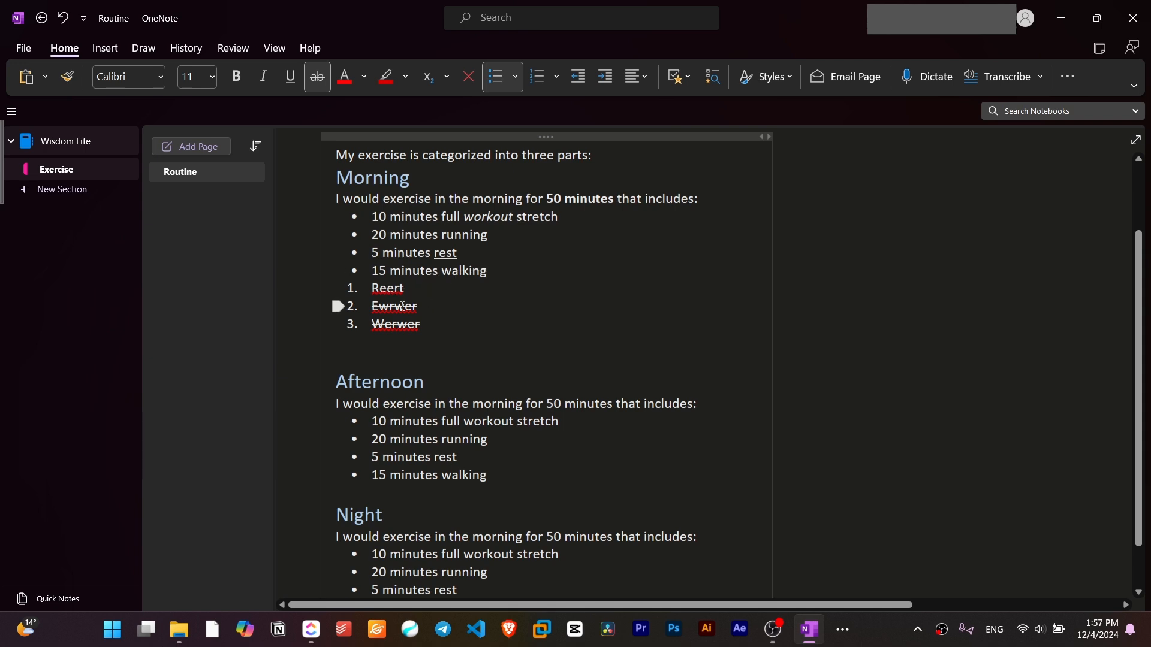
# Set the text direction of the Night heading, sentence and bullets to right-to-left.
pyautogui.click(637, 69)
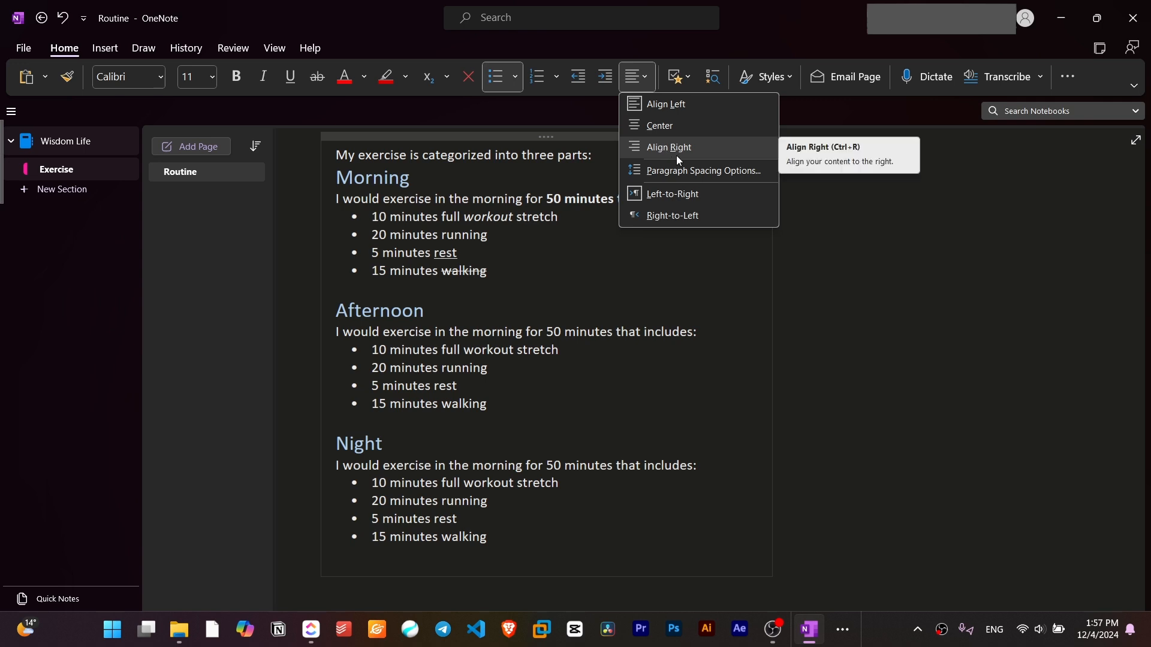
pyautogui.click(567, 336)
pyautogui.moveTo(488, 537); pyautogui.dragTo(350, 444)
pyautogui.click(645, 76)
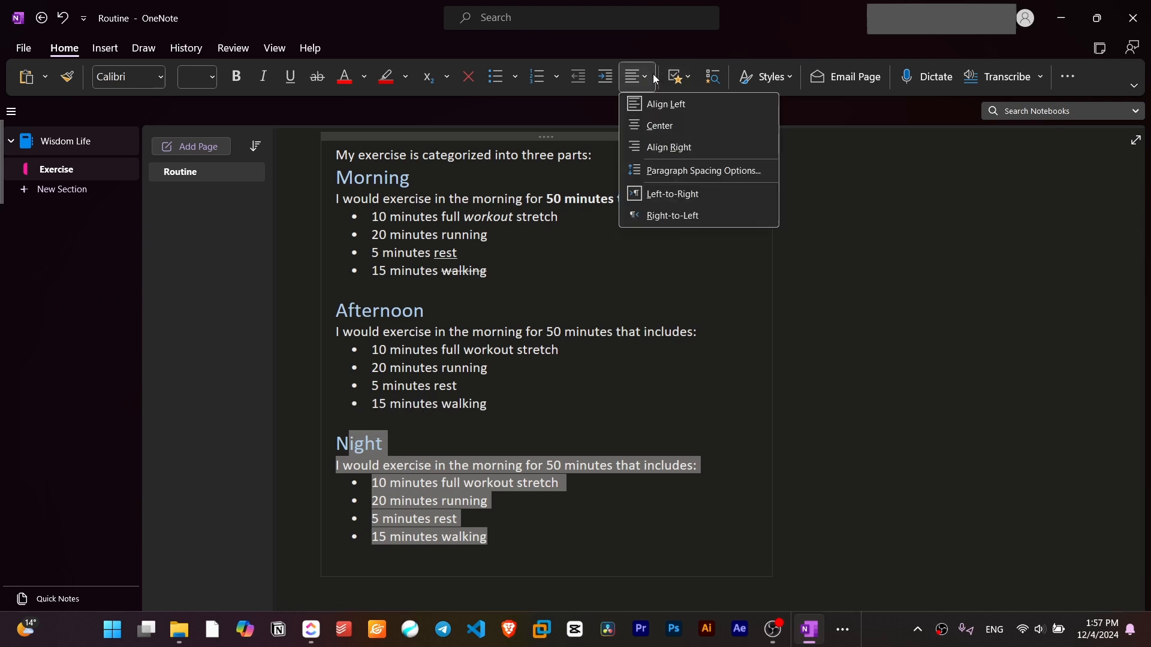
pyautogui.click(698, 214)
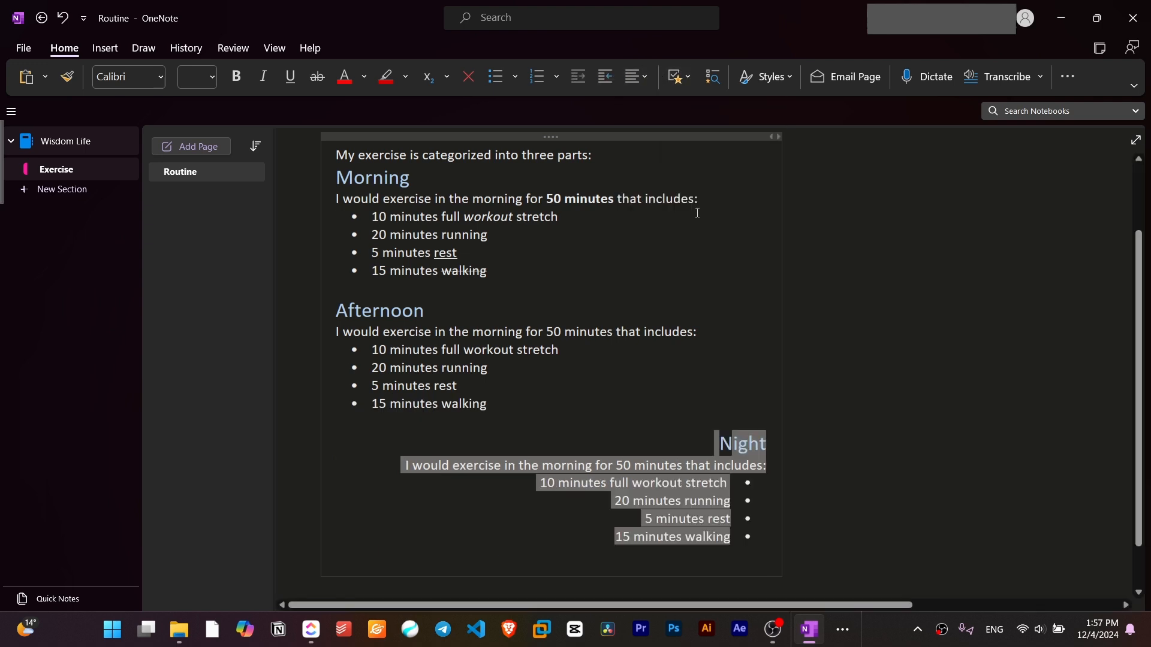
# Return the Night heading, sentence and bullets to left-to-right text direction.
pyautogui.click(644, 76)
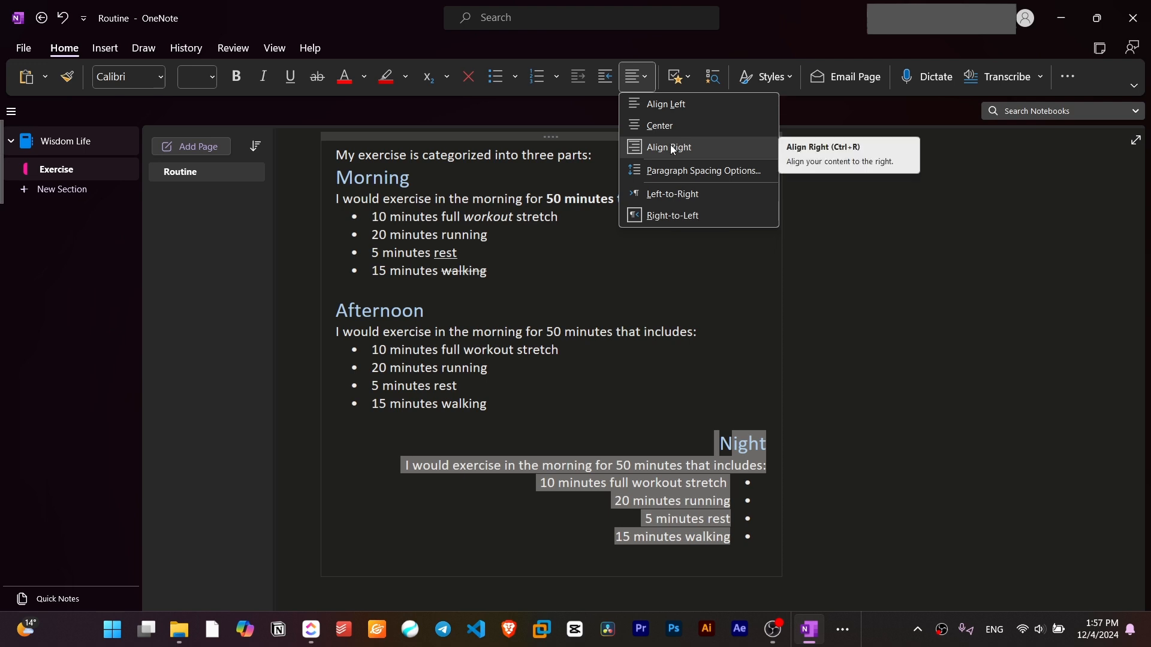
pyautogui.click(696, 200)
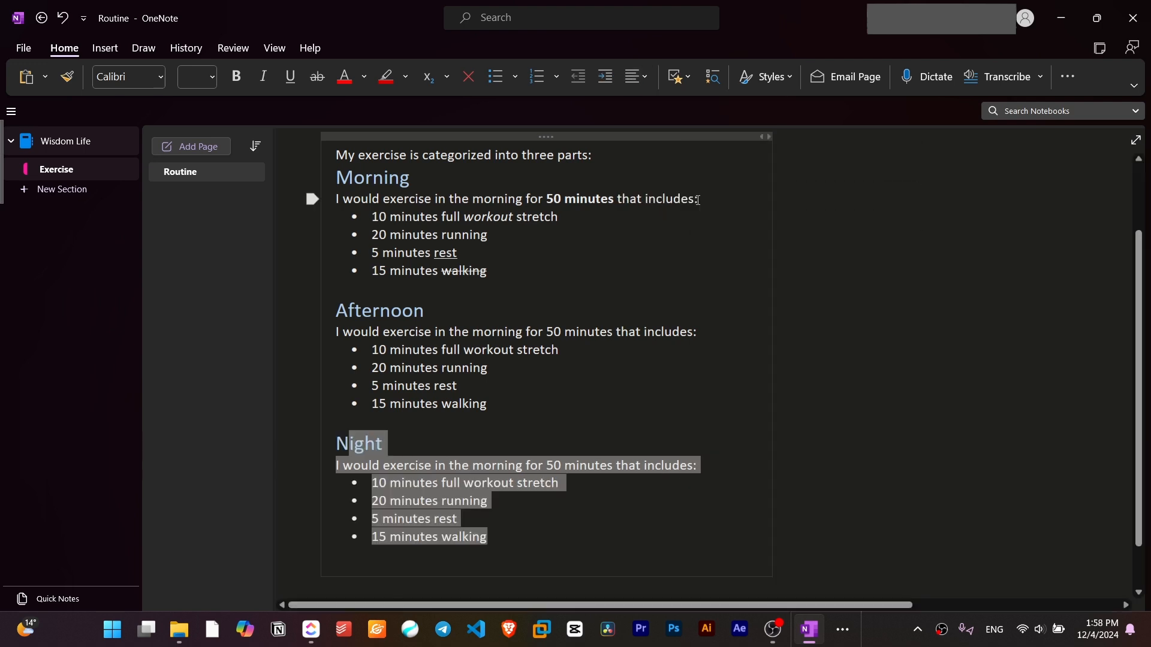
pyautogui.click(636, 85)
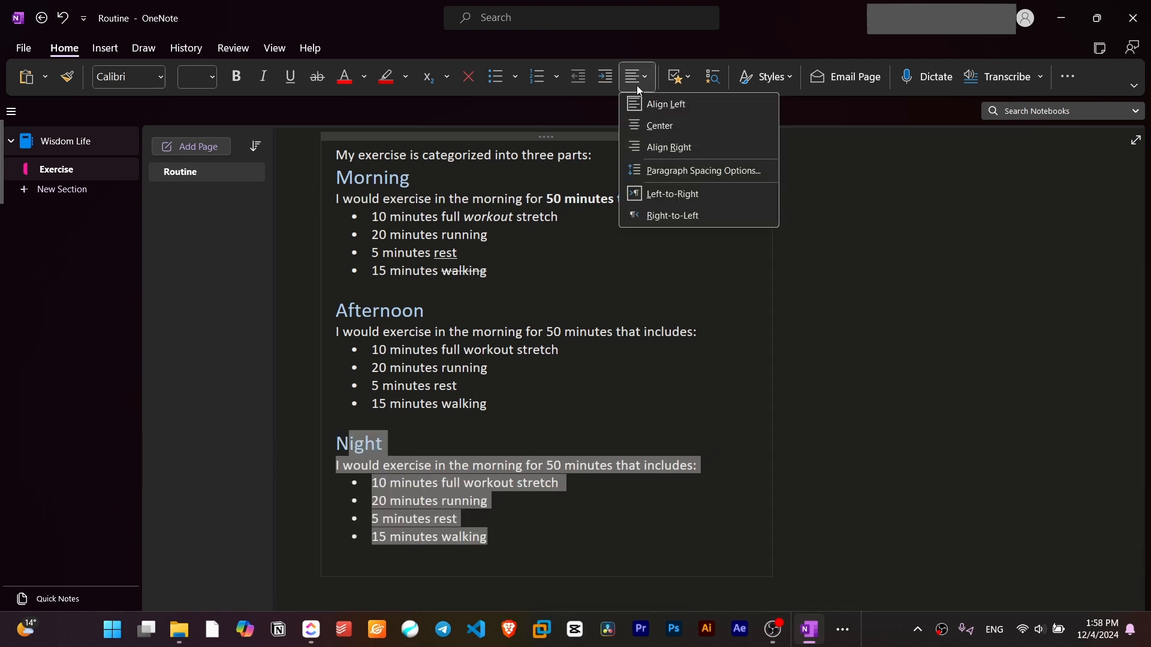
pyautogui.click(652, 383)
pyautogui.click(388, 259)
# Center the Night sentence and its first three bullets.
pyautogui.scroll(2, 371, 197)
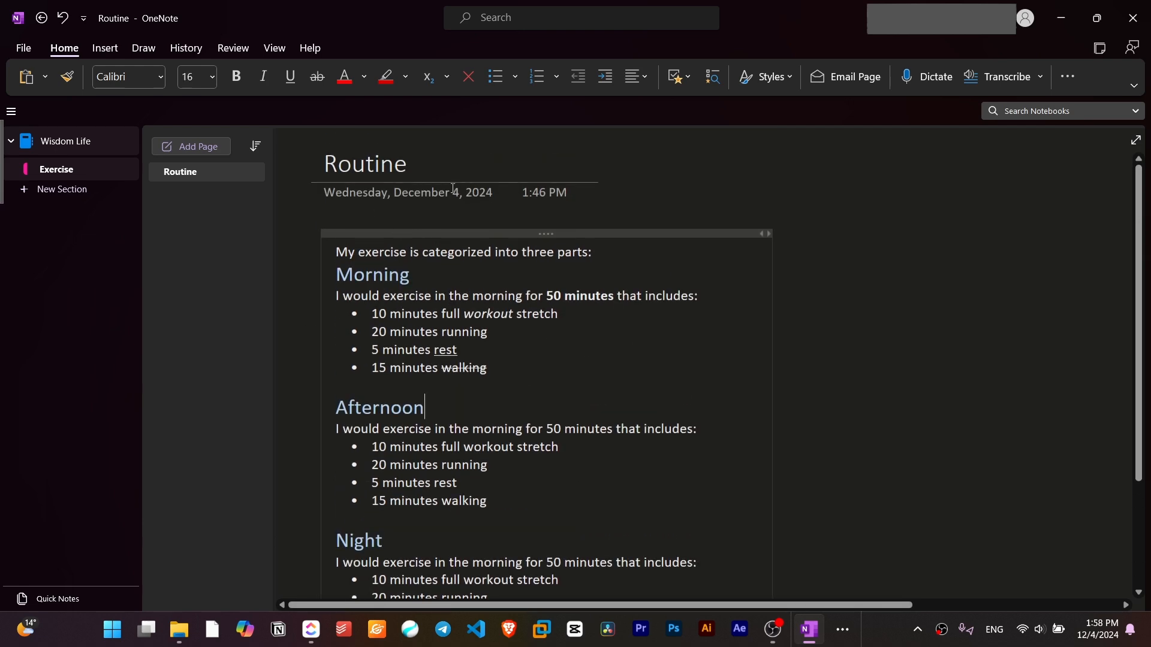
pyautogui.scroll(-4, 480, 198)
pyautogui.scroll(4, 564, 180)
pyautogui.scroll(-3, 419, 300)
pyautogui.moveTo(383, 368); pyautogui.dragTo(458, 422)
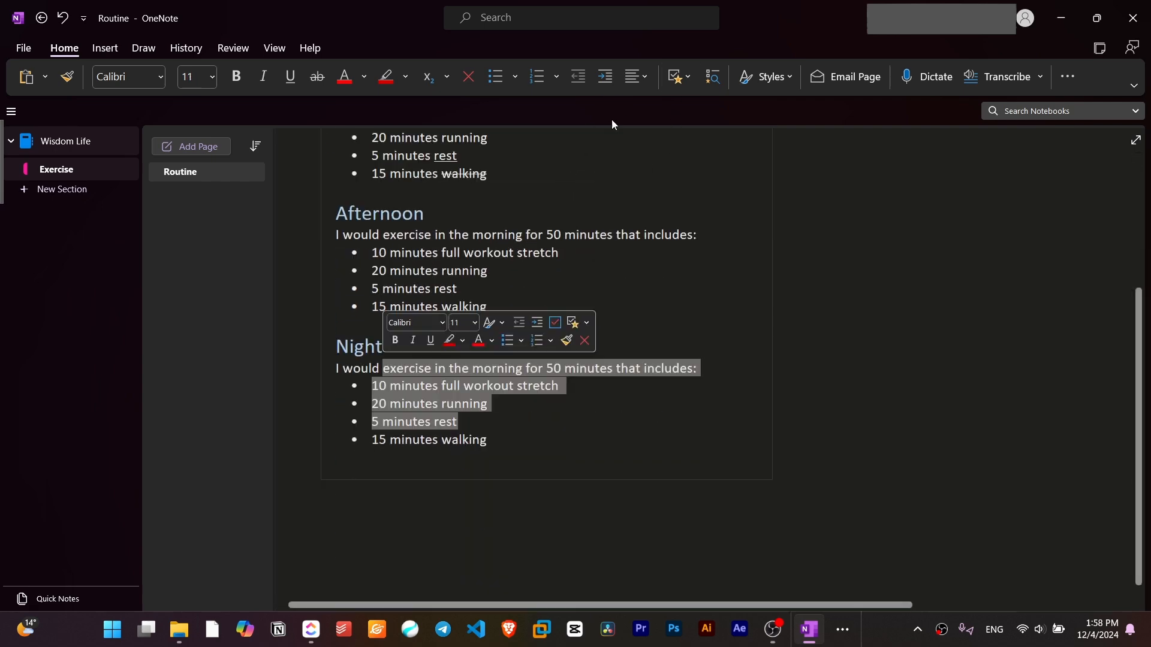
pyautogui.click(645, 81)
pyautogui.click(680, 128)
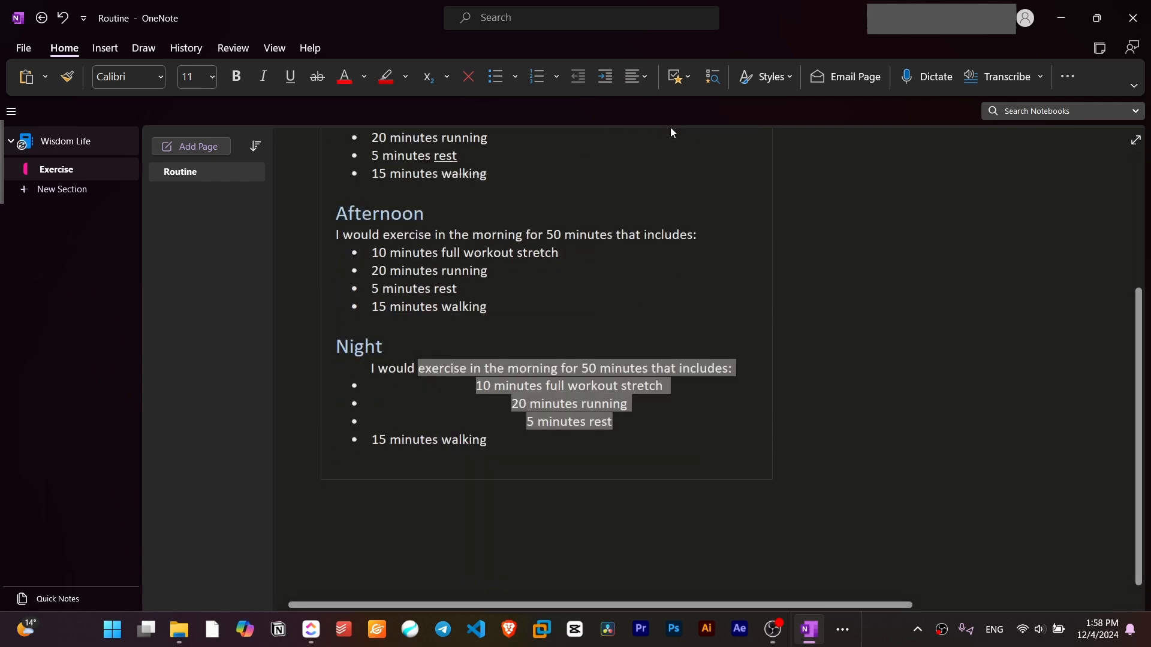
# Undo the centering of the Night sentence and bullets.
pyautogui.hotkey('ctrl', 'z')
pyautogui.click(590, 186)
# Tag the sentence below the Night heading as both Important and Definition.
pyautogui.click(678, 82)
pyautogui.click(679, 81)
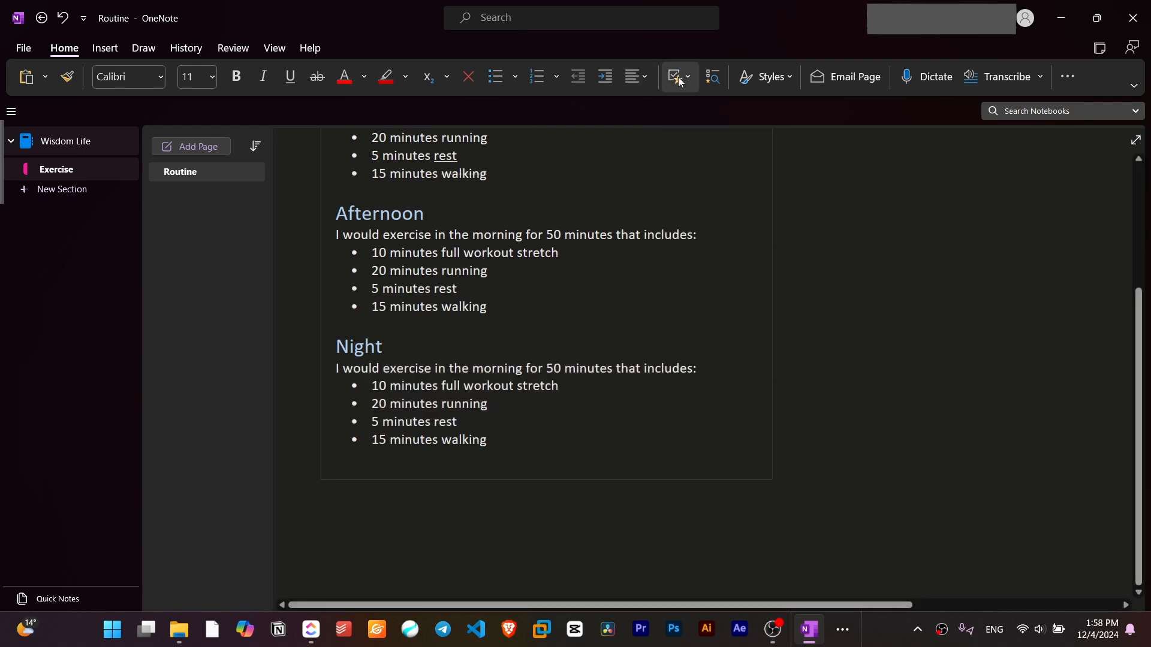
pyautogui.moveTo(336, 368); pyautogui.dragTo(698, 368)
pyautogui.click(692, 84)
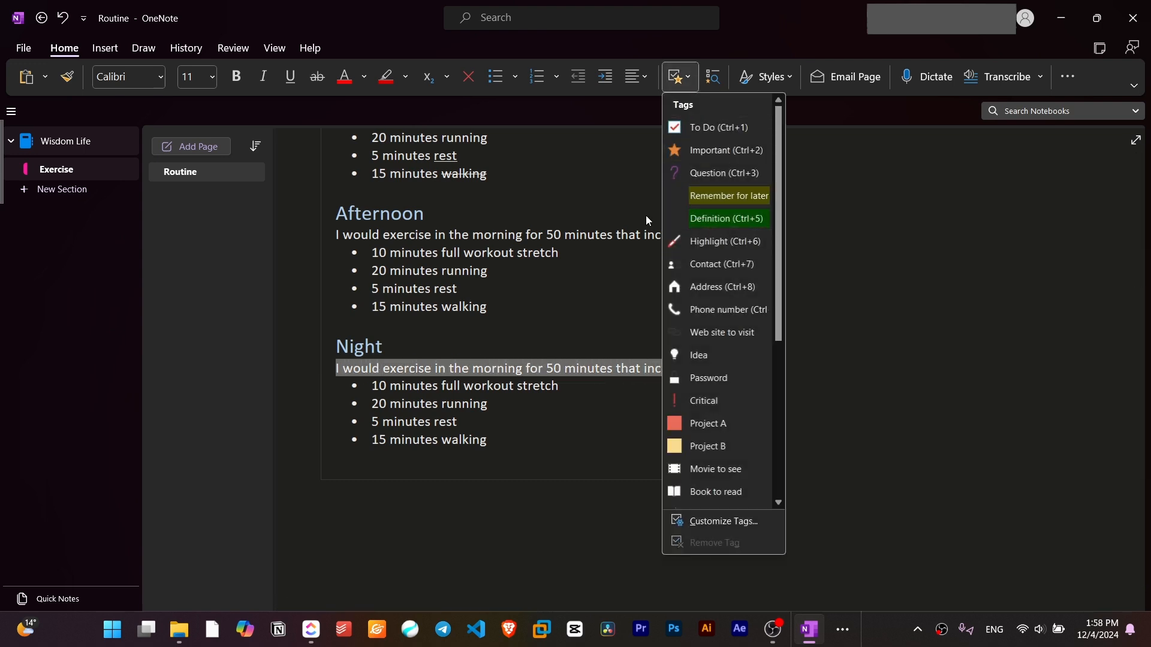
pyautogui.click(701, 154)
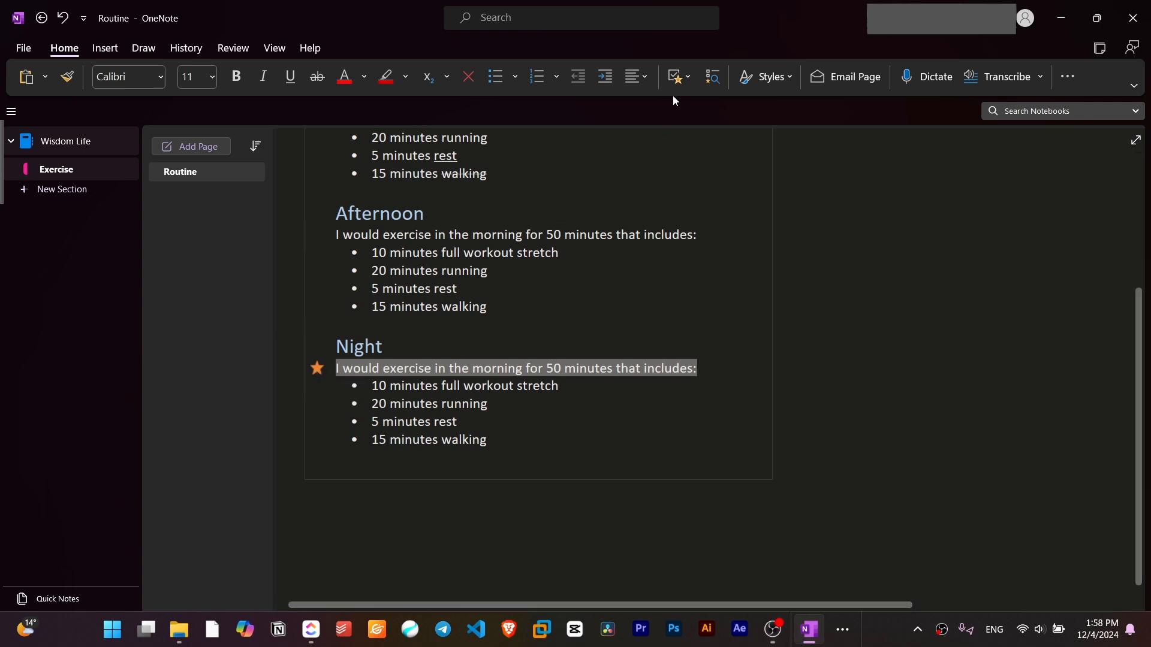
pyautogui.click(688, 76)
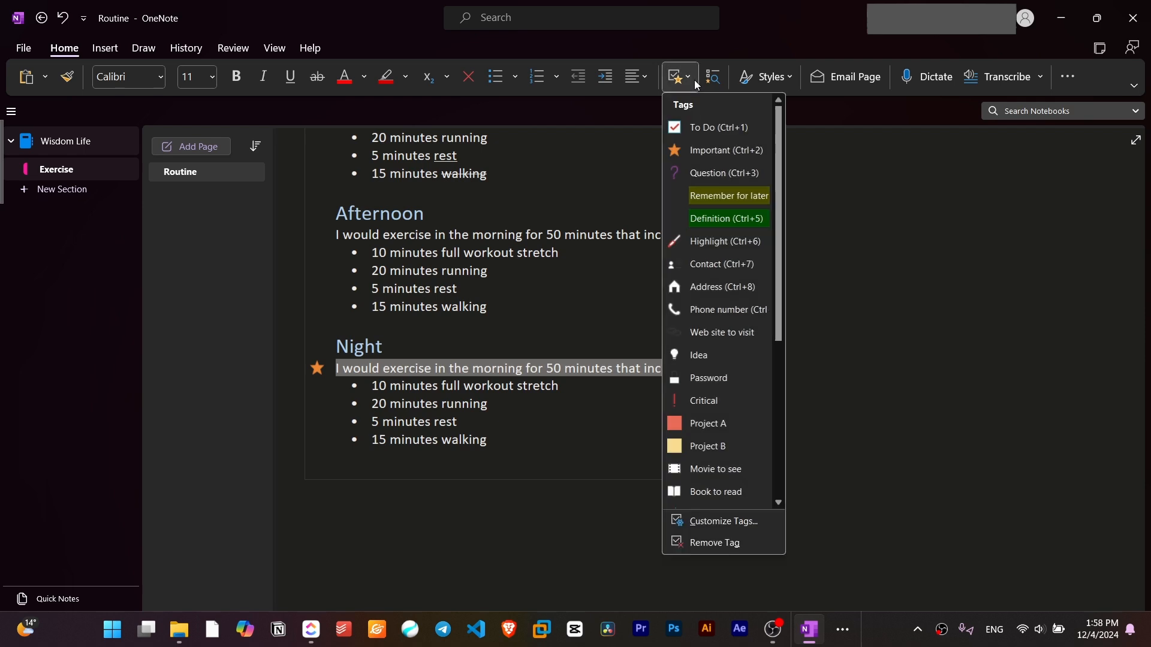
pyautogui.click(718, 219)
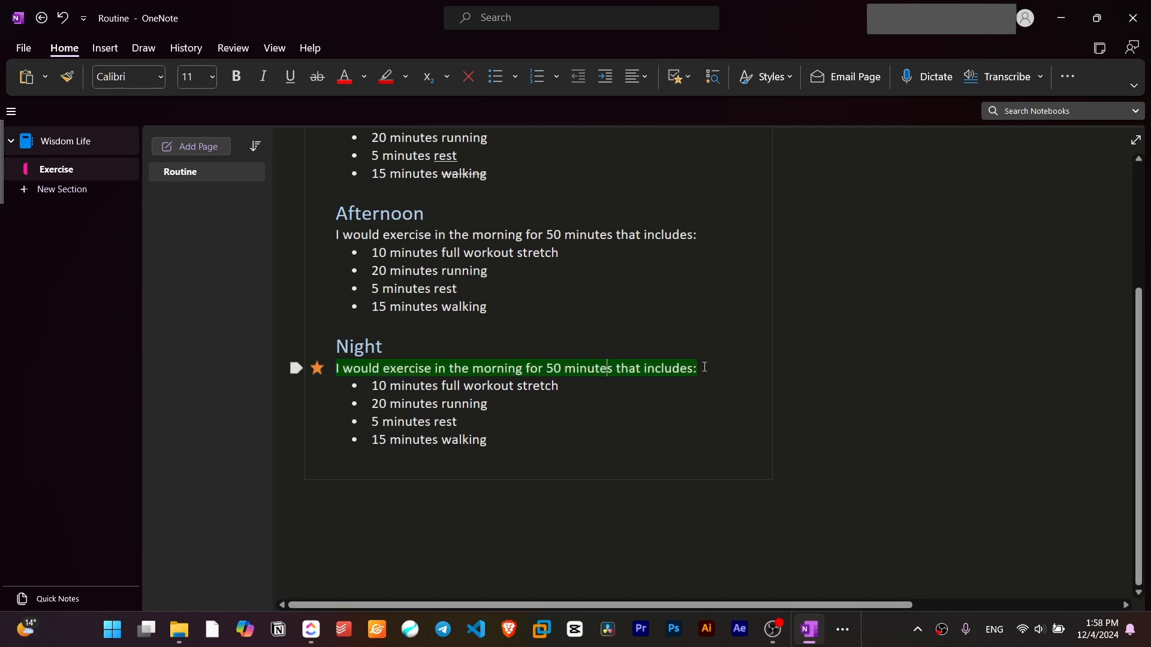
pyautogui.click(685, 80)
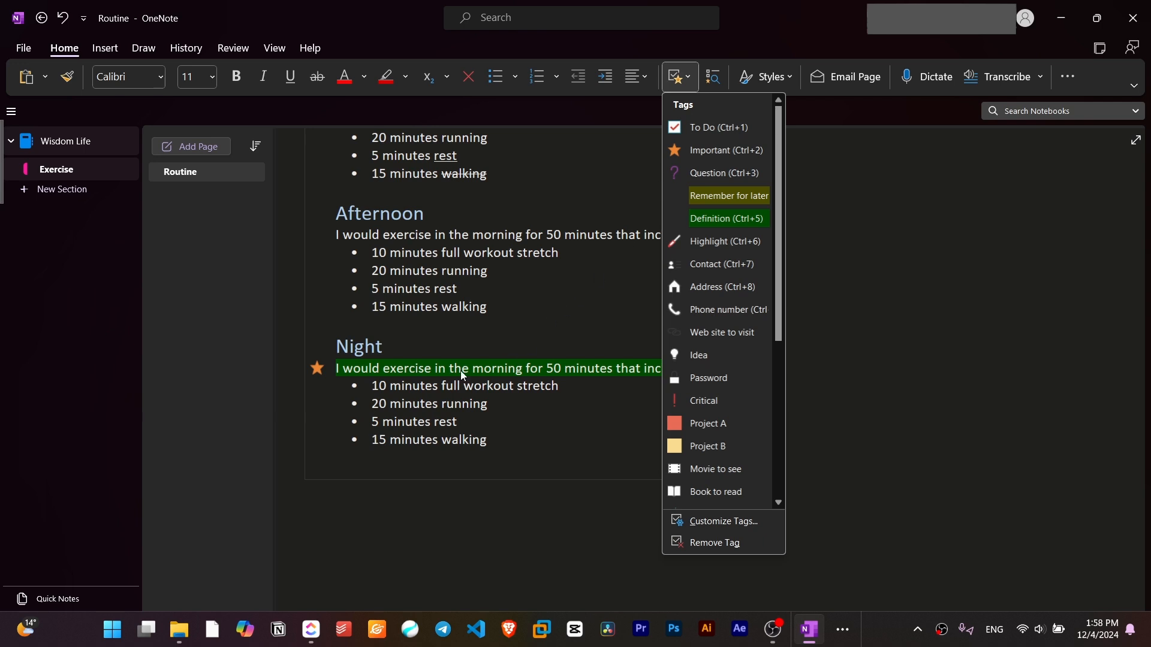
pyautogui.click(477, 369)
pyautogui.moveTo(676, 371); pyautogui.dragTo(326, 372)
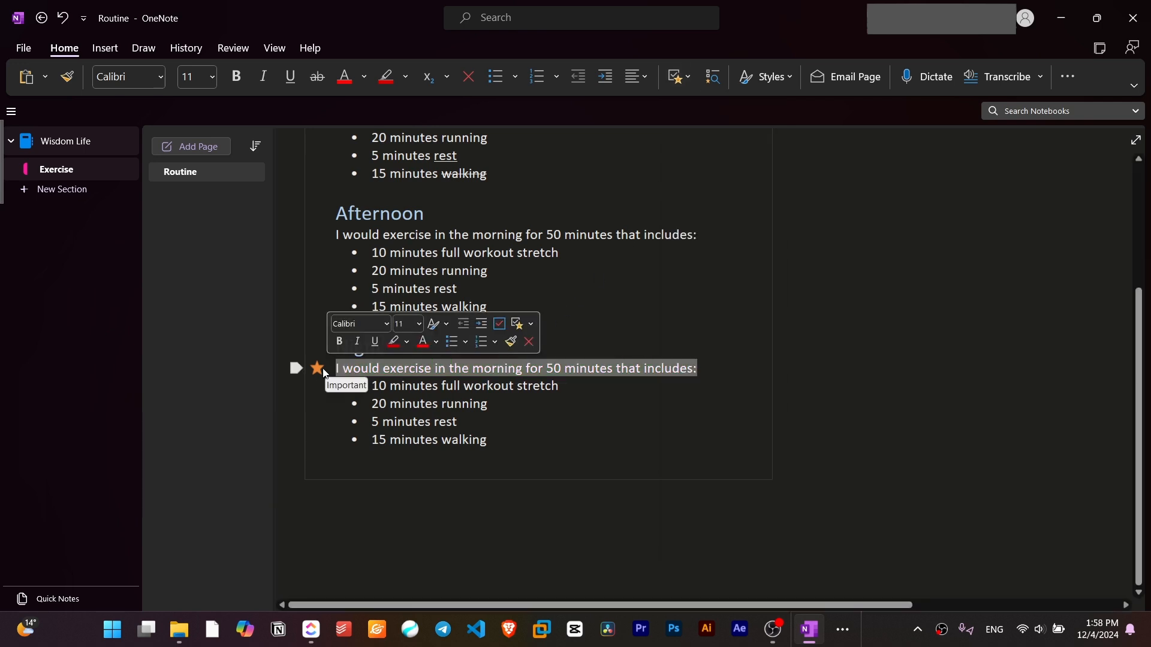
pyautogui.click(388, 369)
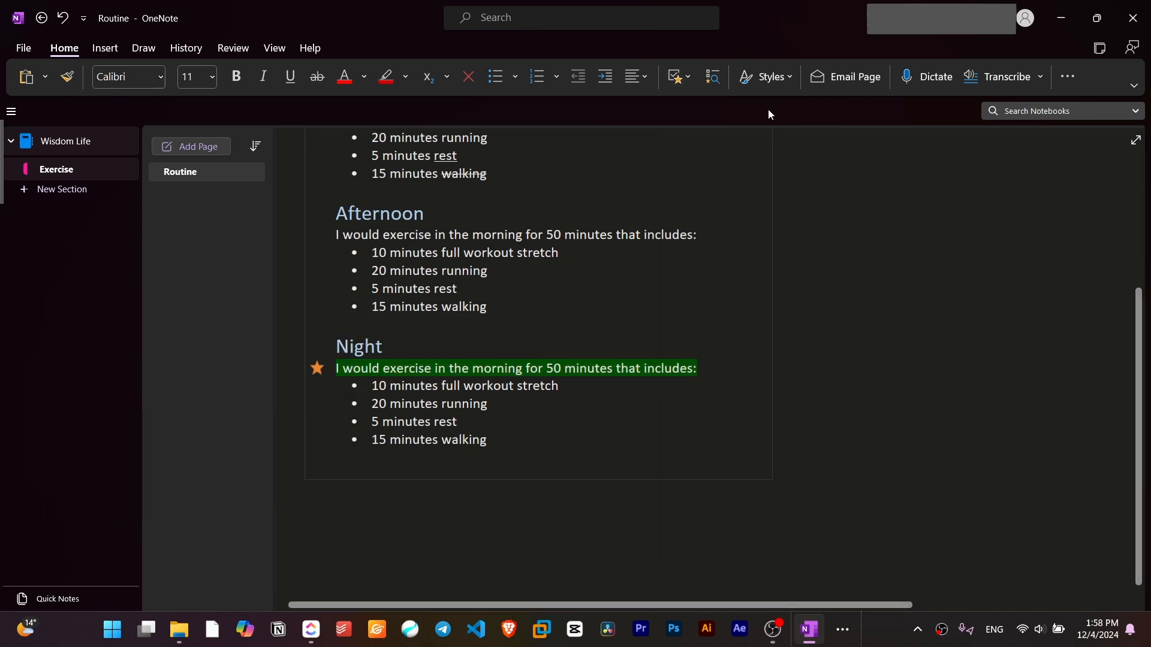
pyautogui.click(689, 81)
pyautogui.click(531, 290)
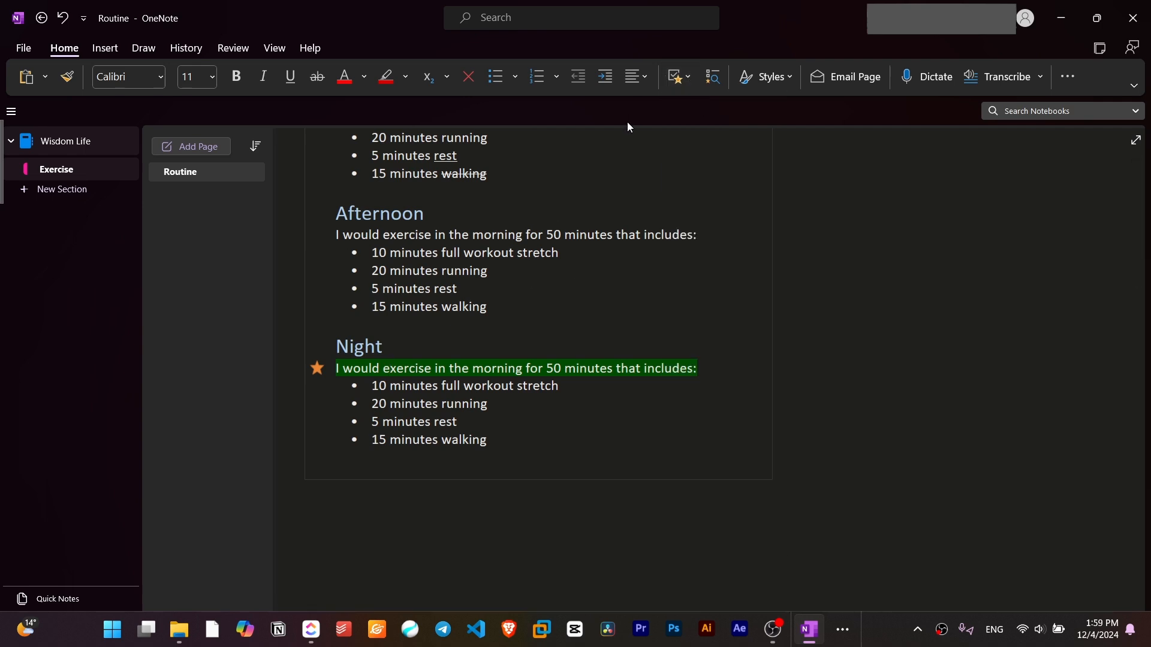
# Find the tagged notes in the Tags Summary and jump to the sentence listed under Definition.
pyautogui.click(710, 80)
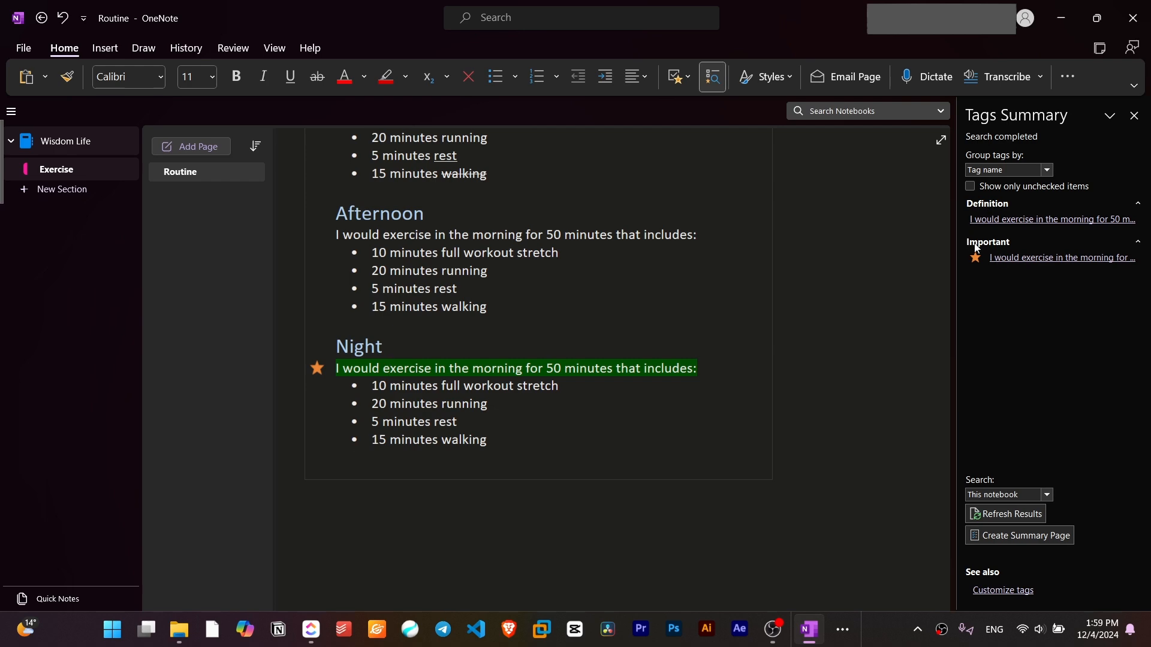
pyautogui.click(990, 226)
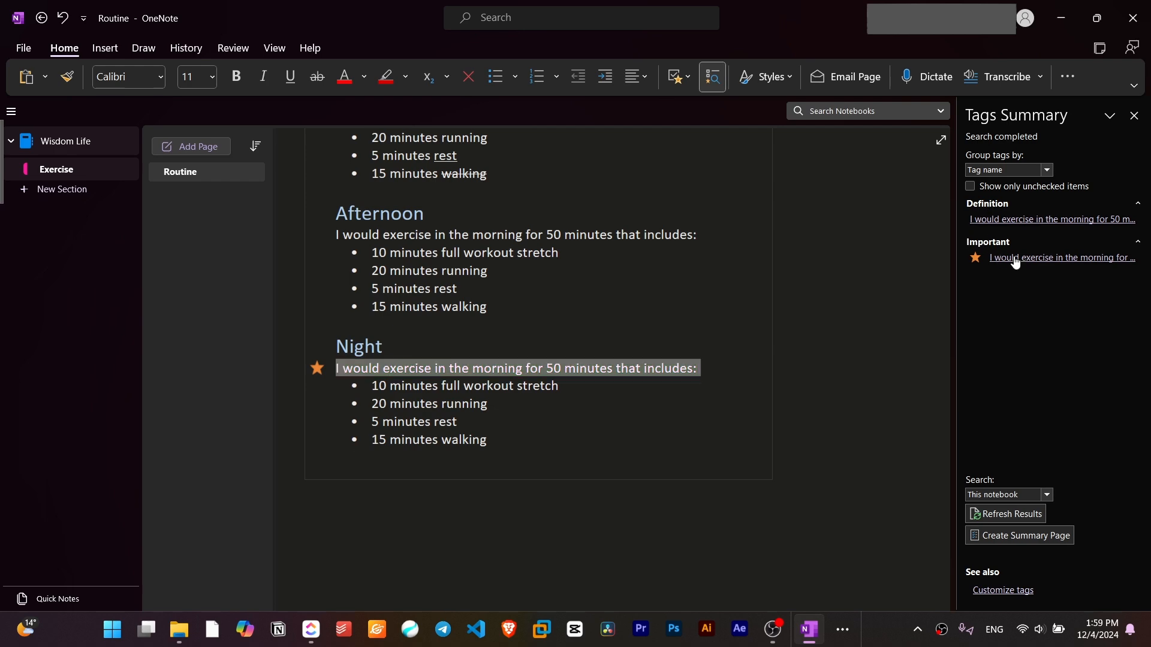
# Apply the Highlight tag to the "15 minutes walking" bullet under Morning.
pyautogui.scroll(3, 568, 224)
pyautogui.moveTo(494, 368); pyautogui.dragTo(378, 368)
pyautogui.click(689, 82)
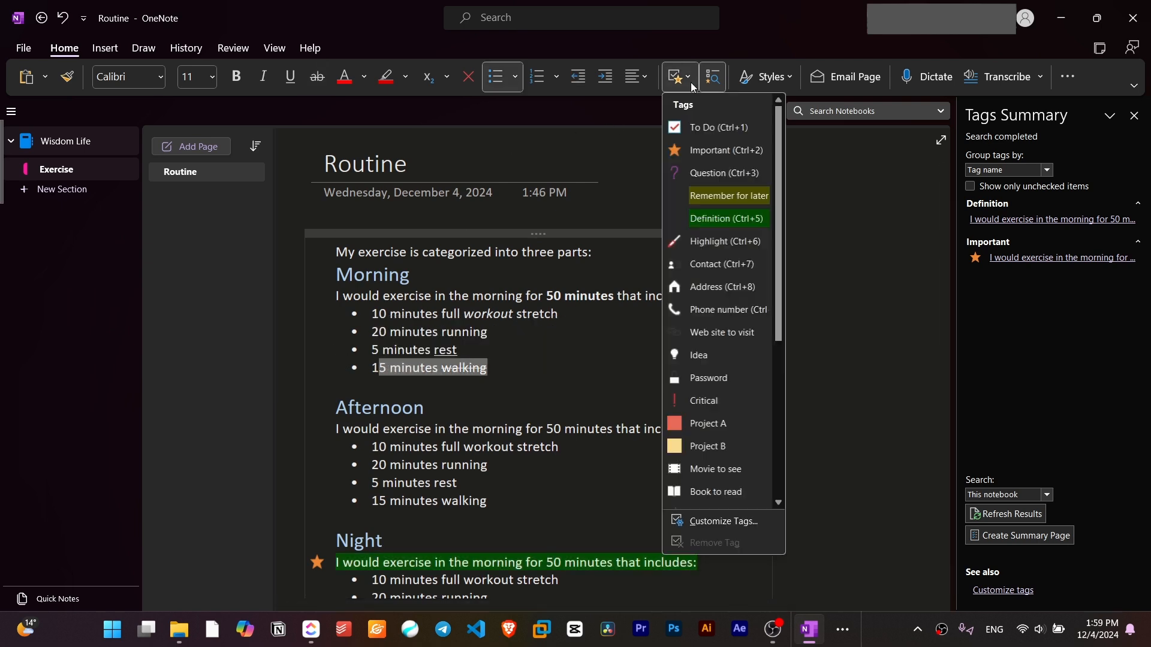
pyautogui.click(722, 243)
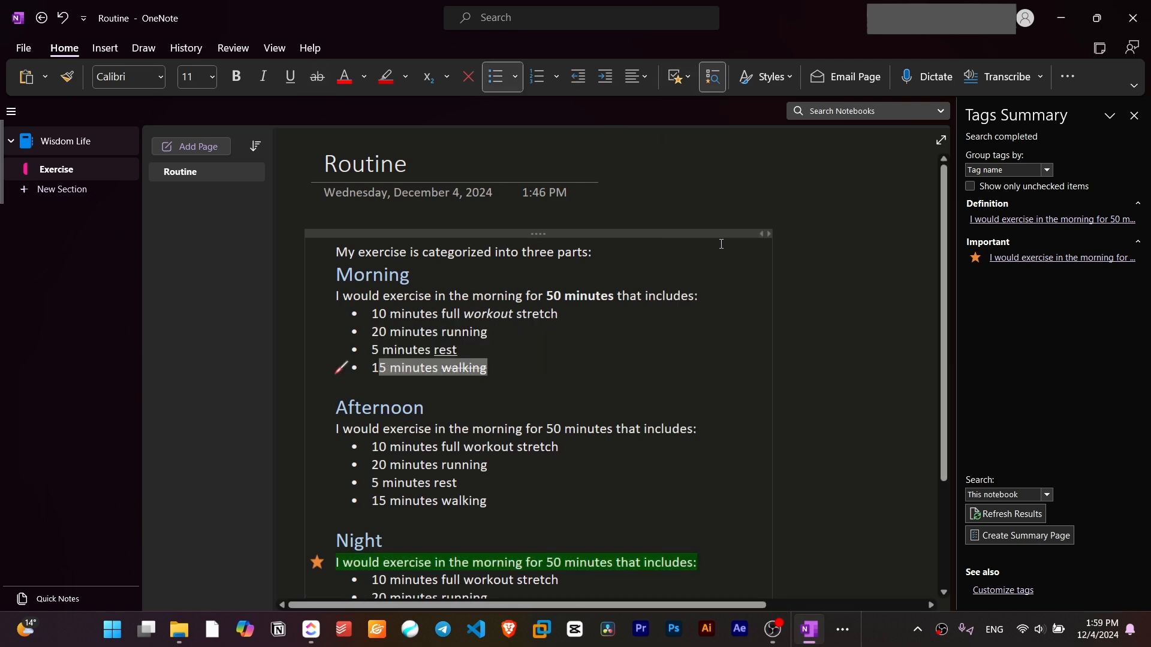
pyautogui.click(434, 368)
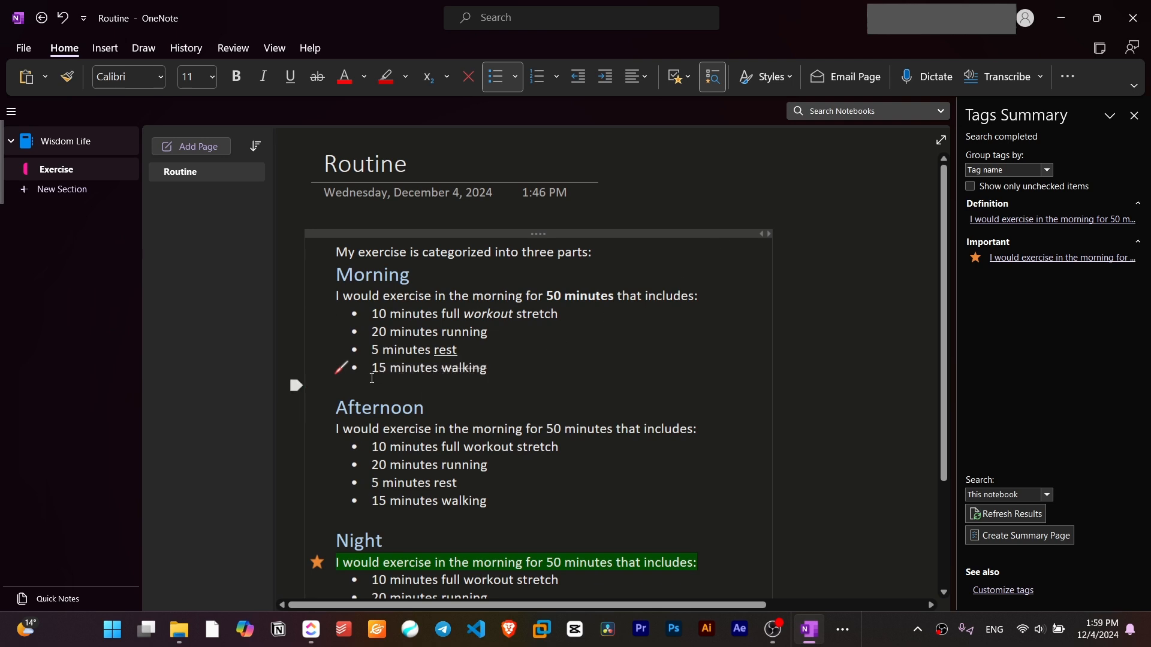
pyautogui.scroll(-3, 338, 270)
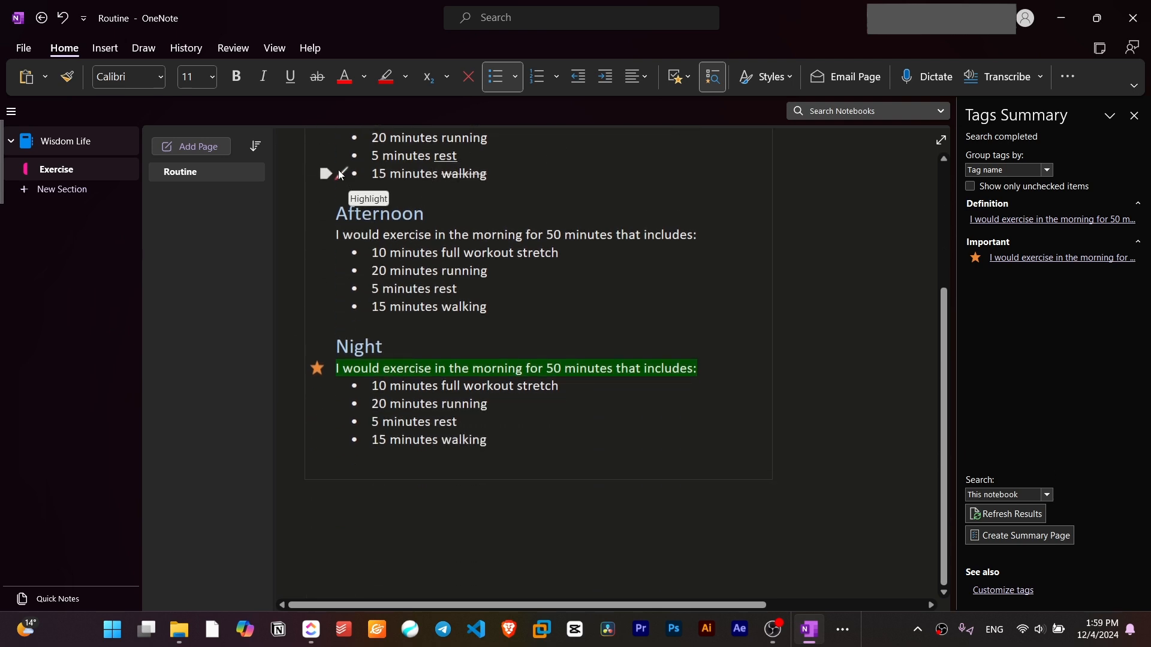
# Reopen the Tags Summary to check the updated list of tagged notes, and close it.
pyautogui.click(1133, 115)
pyautogui.click(712, 76)
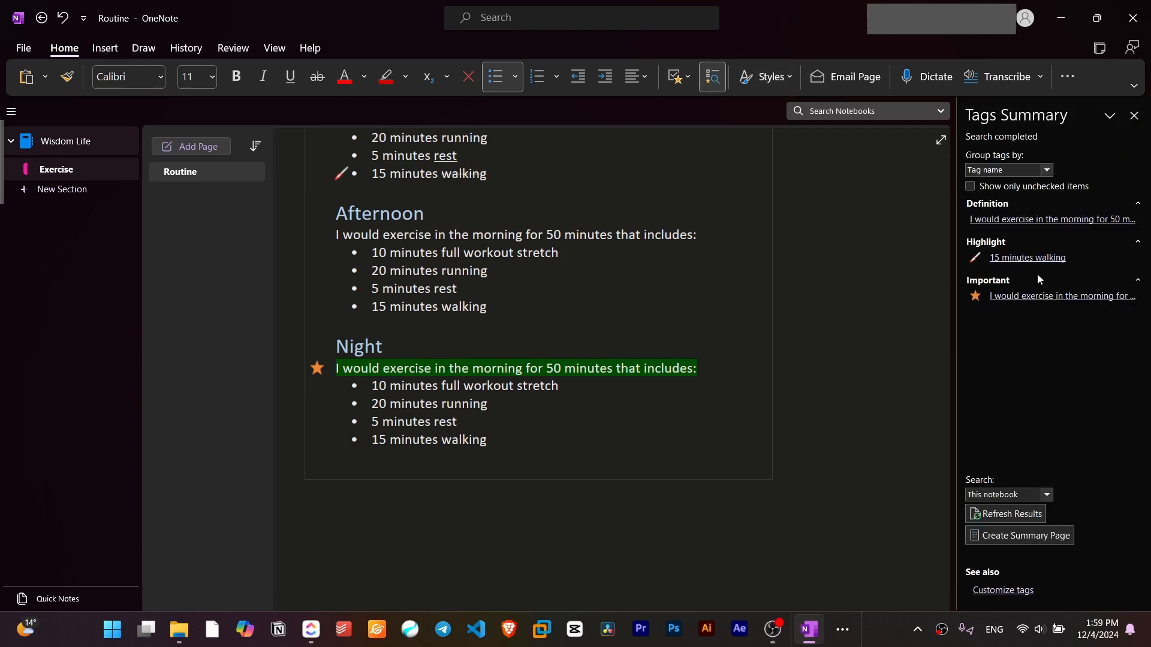
pyautogui.scroll(3, 737, 280)
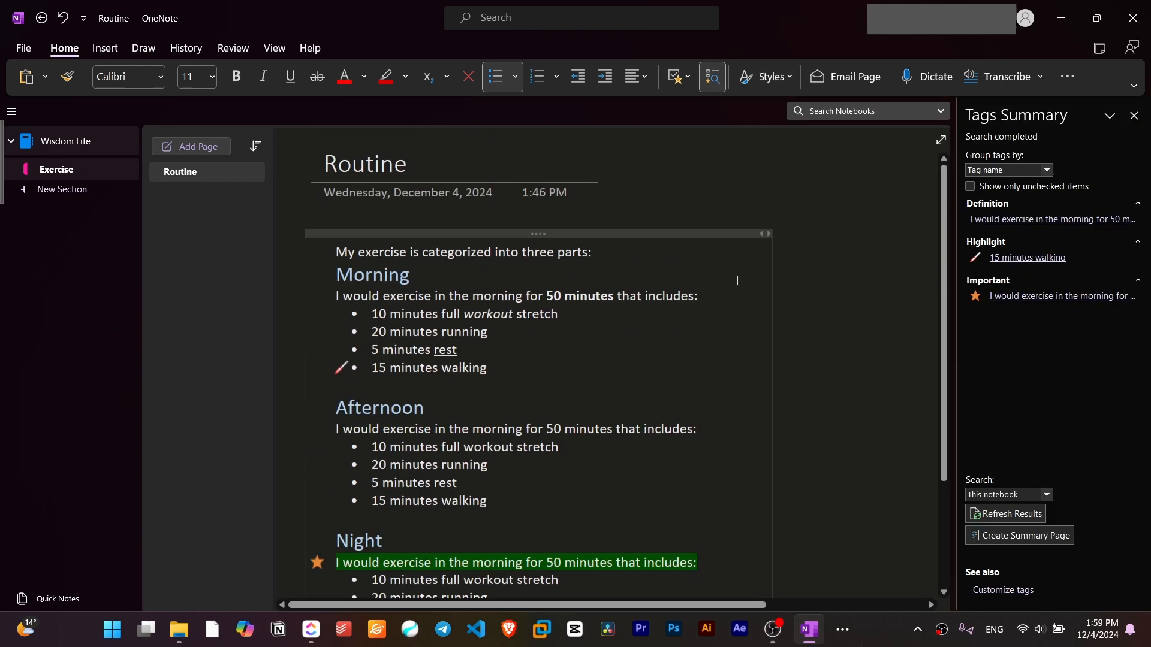
pyautogui.click(1134, 116)
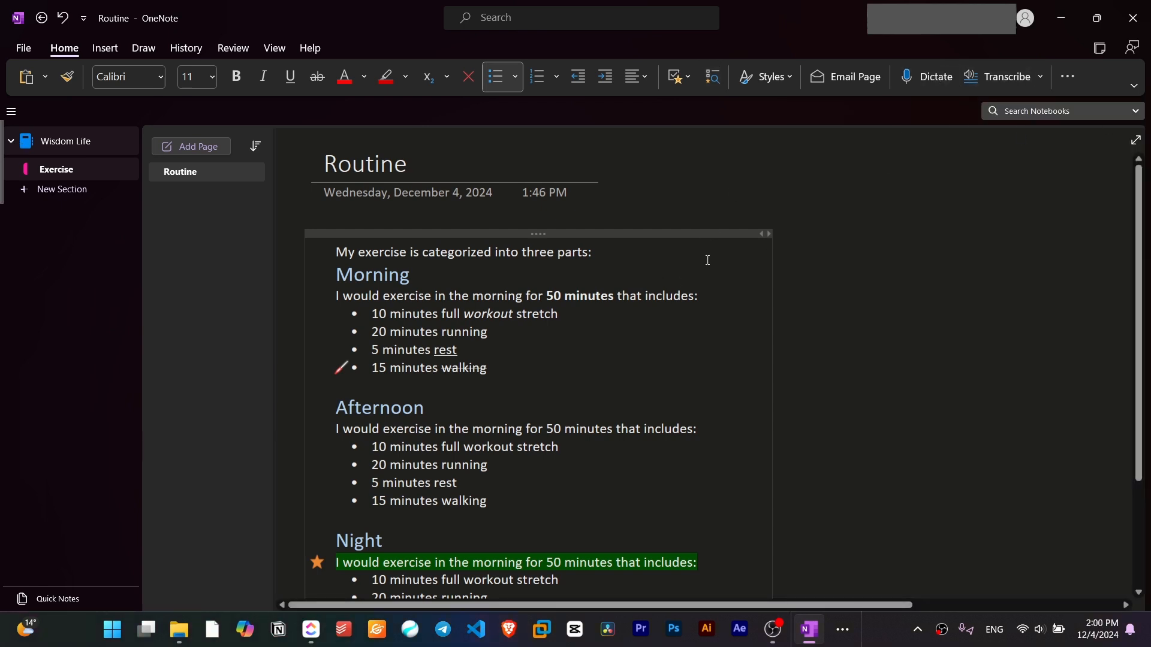
# Dictate the line "This is a tutorial for OneNote" a few lines below the Night bullets and delete the surplus dictated words.
pyautogui.scroll(-5, 670, 275)
pyautogui.press('Return')
pyautogui.press('Return')
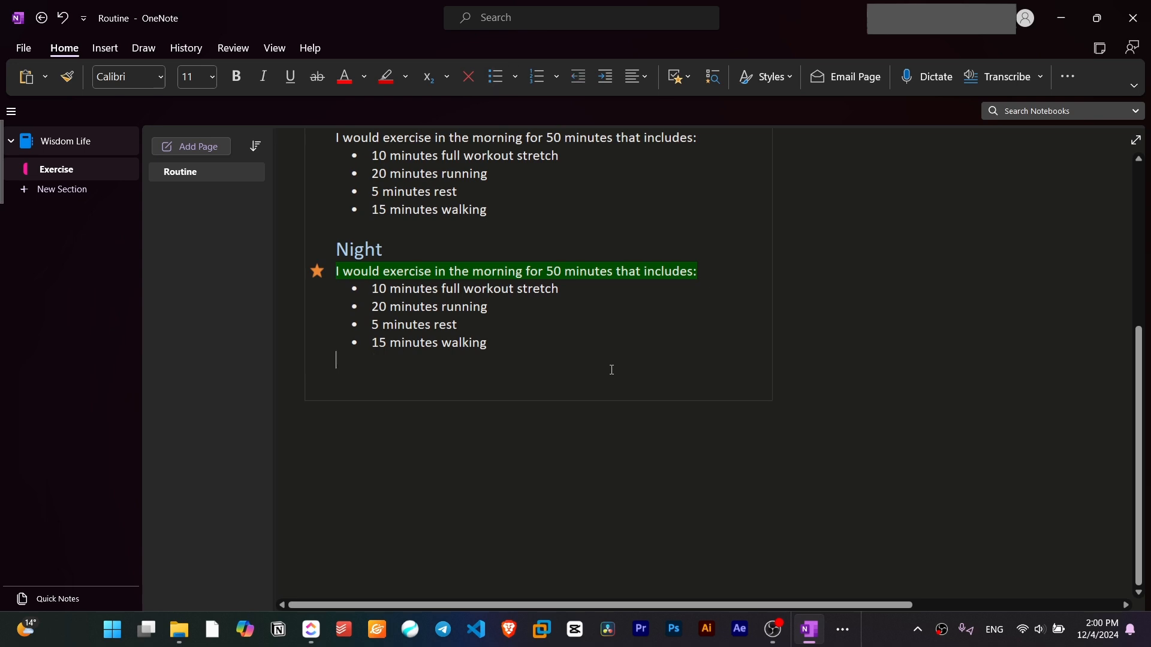
pyautogui.press('Return')
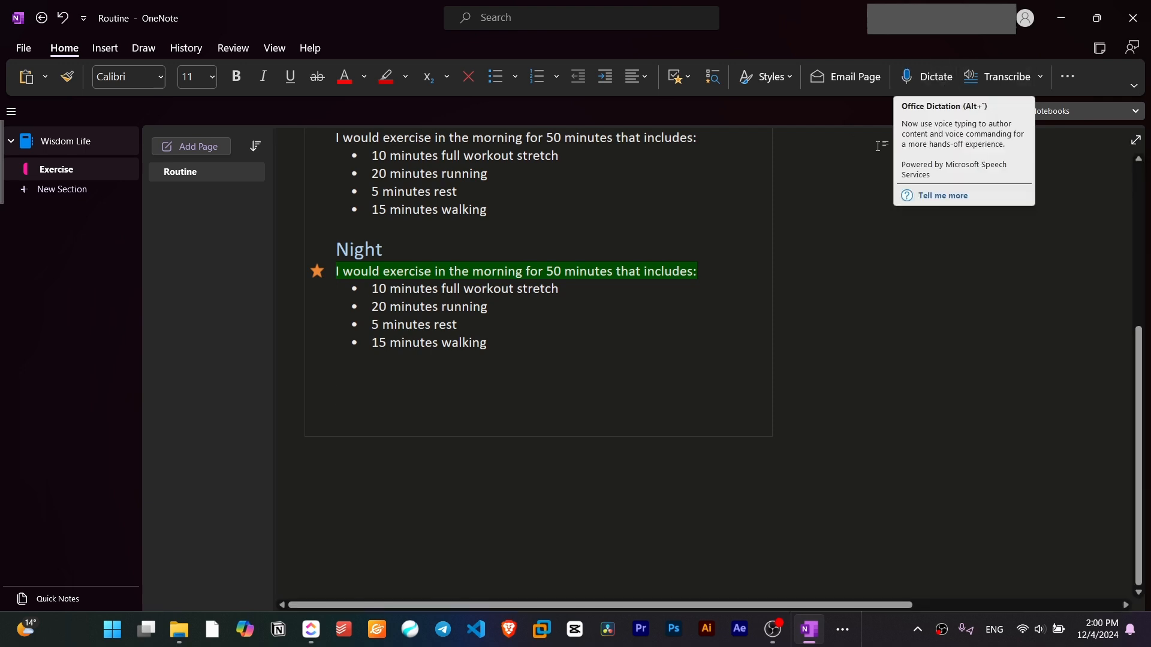
pyautogui.click(929, 77)
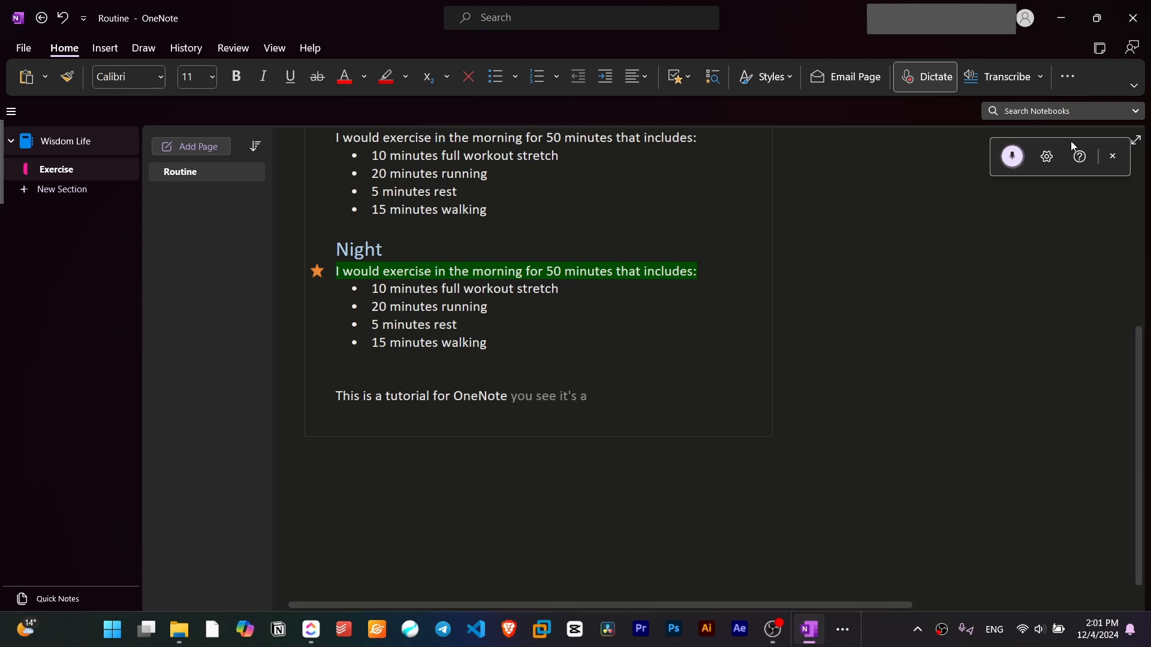
pyautogui.click(1114, 154)
pyautogui.moveTo(659, 409); pyautogui.dragTo(510, 397)
pyautogui.press('BackSpace')
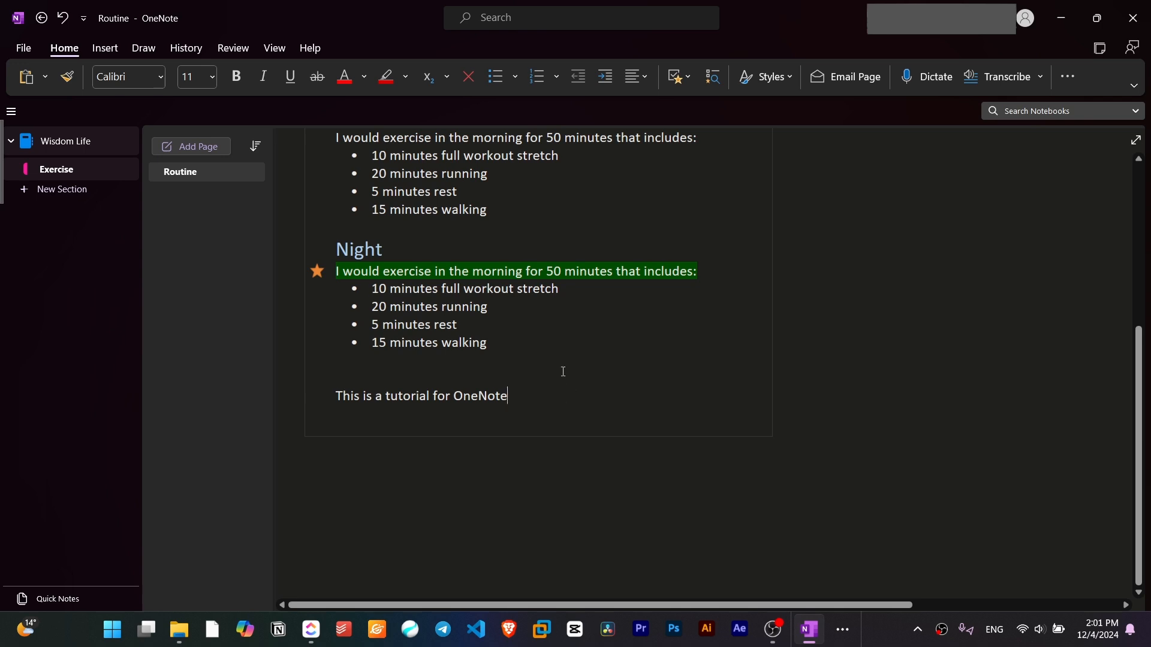
pyautogui.scroll(3, 563, 372)
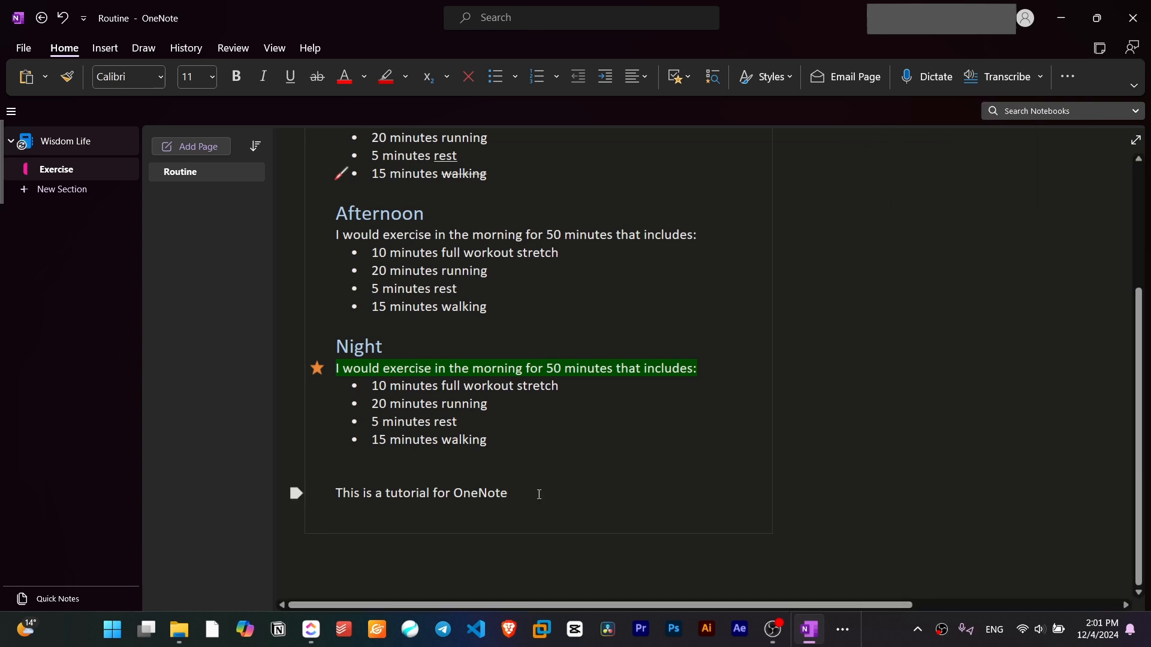
pyautogui.click(1022, 79)
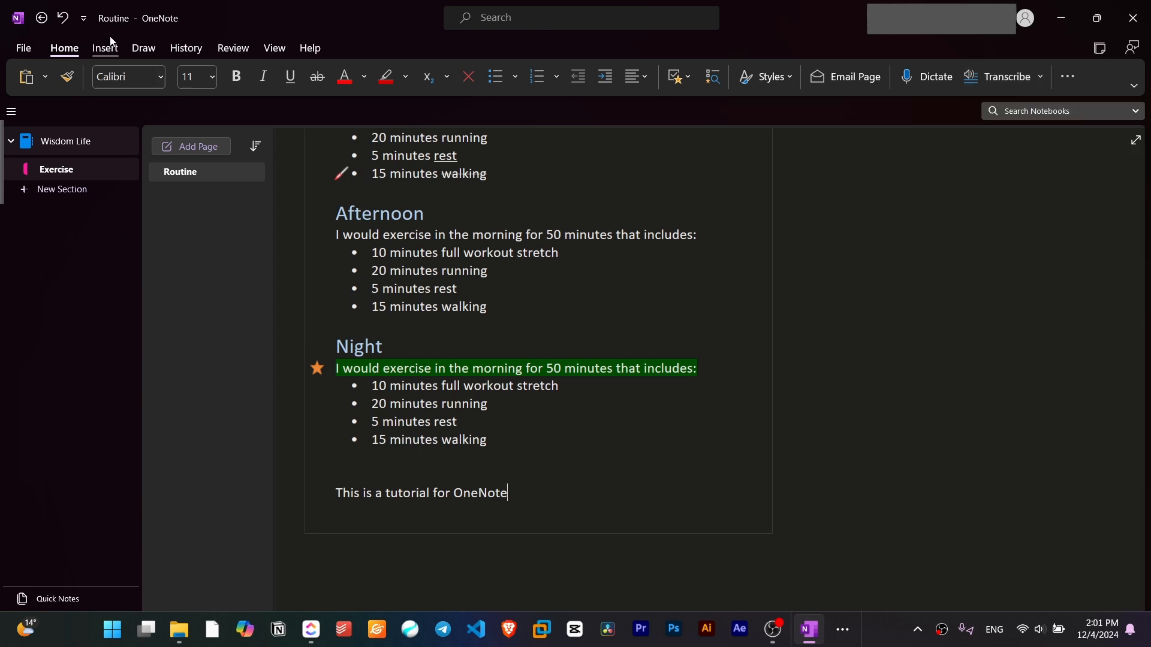
# Insert a table with six columns and three rows below the dictated line and enter the headers "#" and "Name".
pyautogui.click(105, 48)
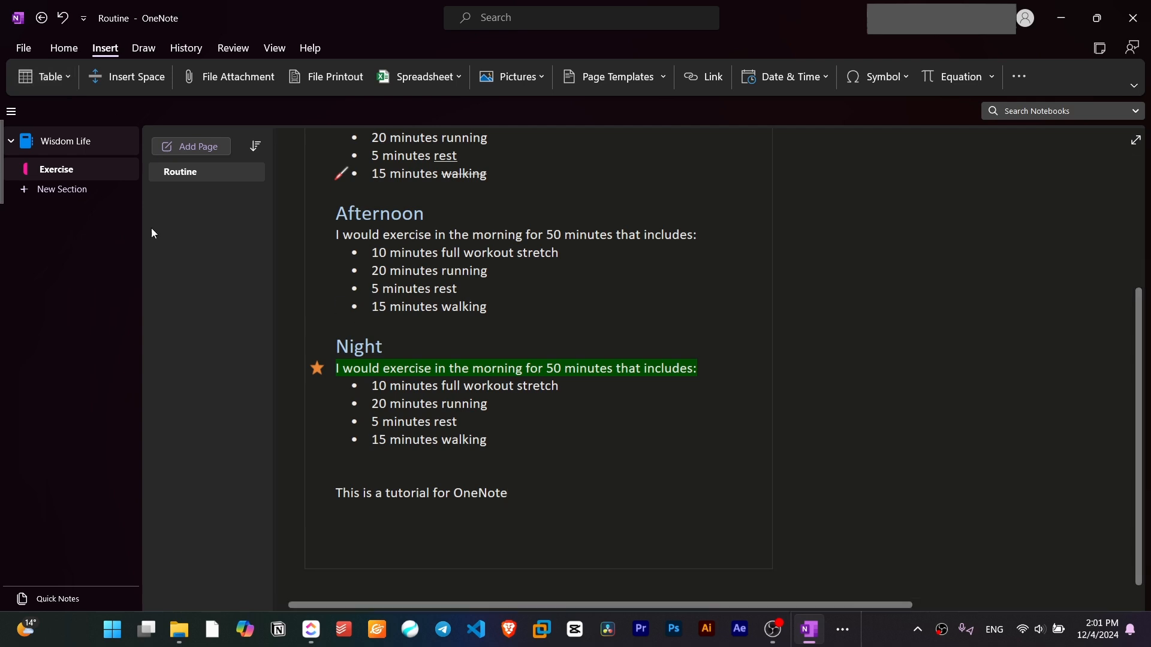
pyautogui.click(59, 86)
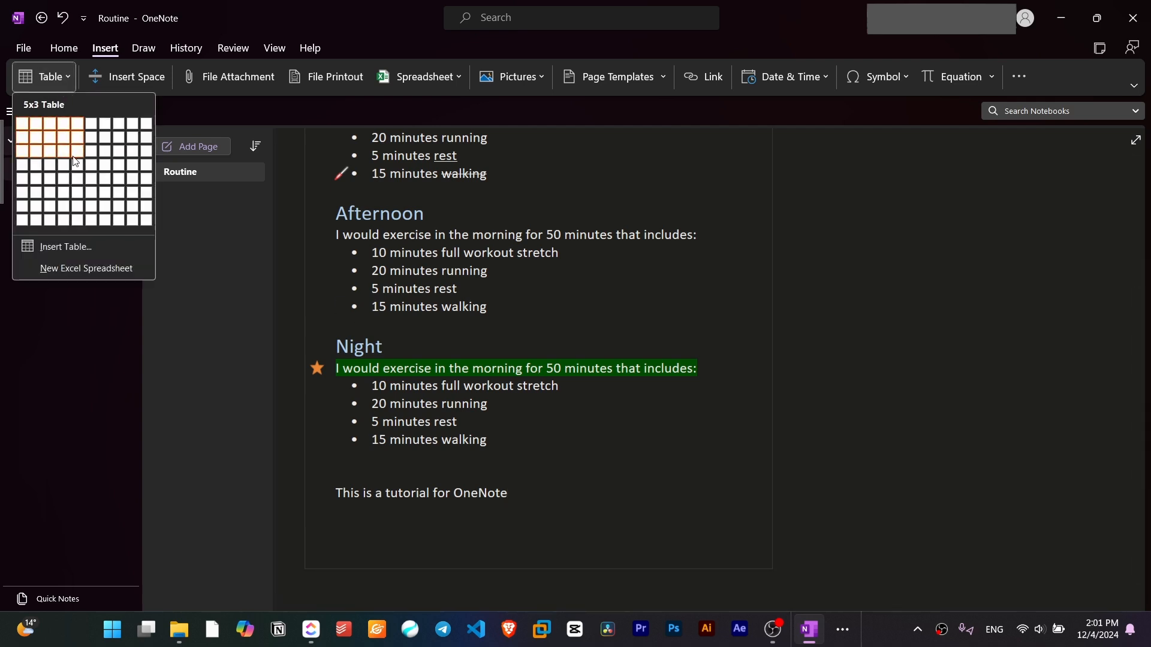
pyautogui.click(90, 153)
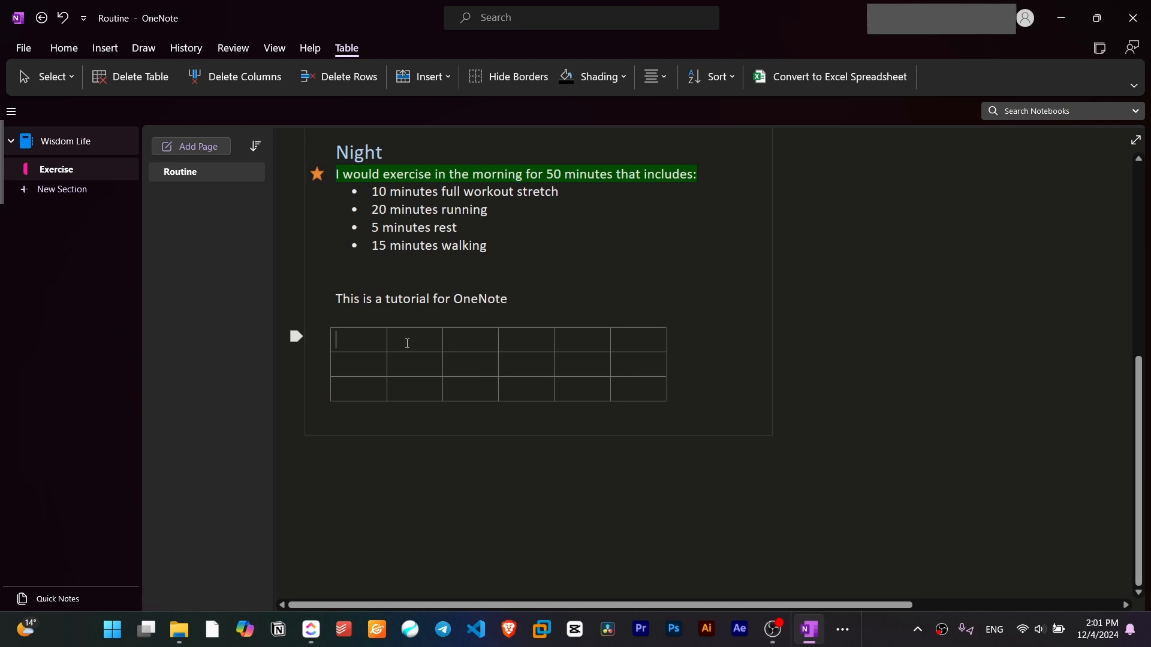
pyautogui.write('#')
pyautogui.press('Tab')
pyautogui.write('Name')
# Delete the four empty columns after the Name column of the table.
pyautogui.moveTo(461, 340); pyautogui.dragTo(625, 380)
pyautogui.rightClick(625, 381)
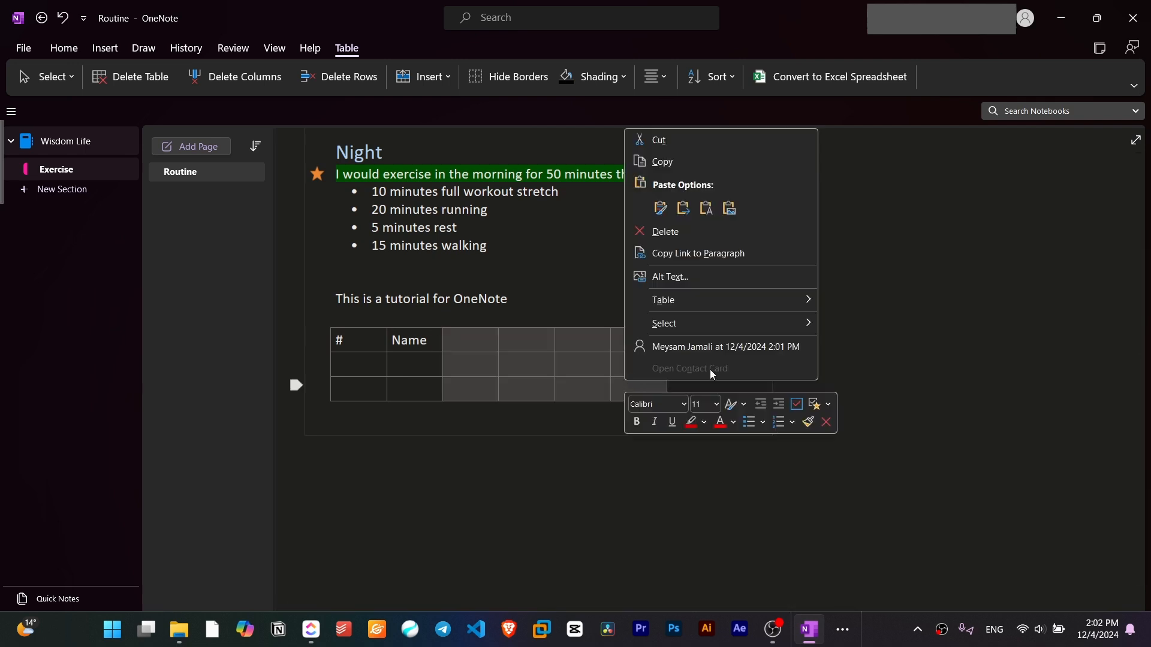
pyautogui.click(721, 233)
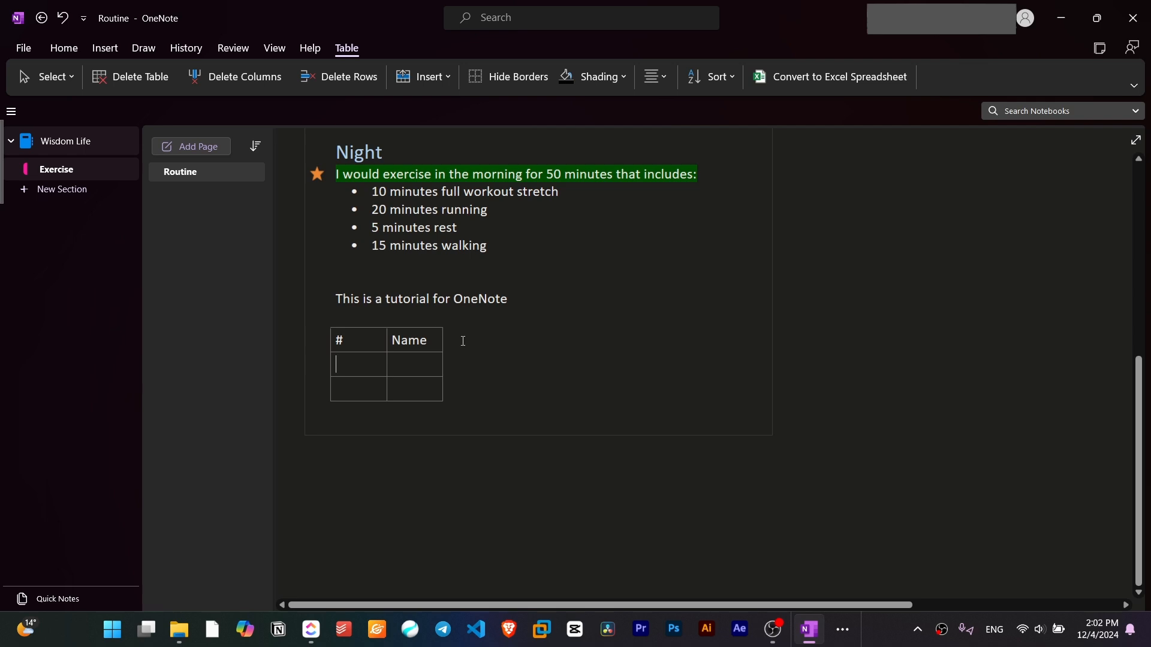
# Number the two table rows under the header 1 and 2 and enter a first name for each under Name.
pyautogui.scroll(3, 462, 340)
pyautogui.scroll(-2, 383, 312)
pyautogui.write('1')
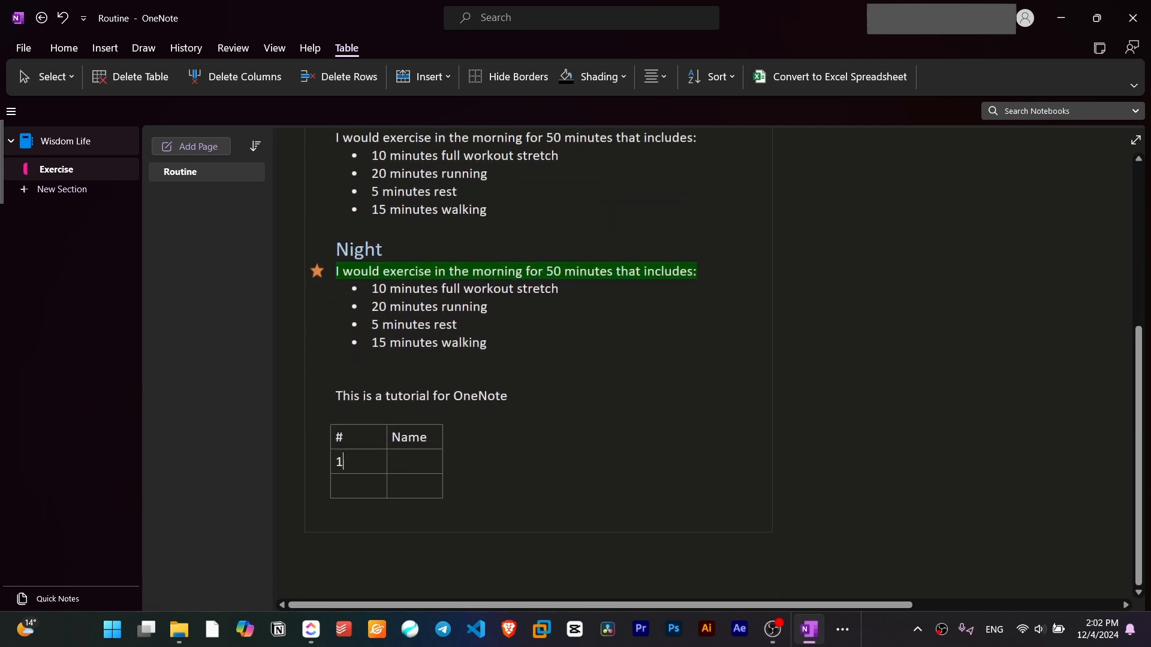
pyautogui.click(368, 481)
pyautogui.write('2')
pyautogui.press('Tab')
pyautogui.click(422, 459)
pyautogui.write('Susan')
pyautogui.click(414, 486)
pyautogui.write('Alex')
pyautogui.scroll(2, 542, 357)
pyautogui.scroll(-4, 420, 359)
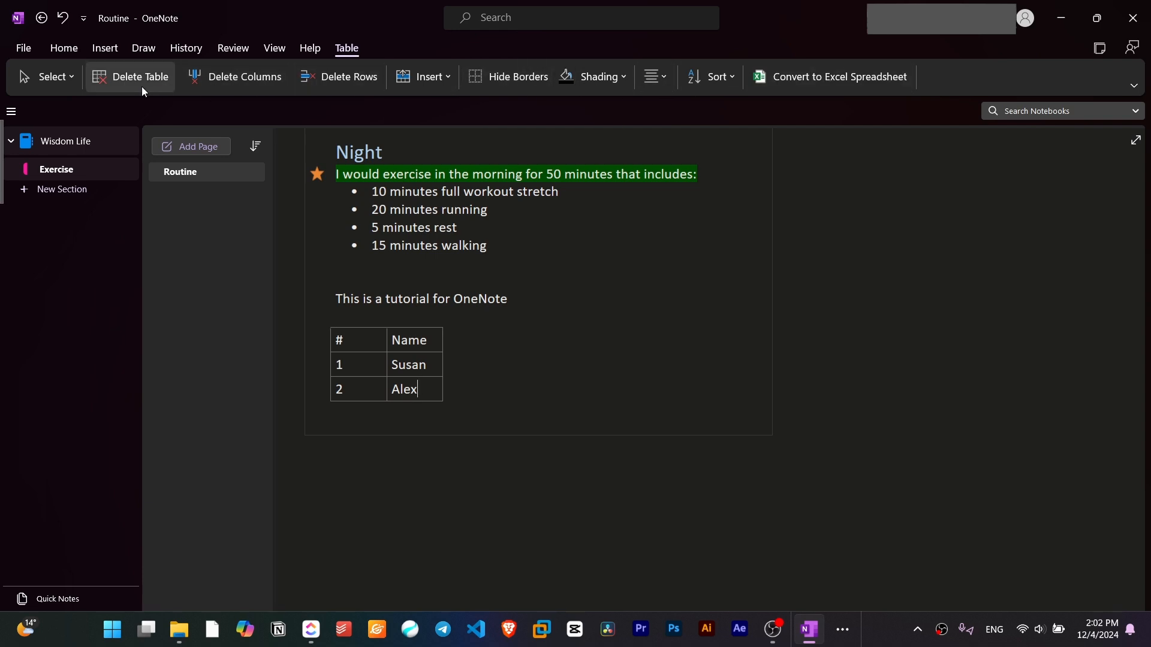
pyautogui.scroll(-2, 329, 236)
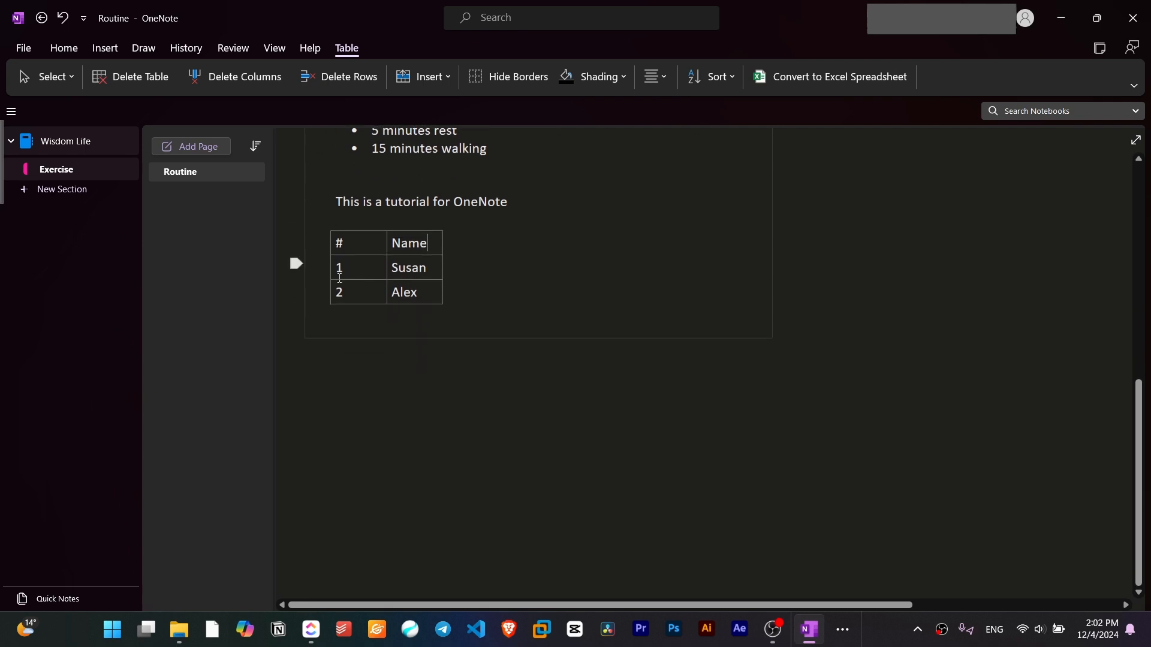
# Attach the file Exercise.one to the page directly below the table.
pyautogui.click(93, 51)
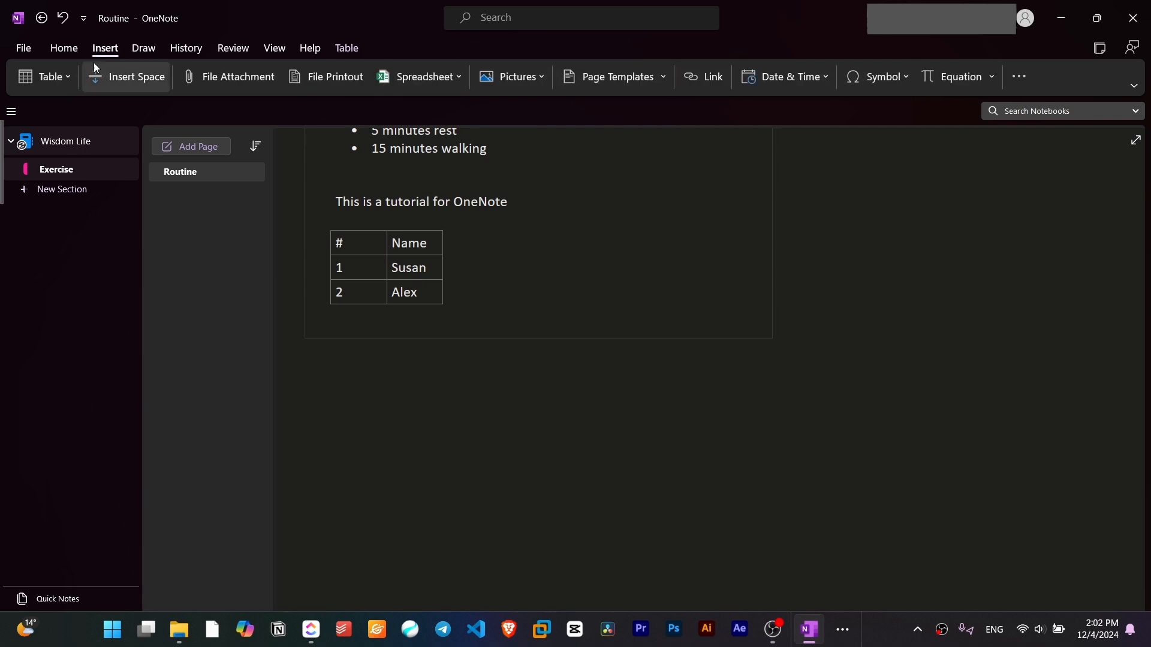
pyautogui.press('Down')
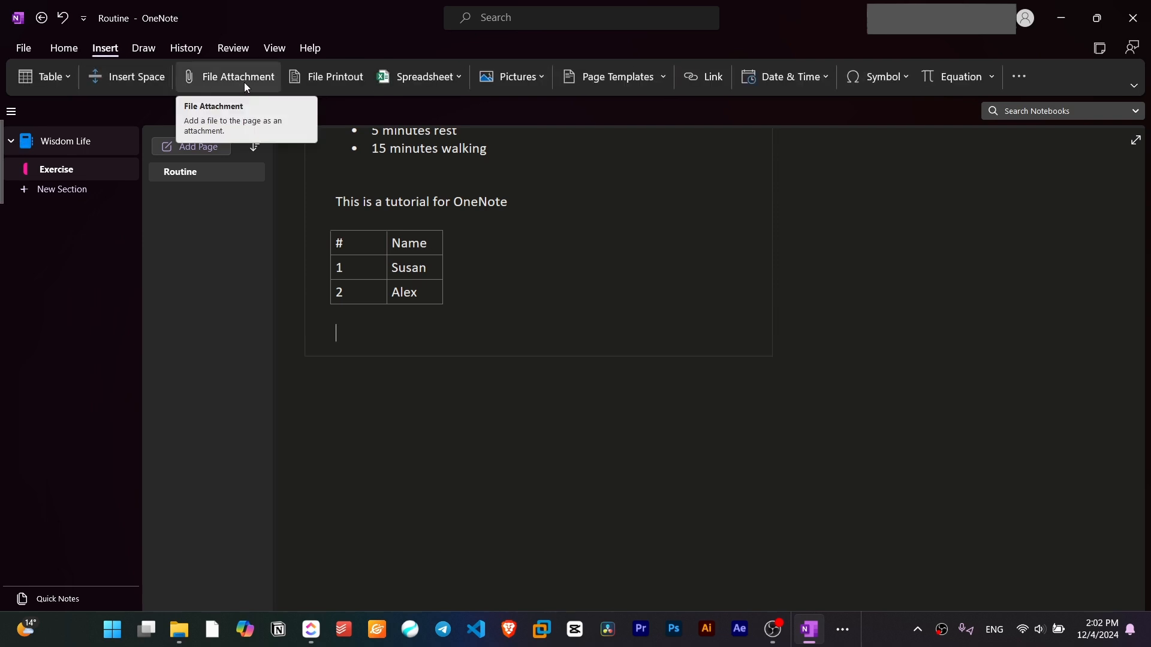
pyautogui.click(243, 81)
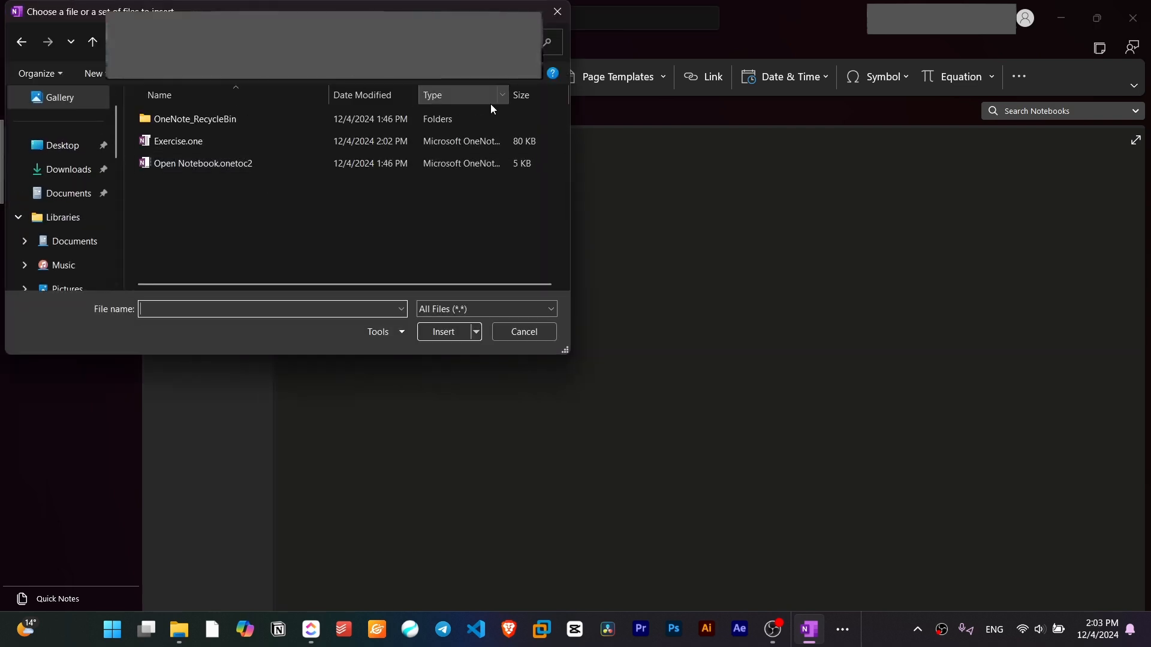
pyautogui.doubleClick(260, 142)
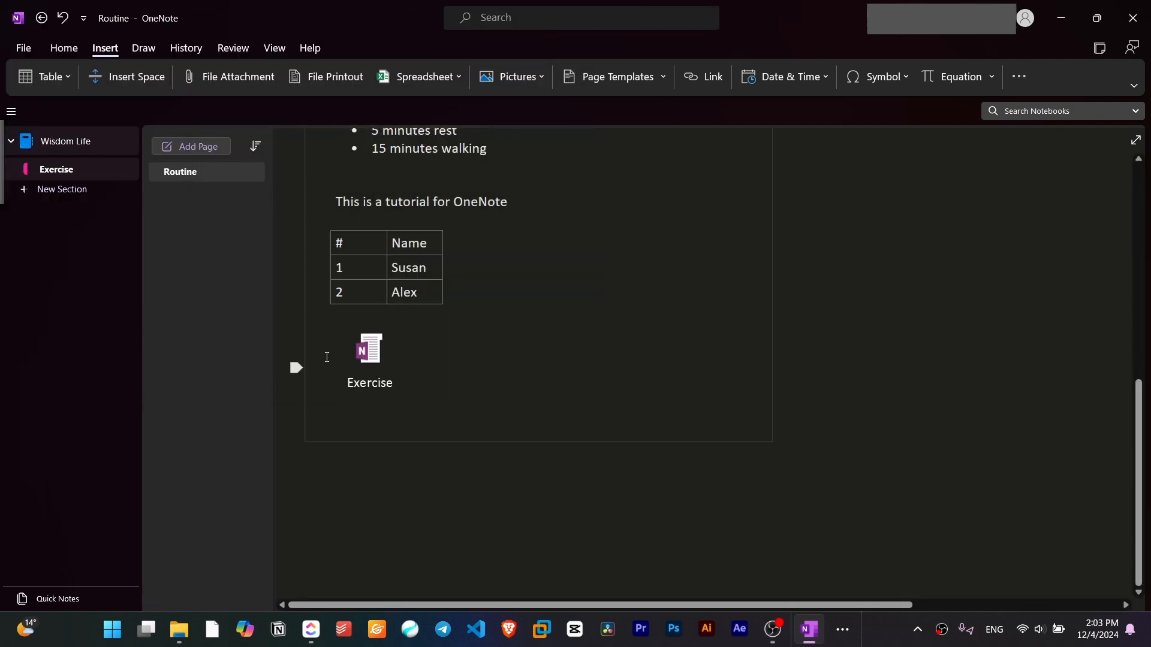
pyautogui.click(388, 360)
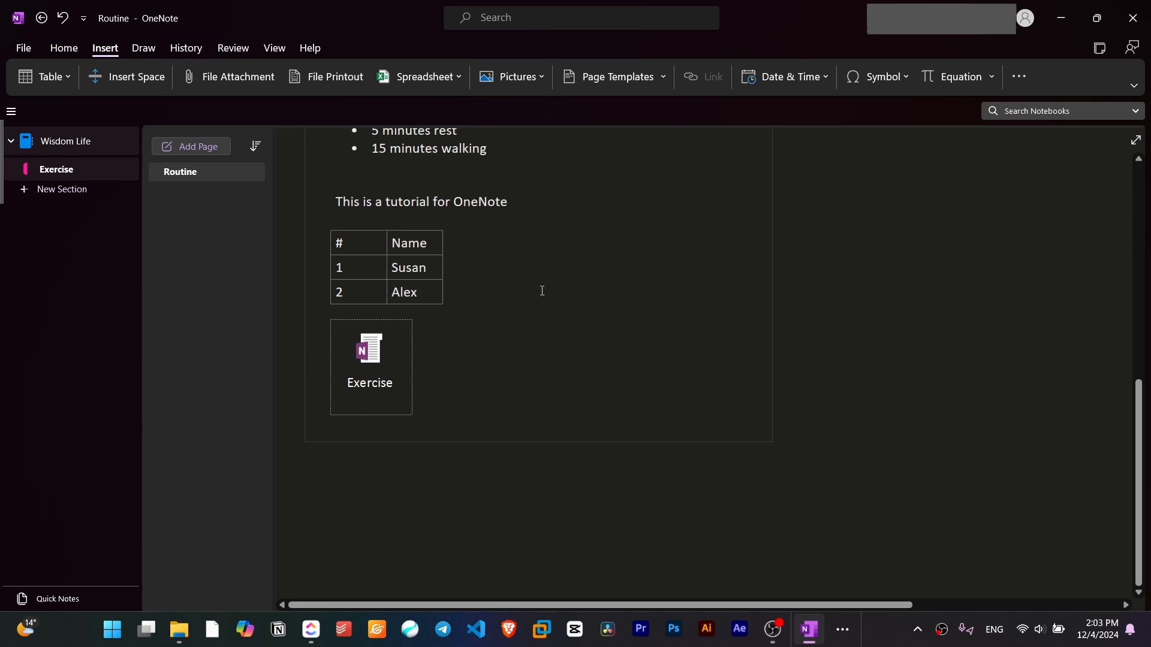
pyautogui.click(519, 290)
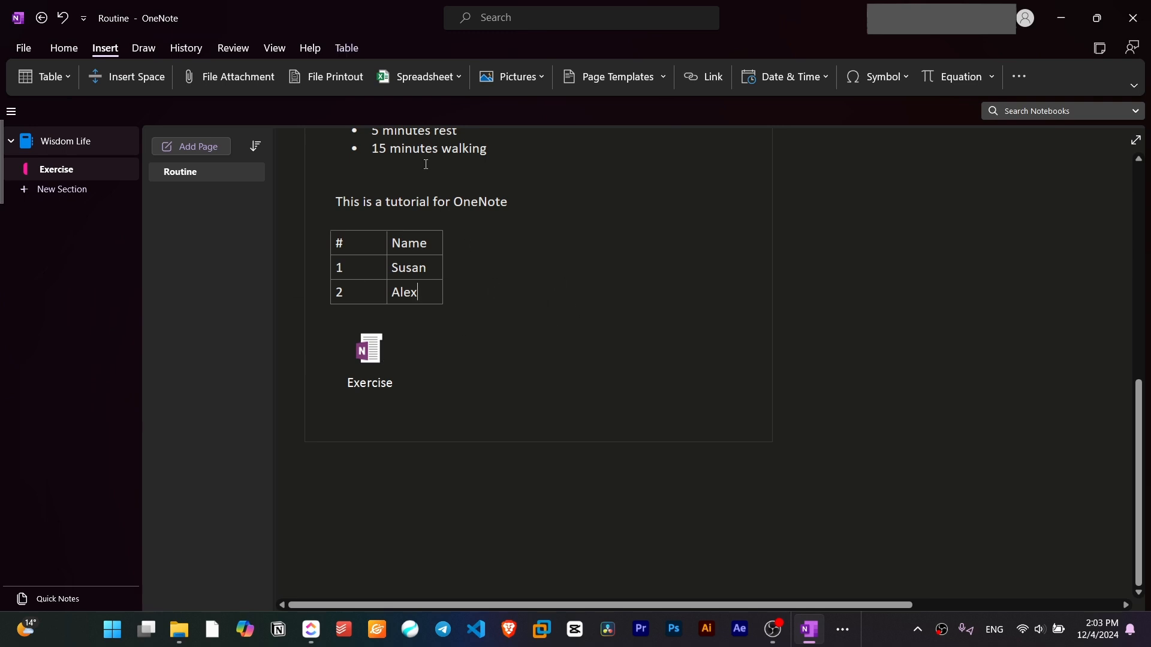
pyautogui.click(533, 81)
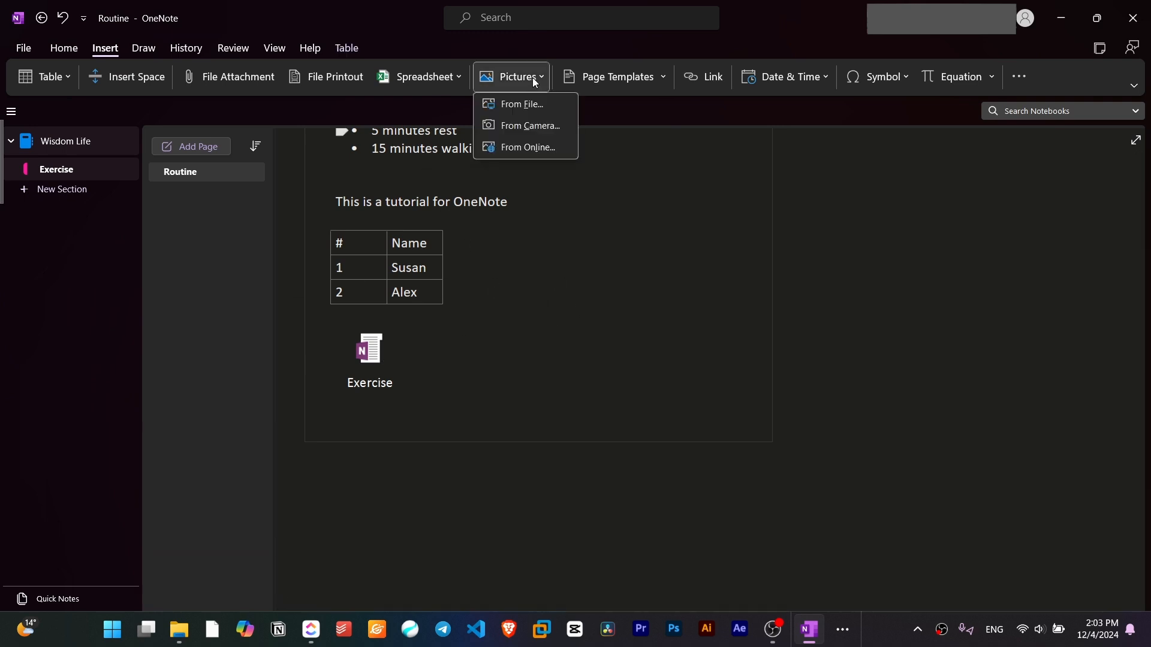
pyautogui.click(608, 263)
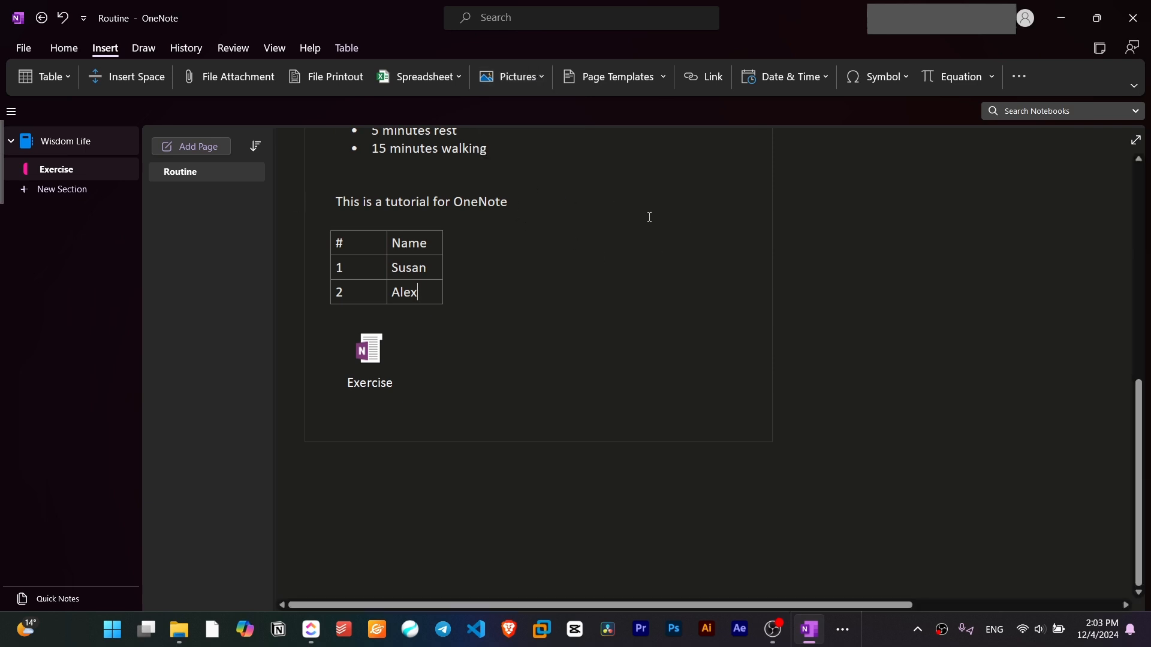
pyautogui.scroll(8, 485, 301)
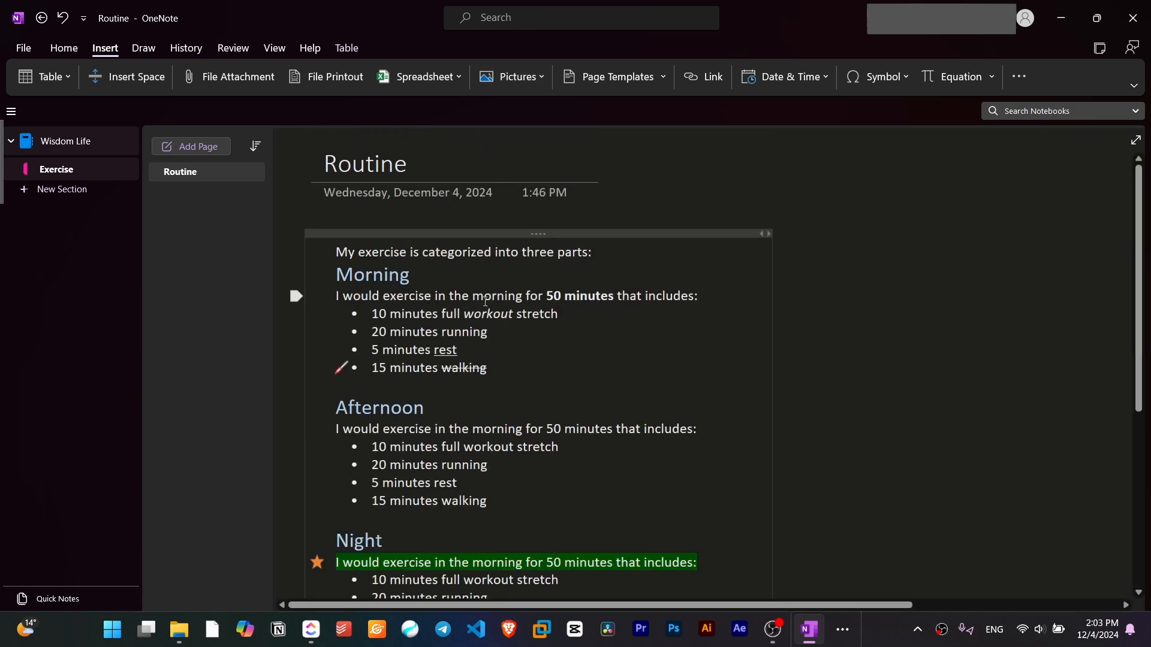
pyautogui.doubleClick(486, 296)
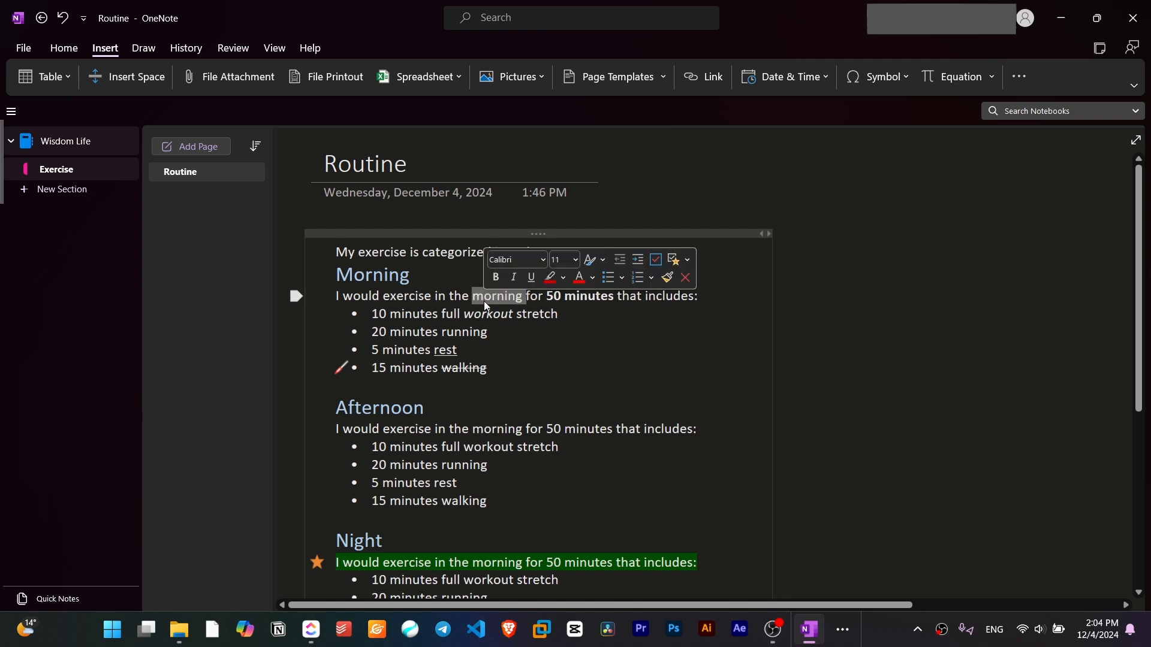
pyautogui.click(708, 81)
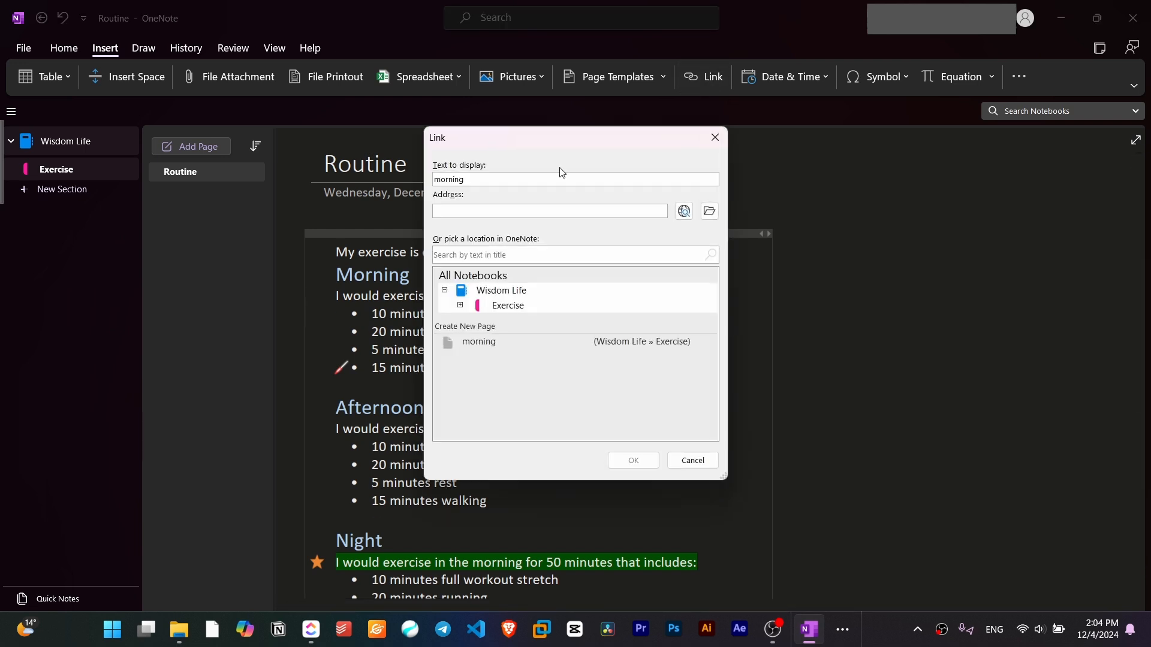
pyautogui.click(709, 142)
pyautogui.rightClick(486, 303)
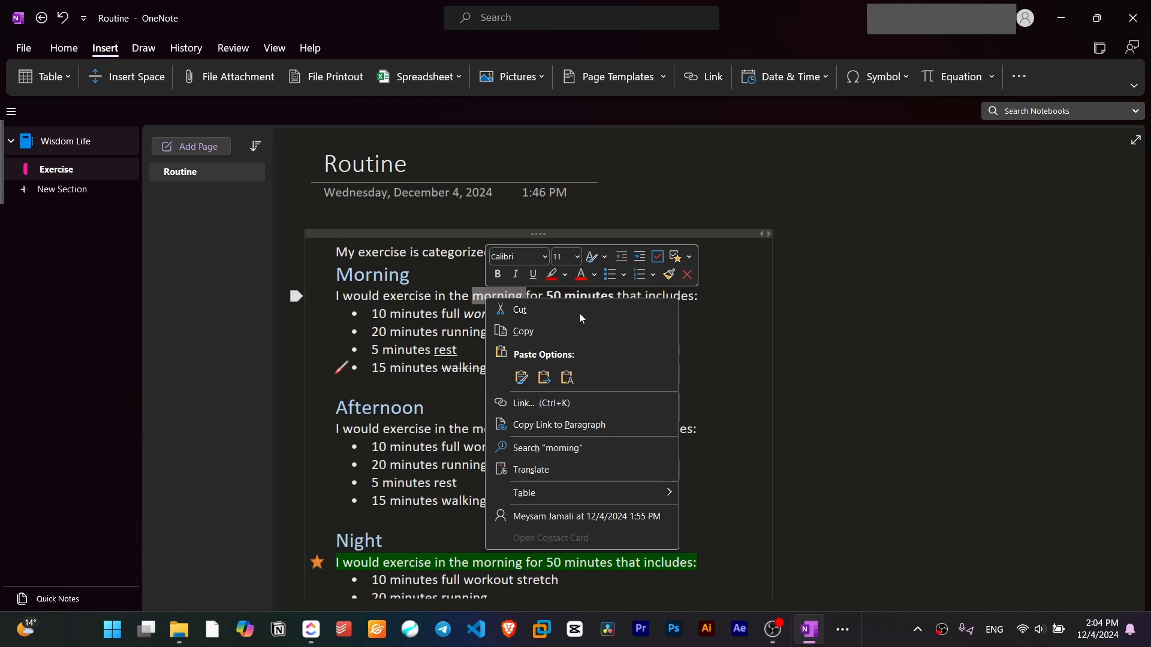
pyautogui.click(686, 90)
pyautogui.write('https://www.youtube.com/watch?v=cbKkB3POqaY')
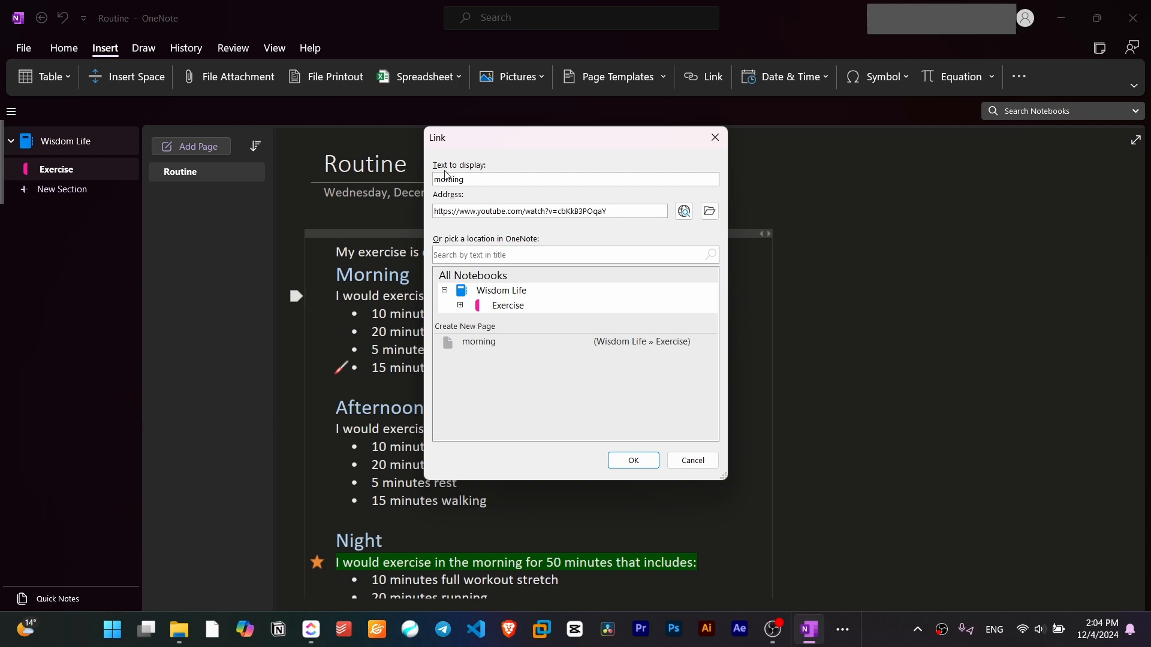
pyautogui.click(632, 460)
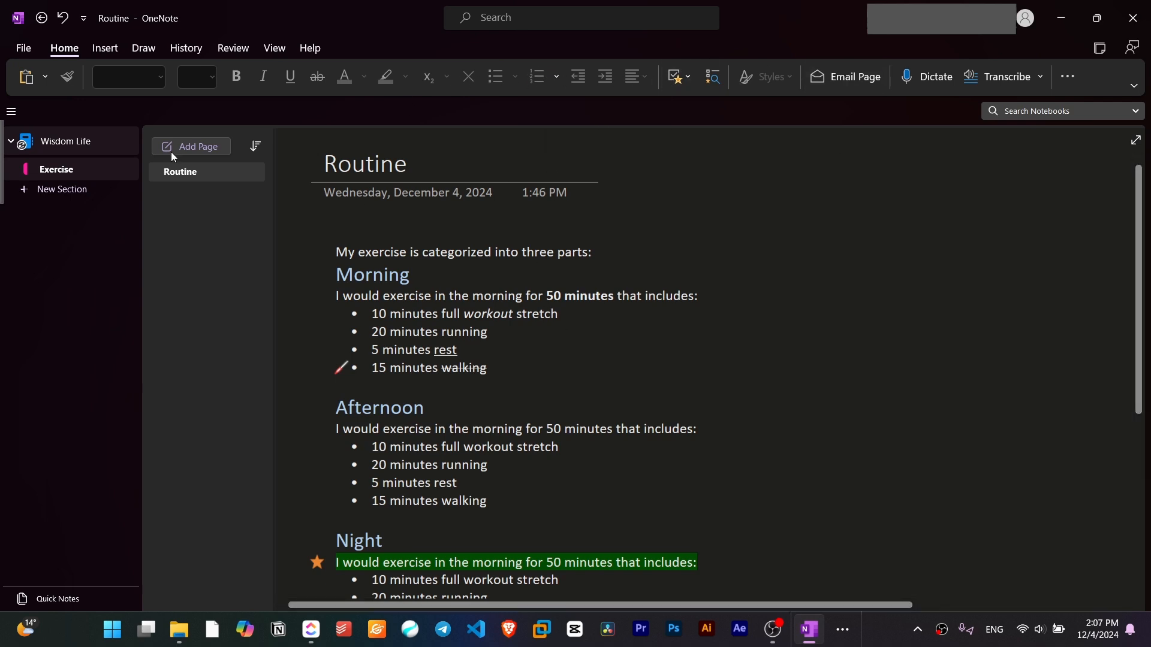
# Create a new section in the Wisdom Life notebook and name it Nutrition.
pyautogui.click(69, 188)
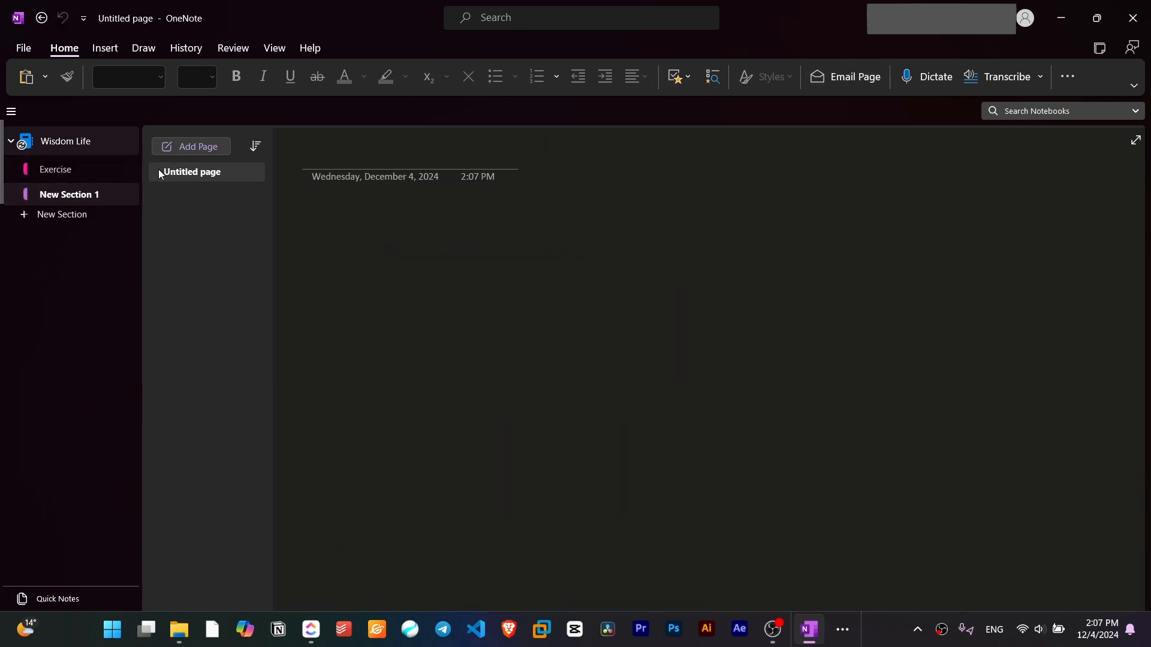
pyautogui.rightClick(74, 193)
pyautogui.click(90, 206)
pyautogui.write('Nutrition')
pyautogui.press('BackSpace')
pyautogui.press('BackSpace')
pyautogui.press('BackSpace')
pyautogui.press('BackSpace')
pyautogui.write('ion')
pyautogui.press('Return')
# Add a second page titled Lunch to the Nutrition section and title its first page Morning.
pyautogui.click(286, 162)
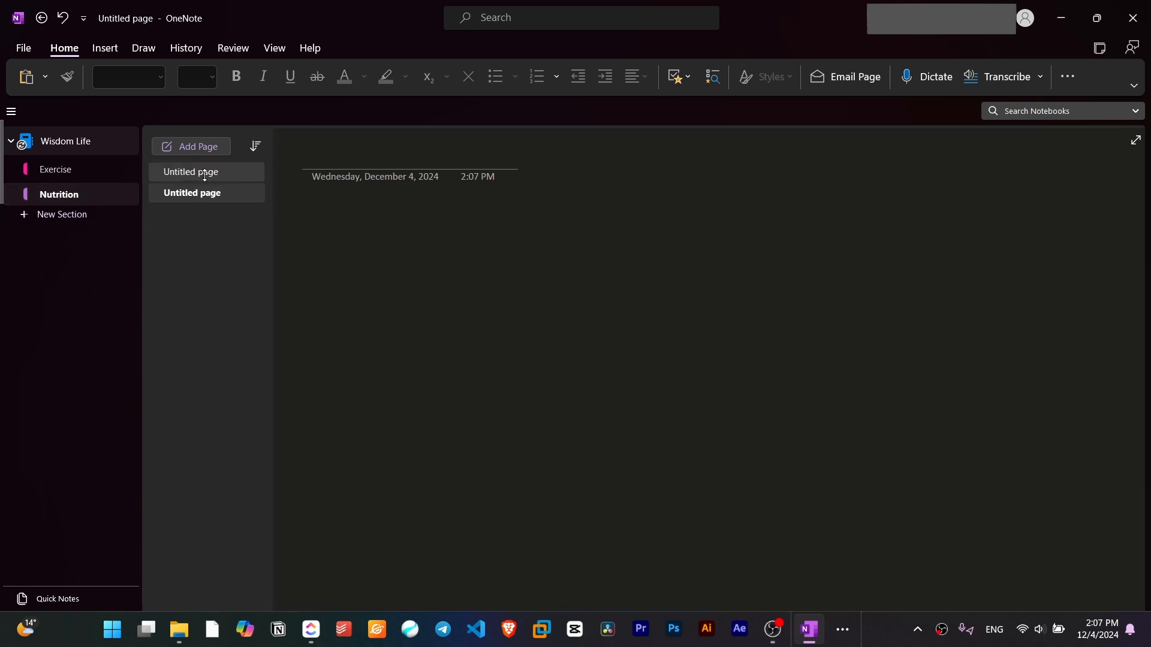
pyautogui.click(195, 193)
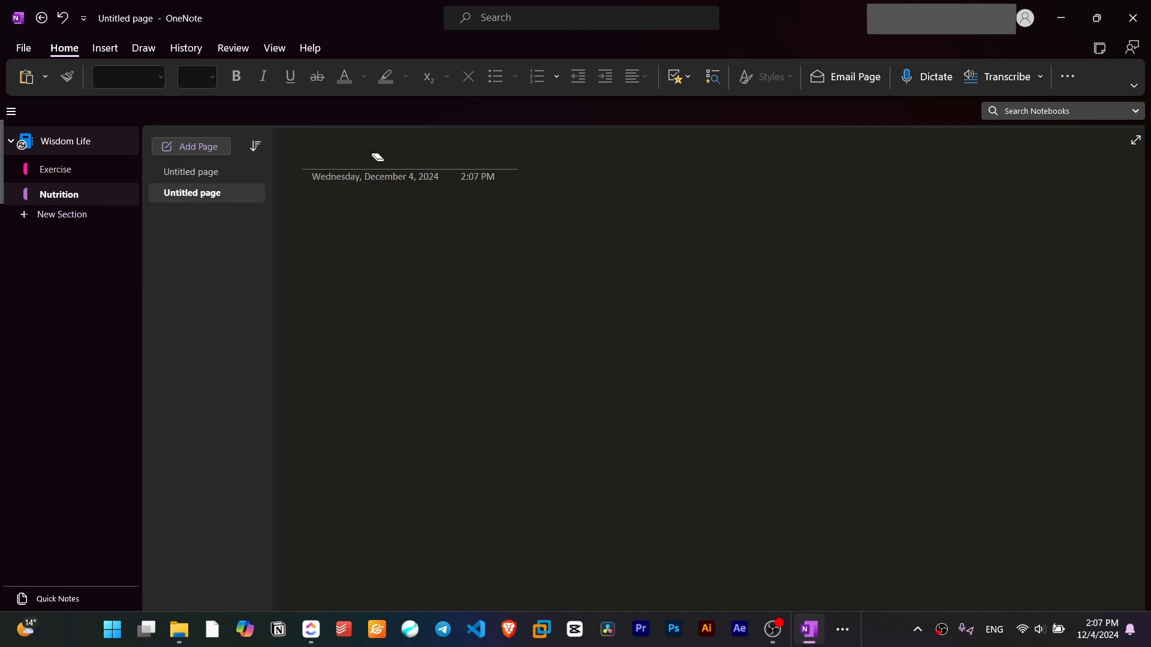
pyautogui.click(358, 153)
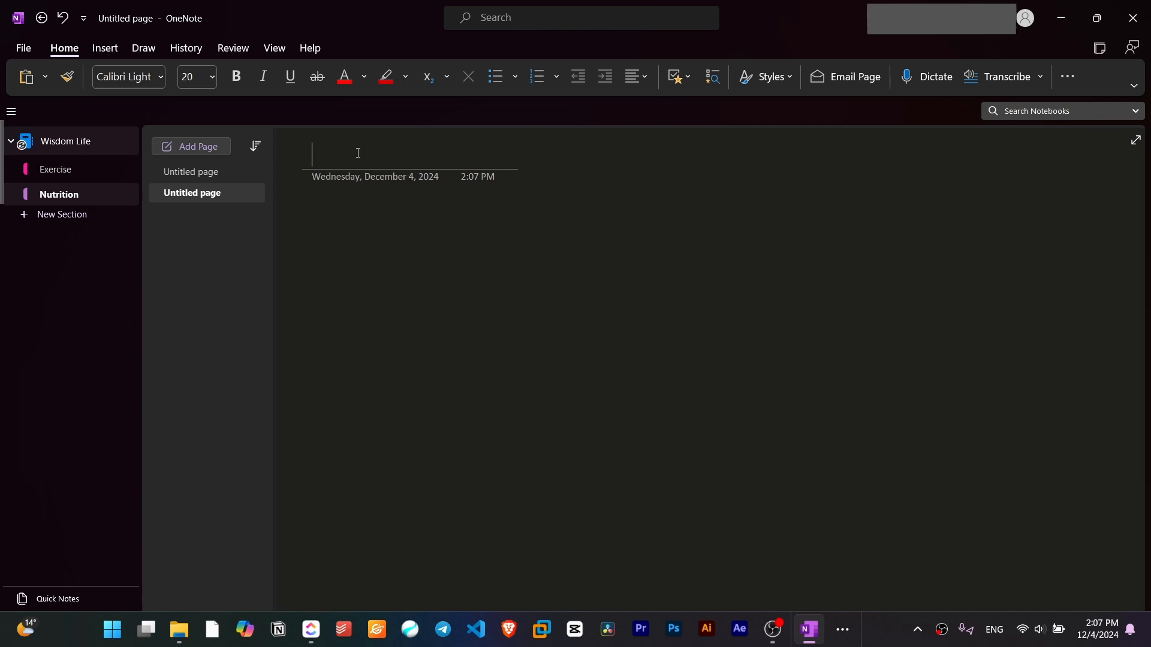
pyautogui.write('nch')
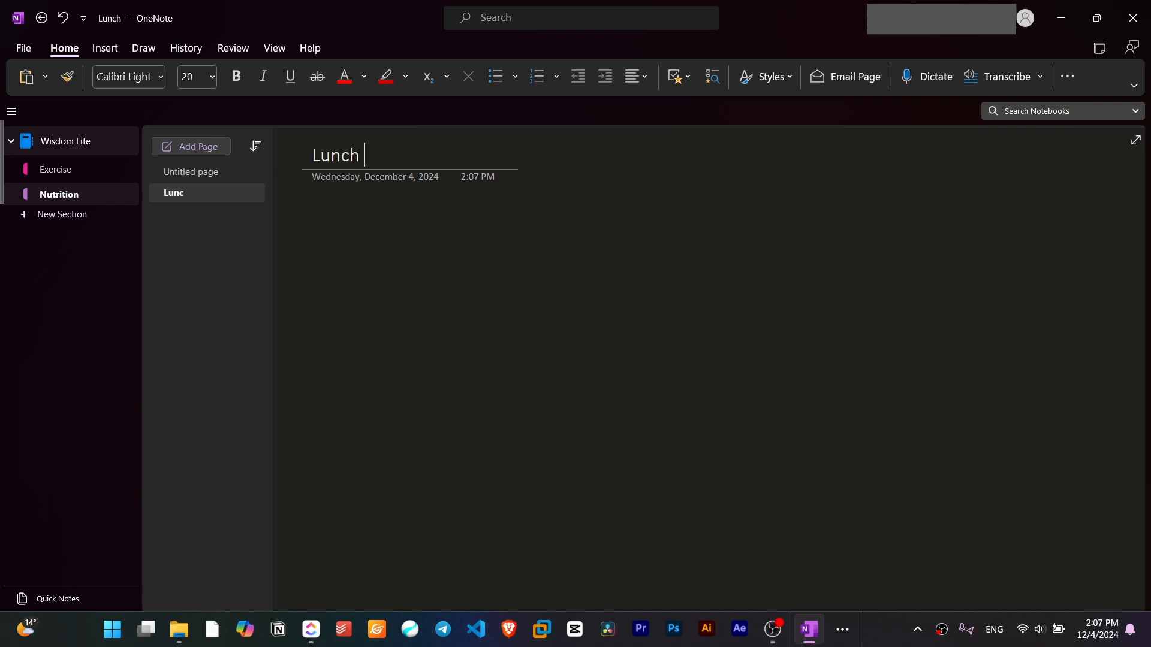
pyautogui.click(209, 172)
pyautogui.write('Morning')
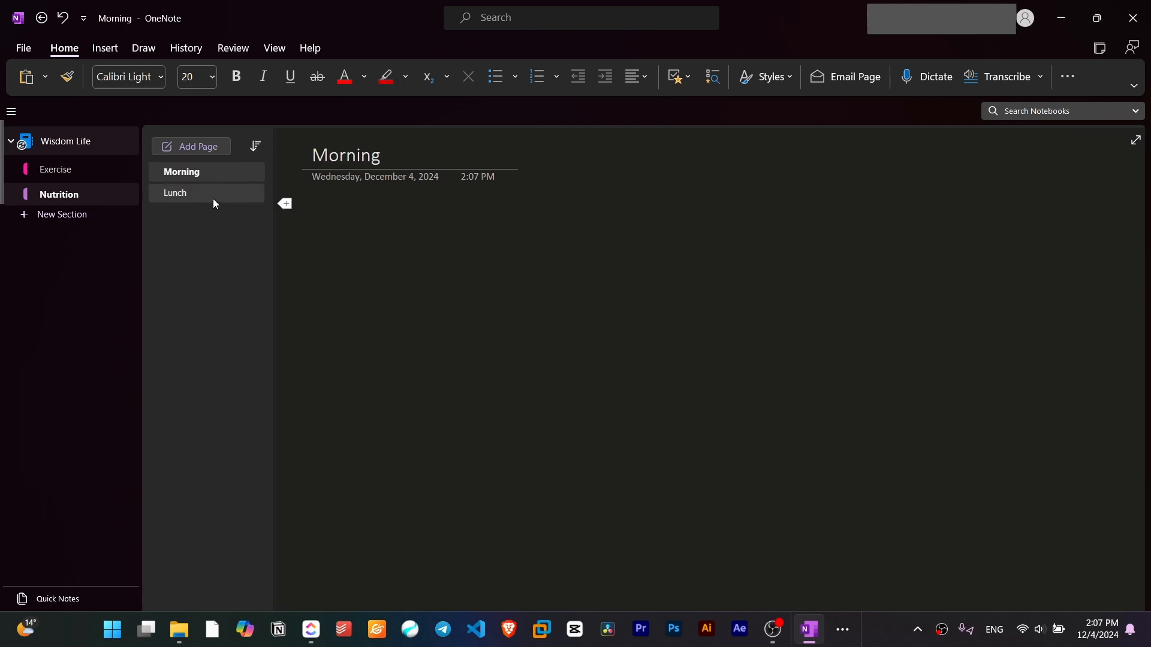
# Add a third page titled Meals to the Nutrition section and place the cursor in its body.
pyautogui.click(200, 149)
pyautogui.write('Meals')
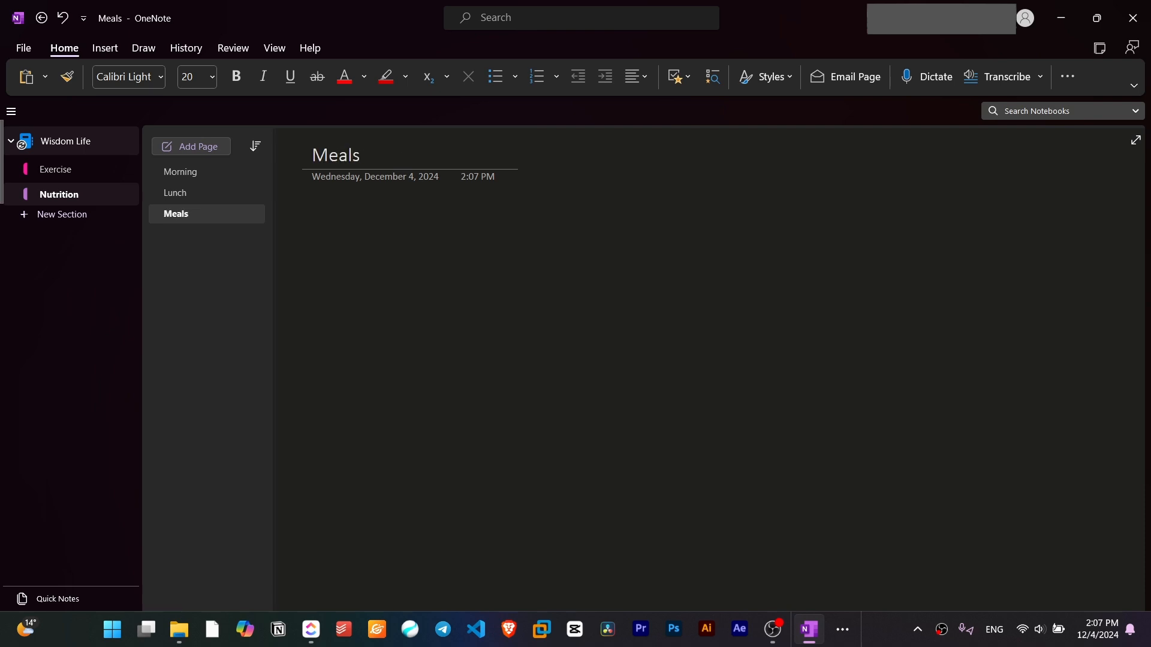
pyautogui.press('Return')
pyautogui.click(319, 208)
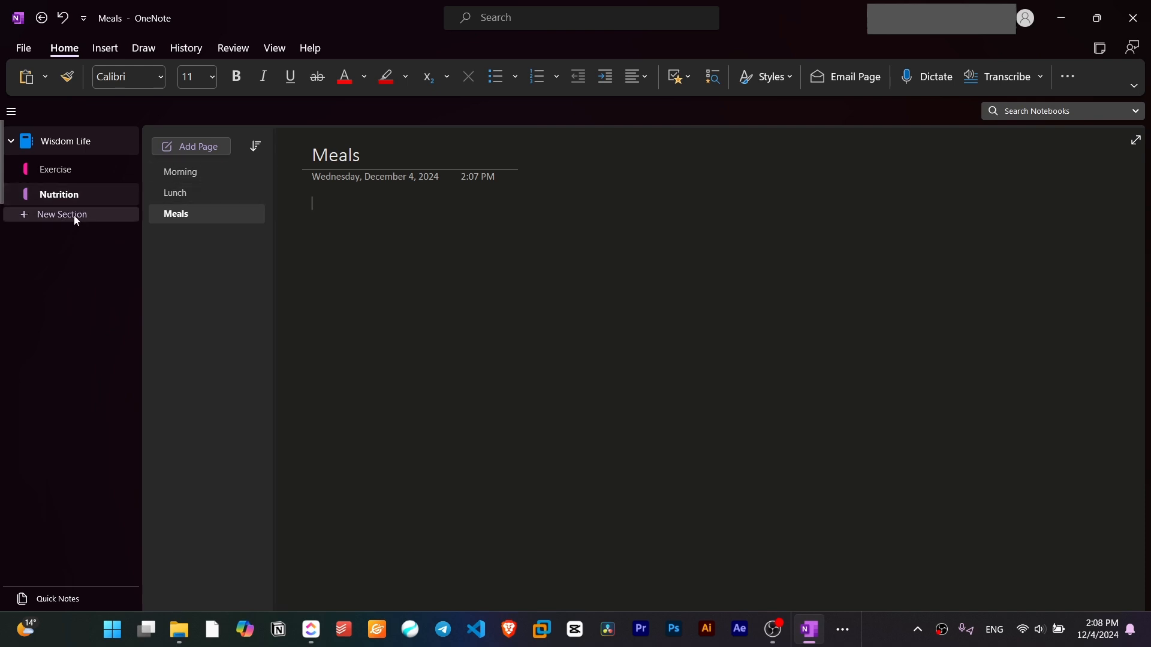
# Create a section group in the Wisdom Life notebook and name it Lifestyle.
pyautogui.rightClick(56, 233)
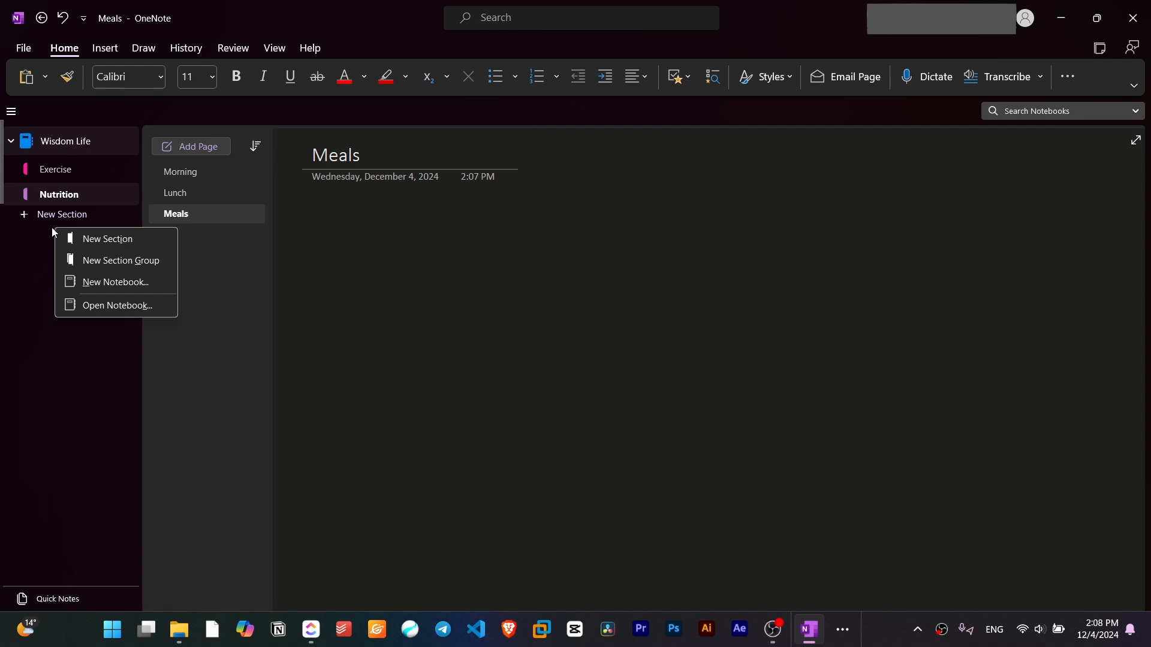
pyautogui.click(126, 260)
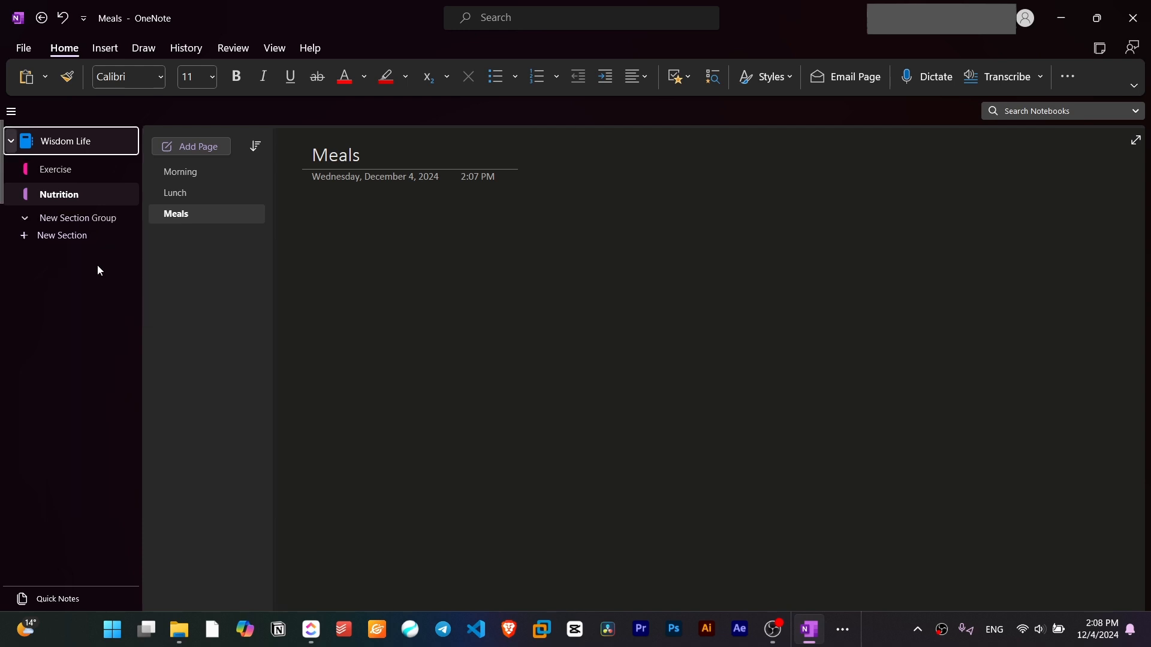
pyautogui.click(74, 220)
pyautogui.rightClick(74, 219)
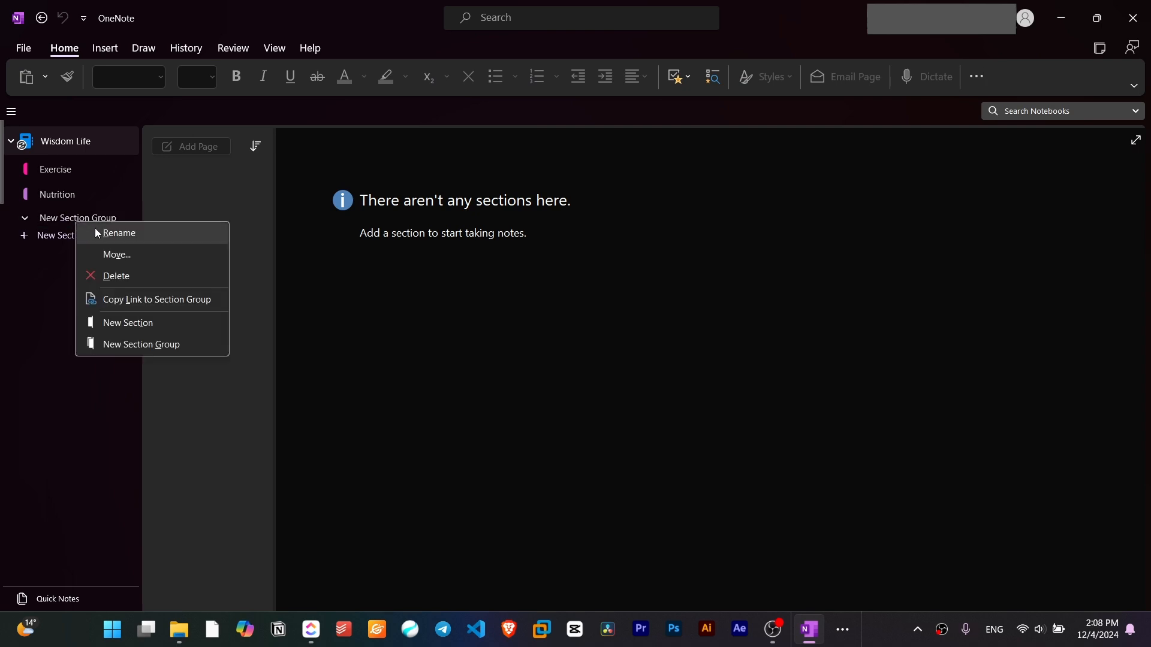
pyautogui.click(118, 234)
pyautogui.write('L')
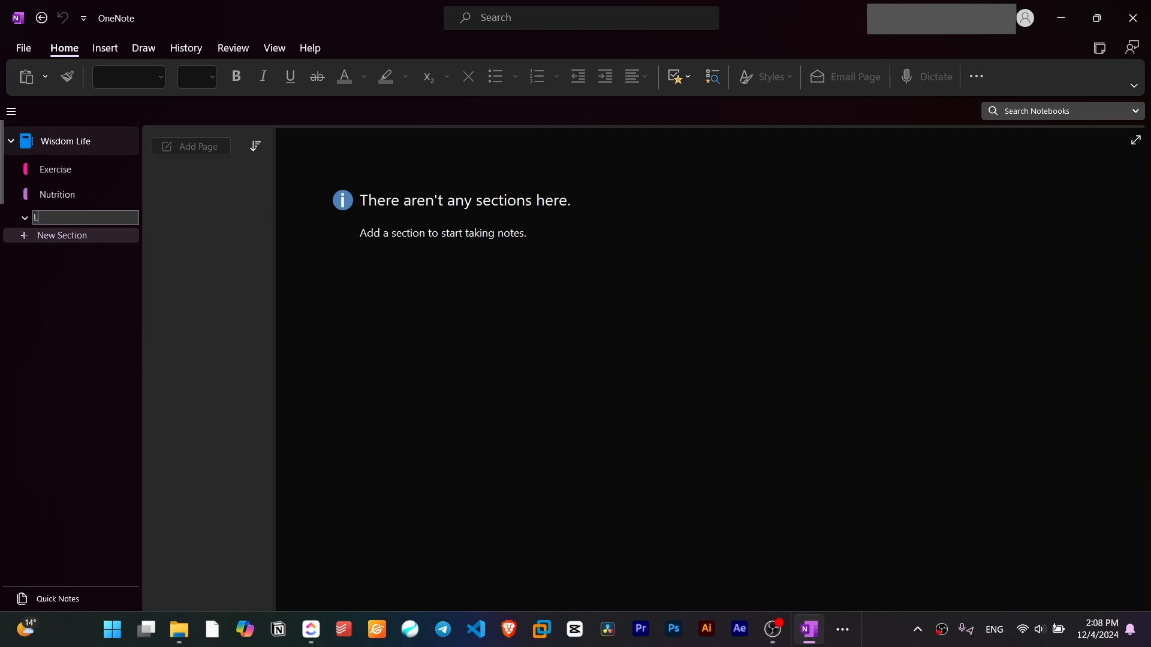
pyautogui.write('ifestyle')
pyautogui.press('Return')
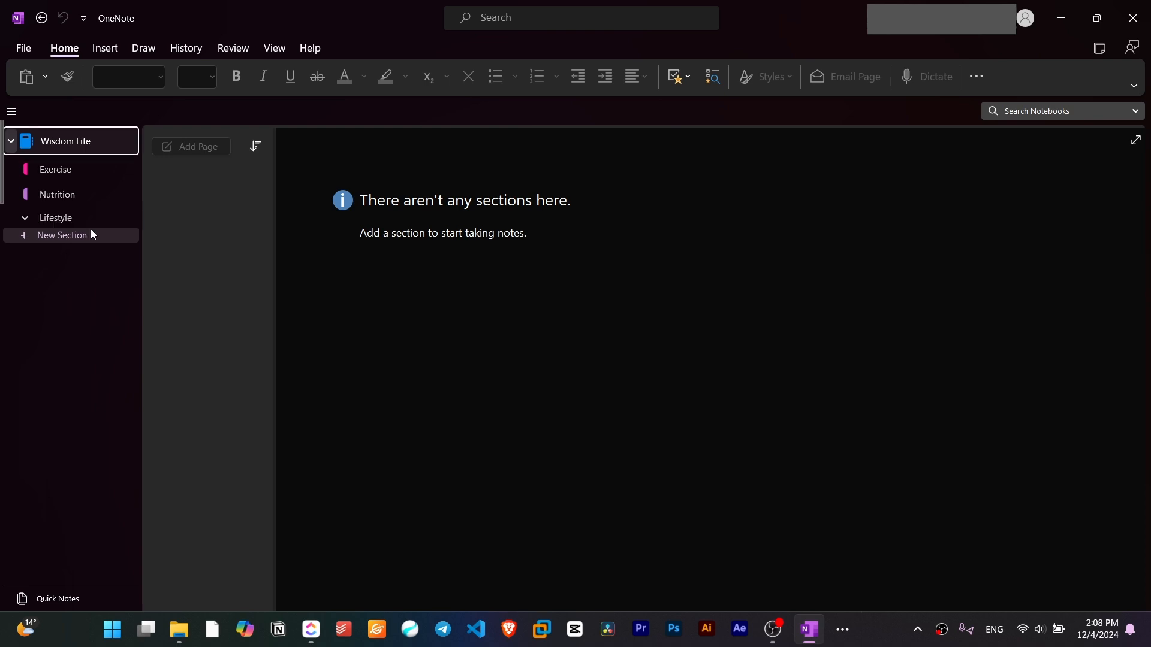
# Move the Exercise and Nutrition sections into the Lifestyle group, then collapse and expand the group.
pyautogui.moveTo(75, 167); pyautogui.dragTo(67, 217)
pyautogui.moveTo(68, 172); pyautogui.dragTo(69, 217)
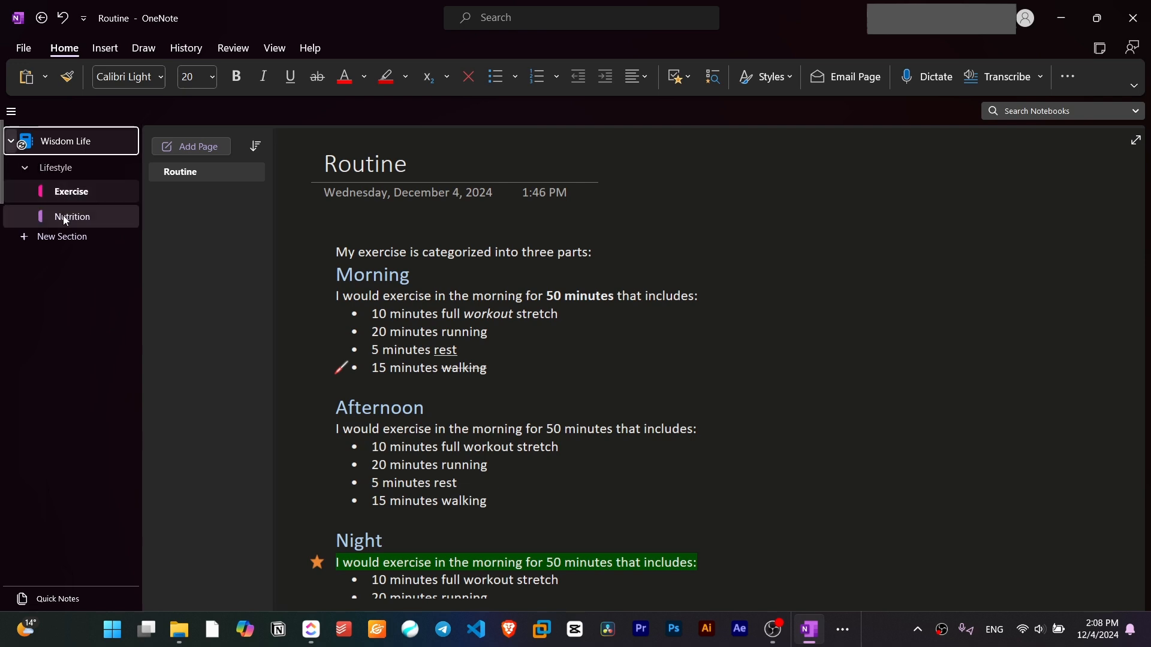
pyautogui.click(25, 168)
pyautogui.click(25, 168)
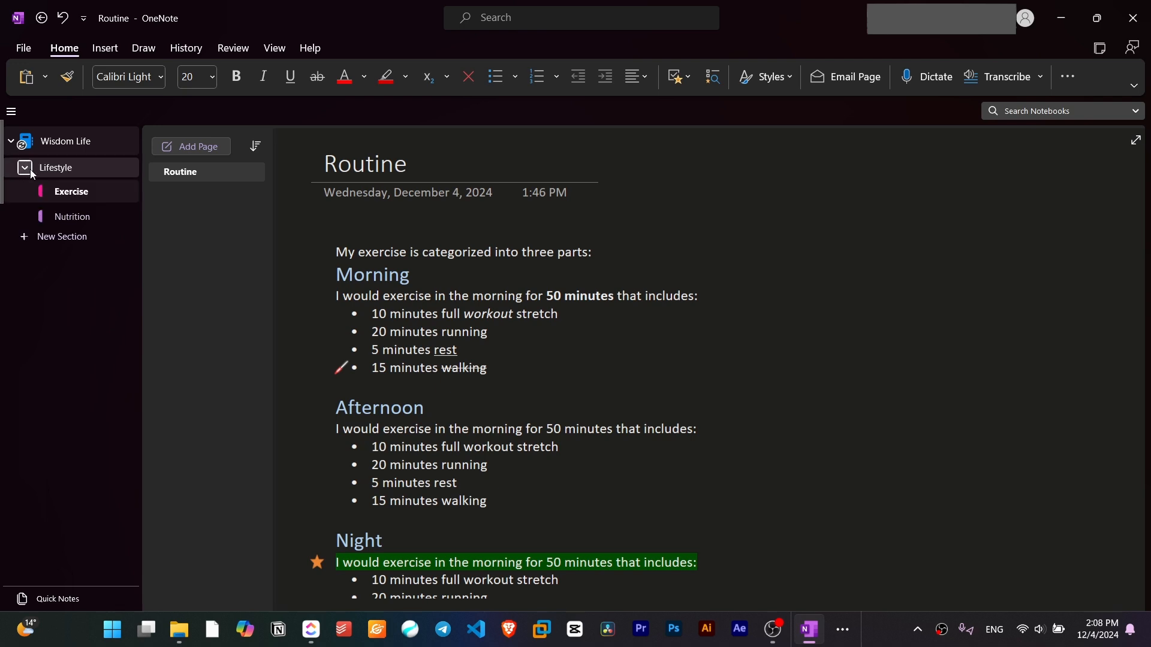